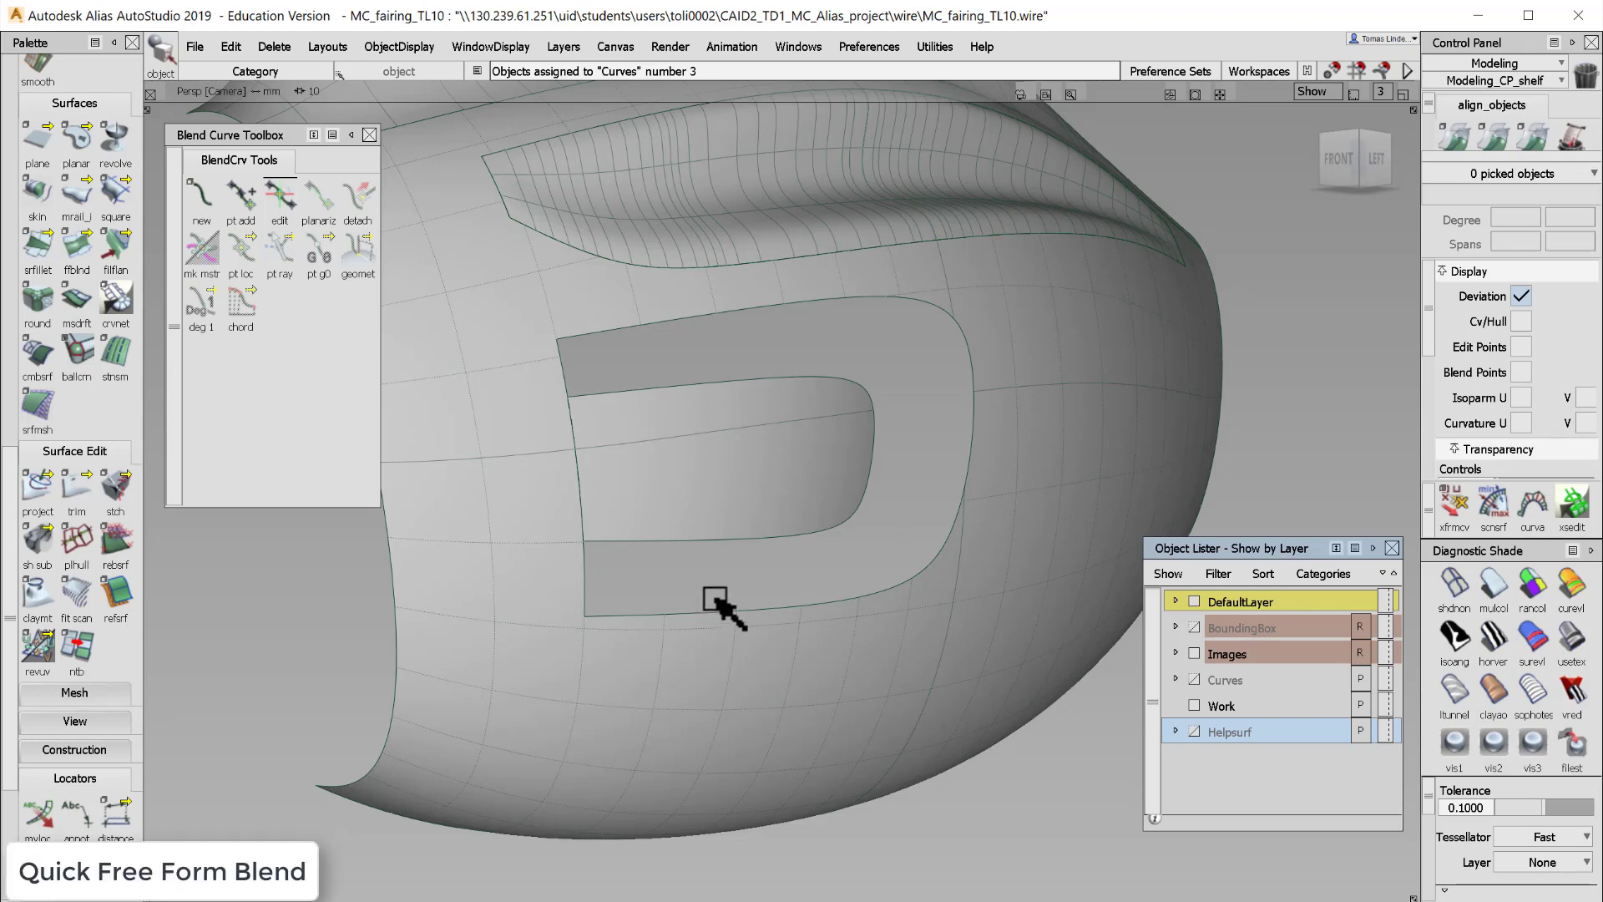
- Close the Blend Curve Toolbox and open the Freeform Blend tool with its options
click(369, 134)
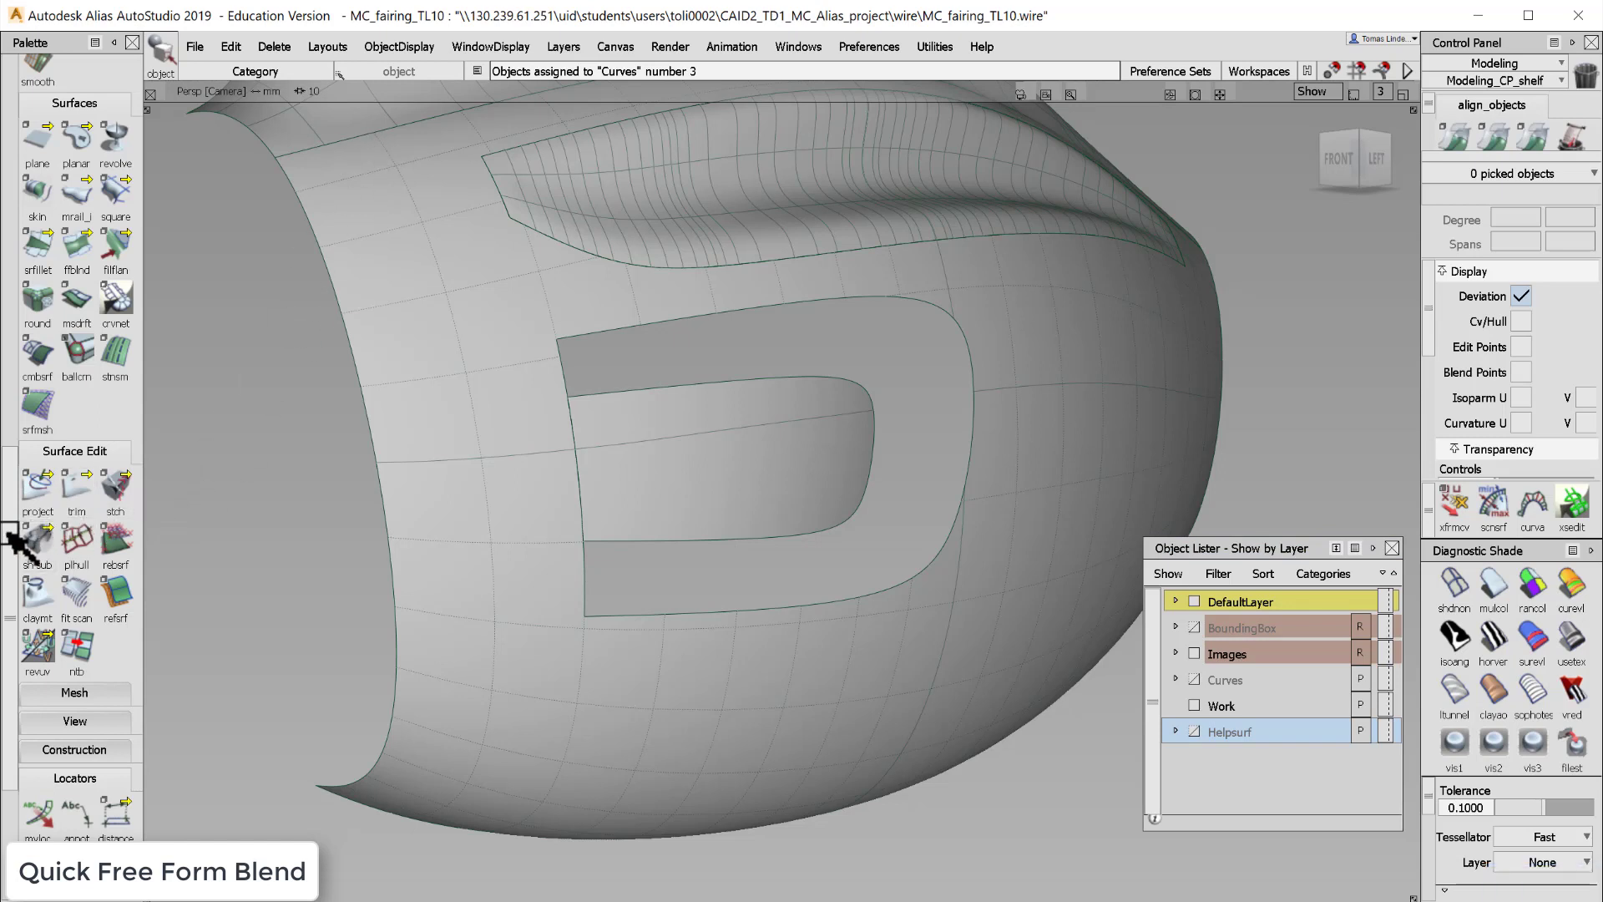
drag(17, 529, 50, 463)
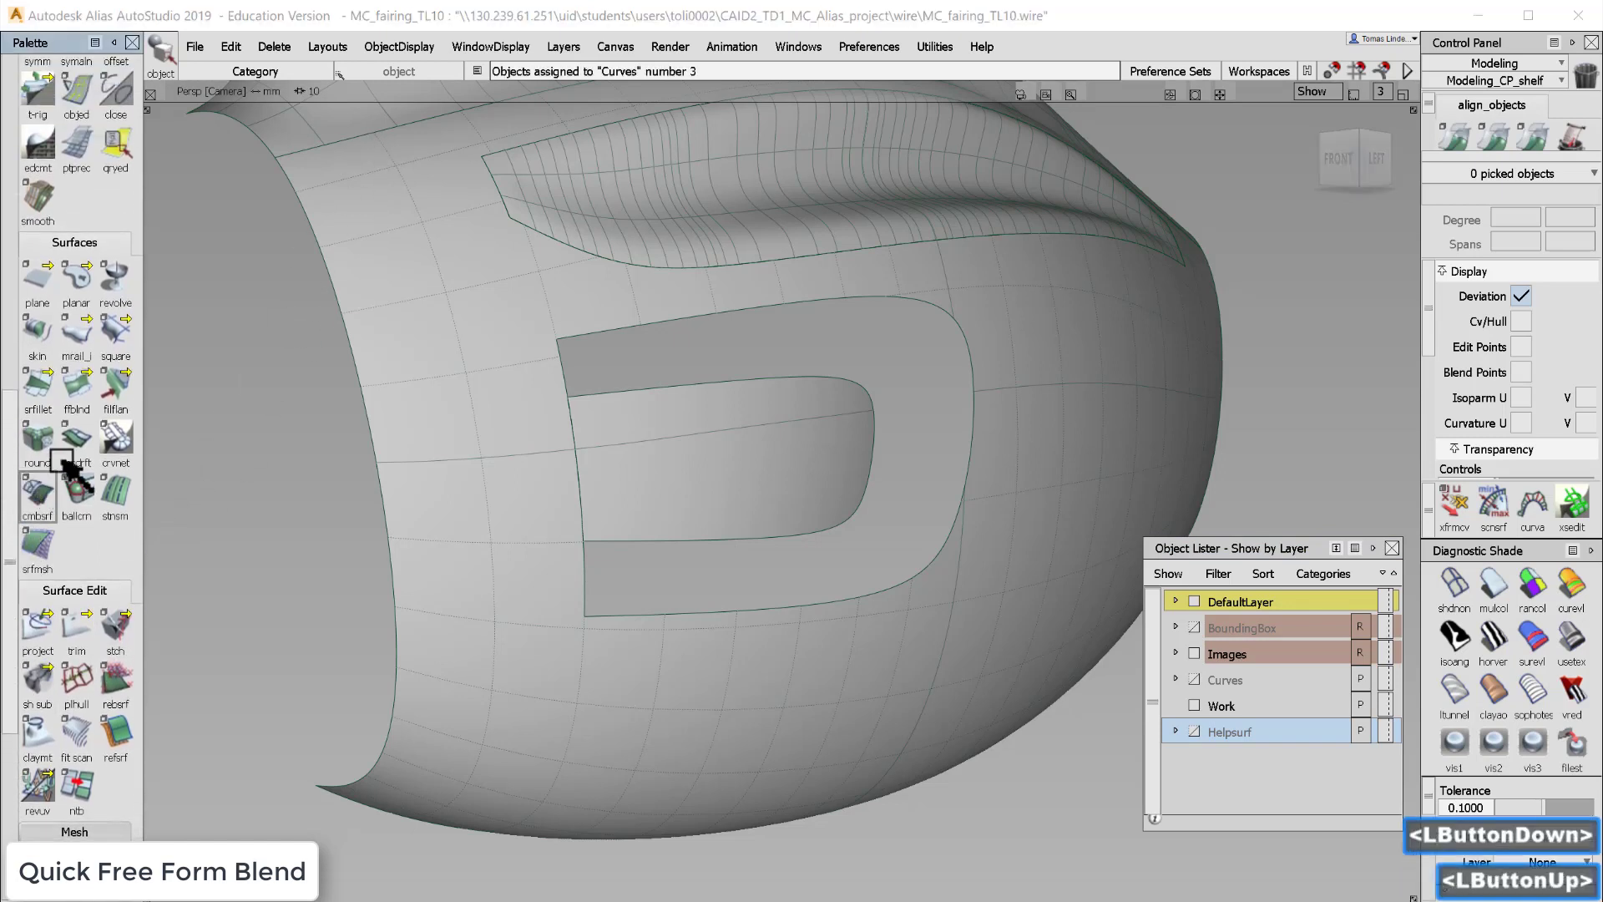
double_click(79, 385)
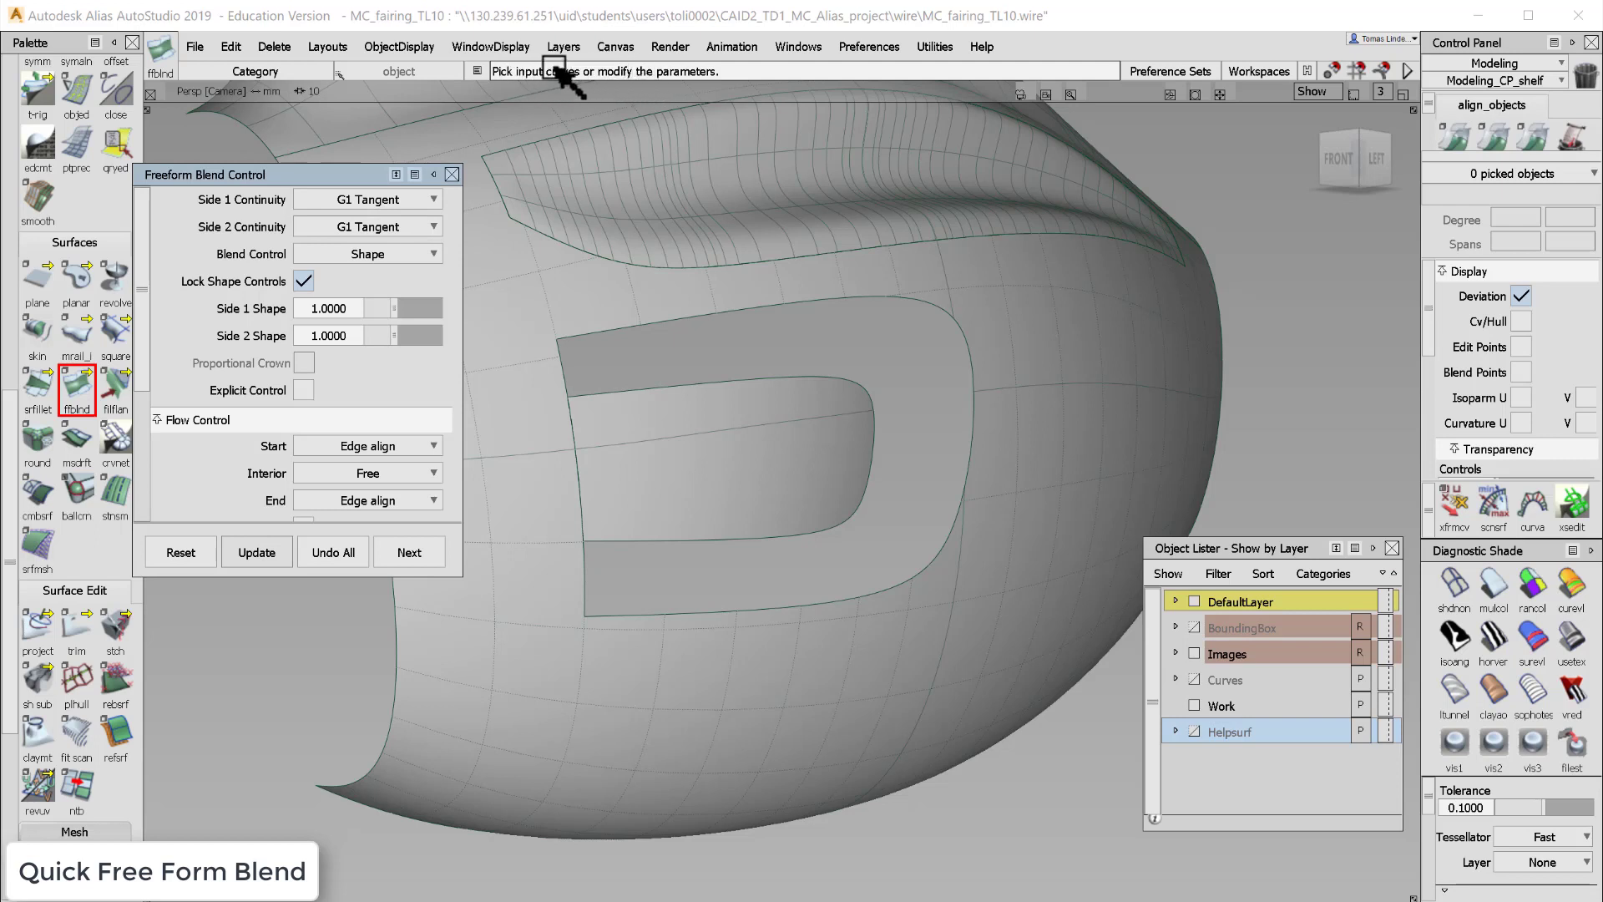
- Pick the outer trimmed edge as side 1 and the inner opening edge as side 2, then build the blend surface
click(682, 318)
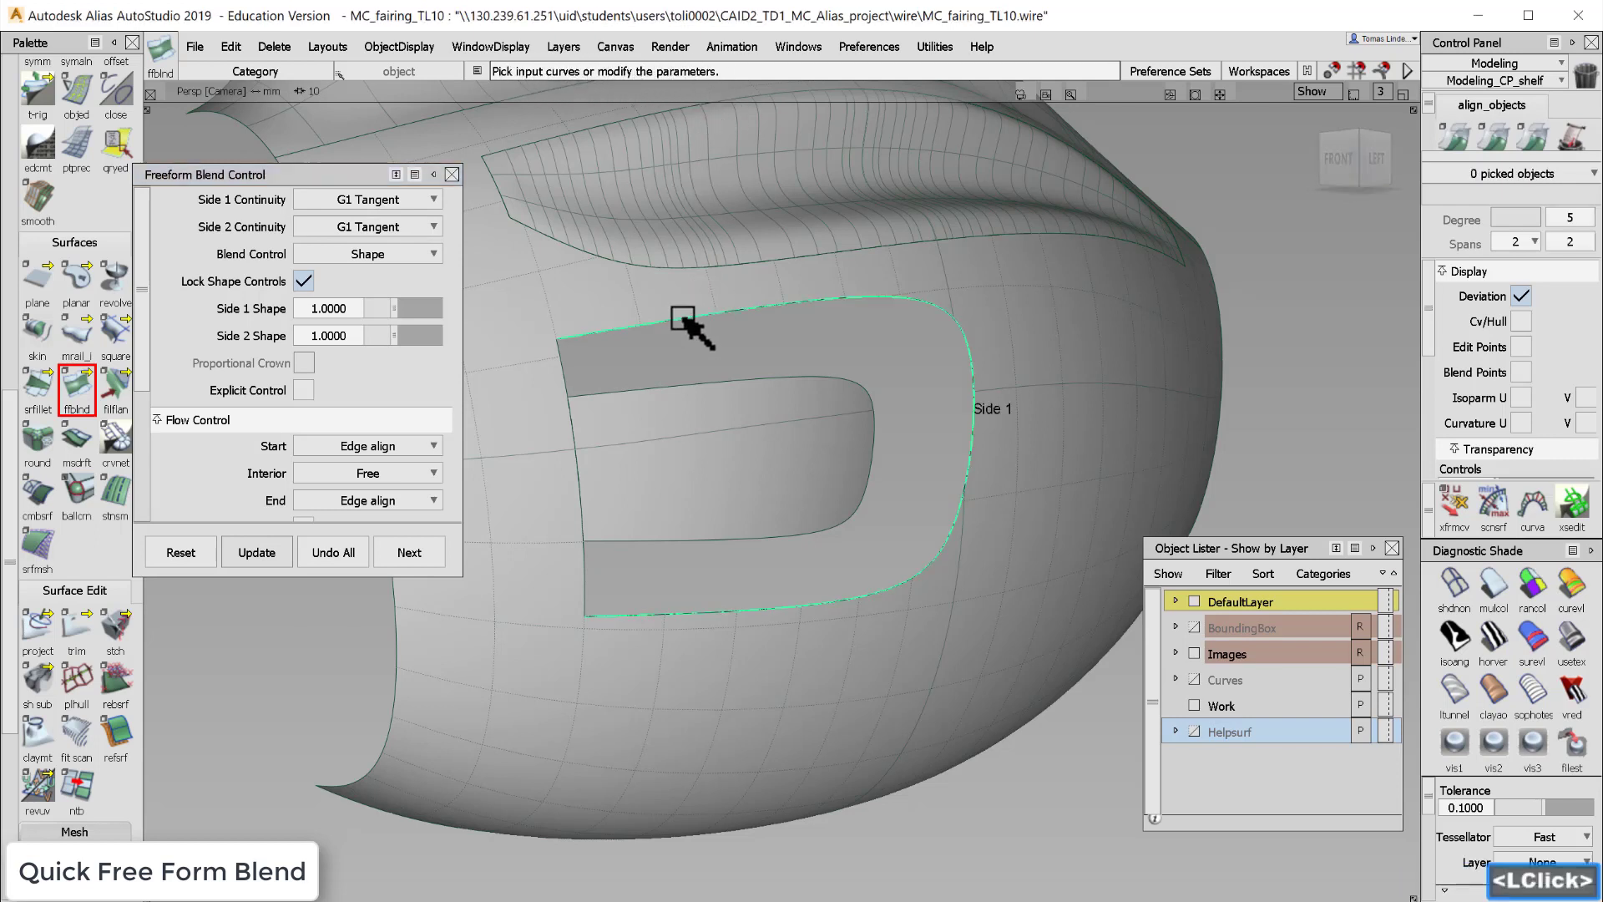
click(699, 386)
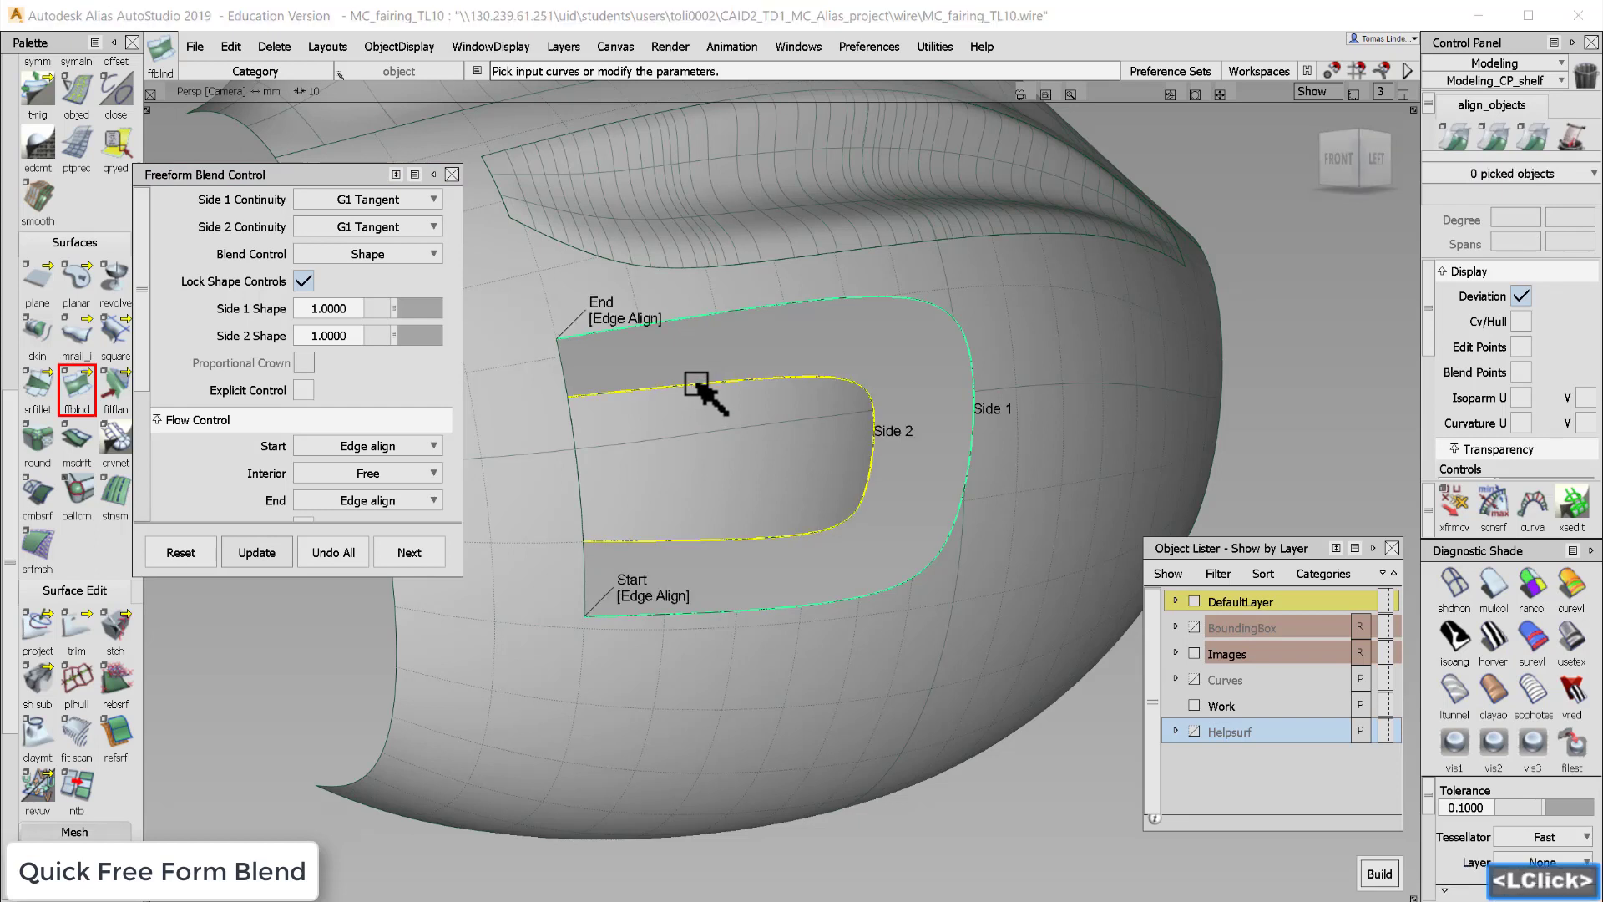
click(1382, 873)
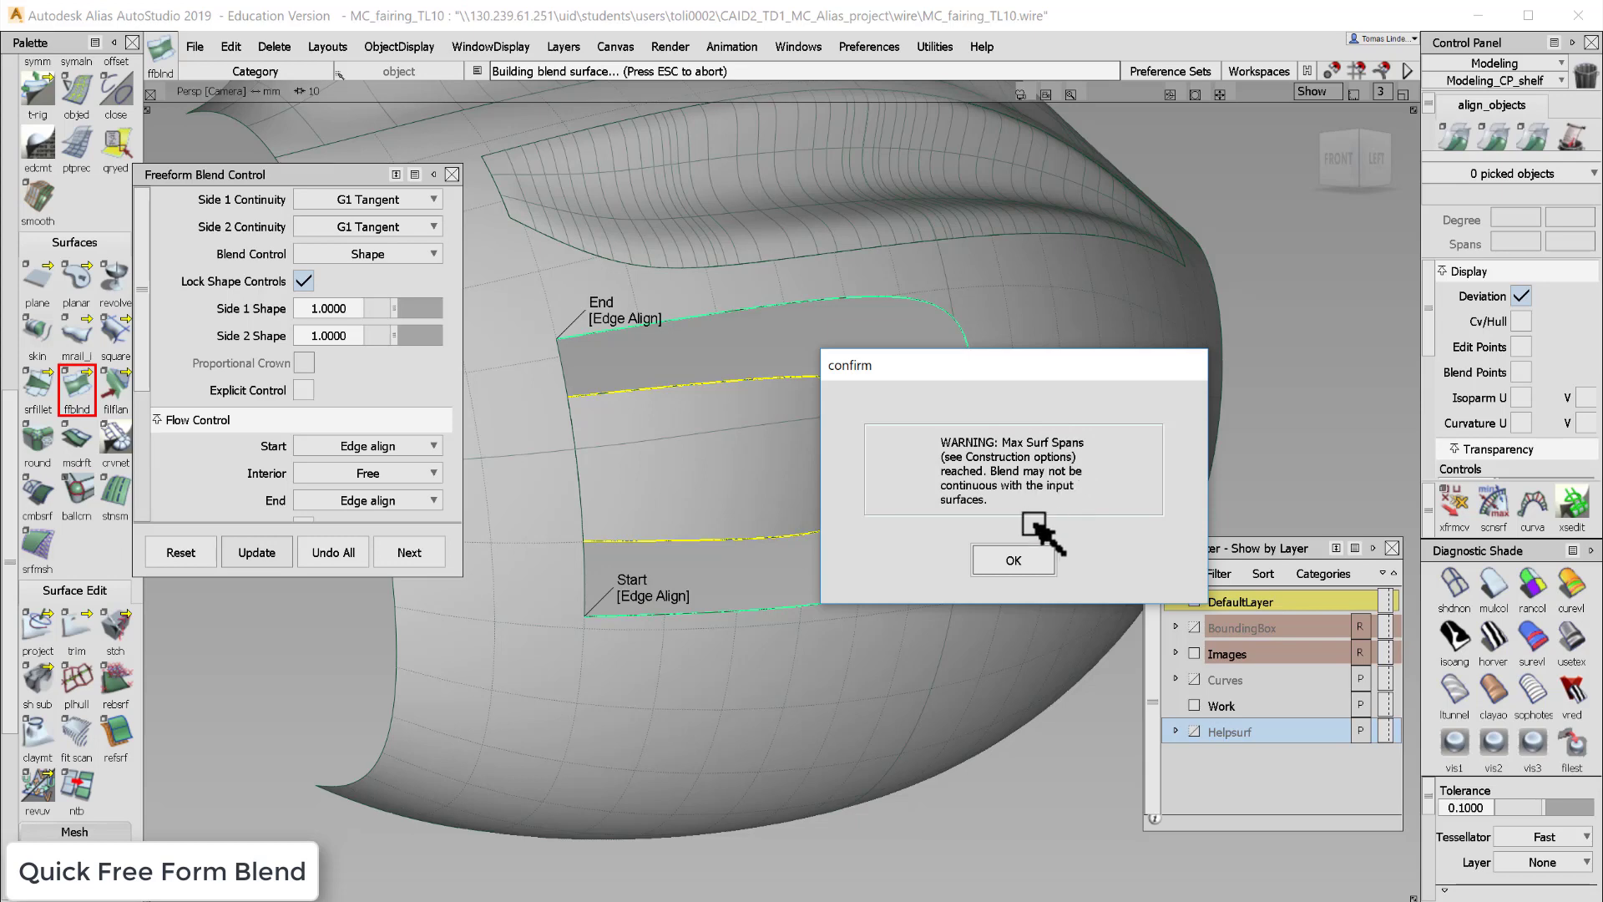
click(1014, 561)
- Orbit around the new blend surface with diagnostic shading on to examine its shape
alt+shift+drag(839, 509, 889, 473)
alt+shift+right_drag(889, 473, 916, 437)
alt+shift+drag(876, 444, 701, 425)
alt+shift+middle_drag(762, 444, 802, 465)
alt+shift+drag(802, 465, 835, 459)
alt+shift+right_drag(835, 459, 846, 469)
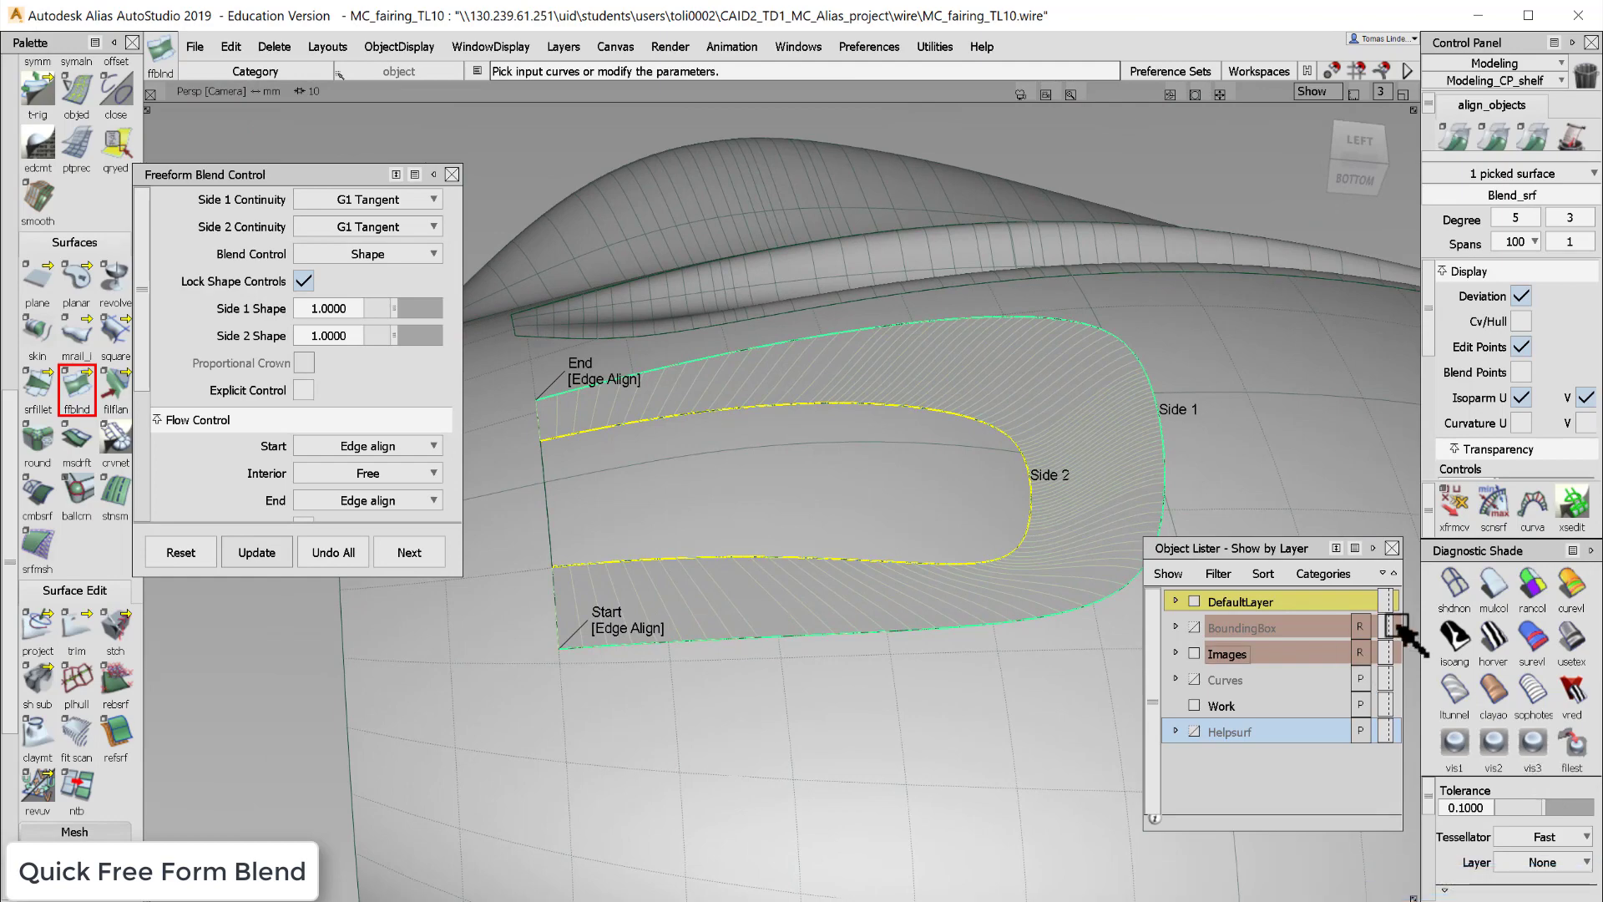
click(1492, 587)
mouse_move(916, 459)
alt+shift+mouse_down()
mouse_move(955, 730)
mouse_move(1086, 714)
alt+shift+mouse_up()
key(F12)
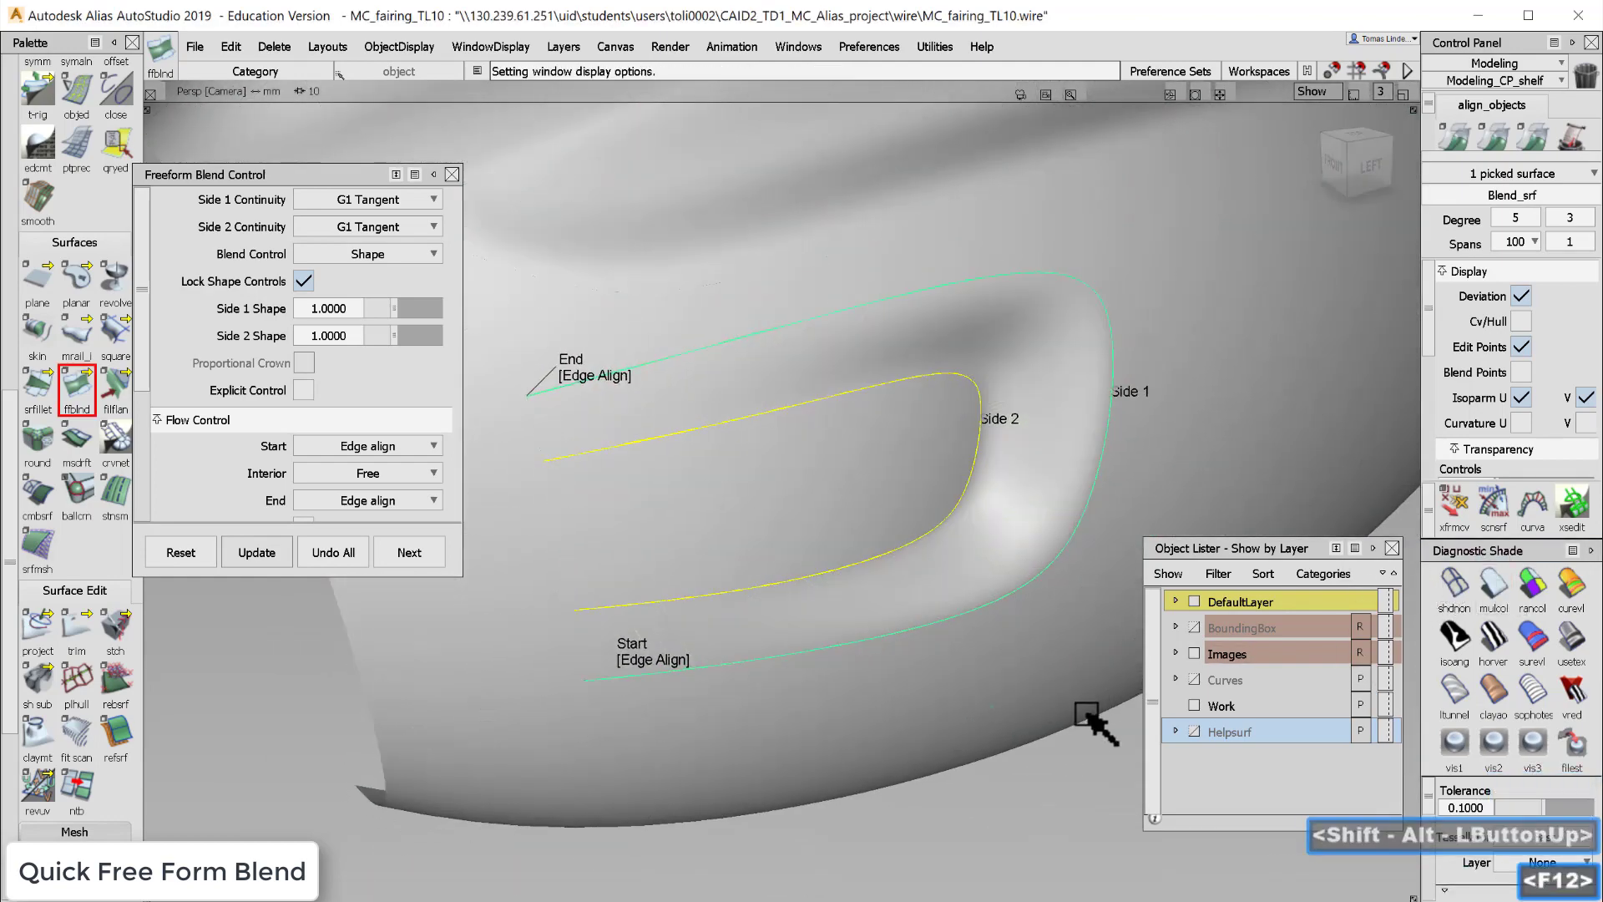
alt+shift+drag(744, 512, 853, 319)
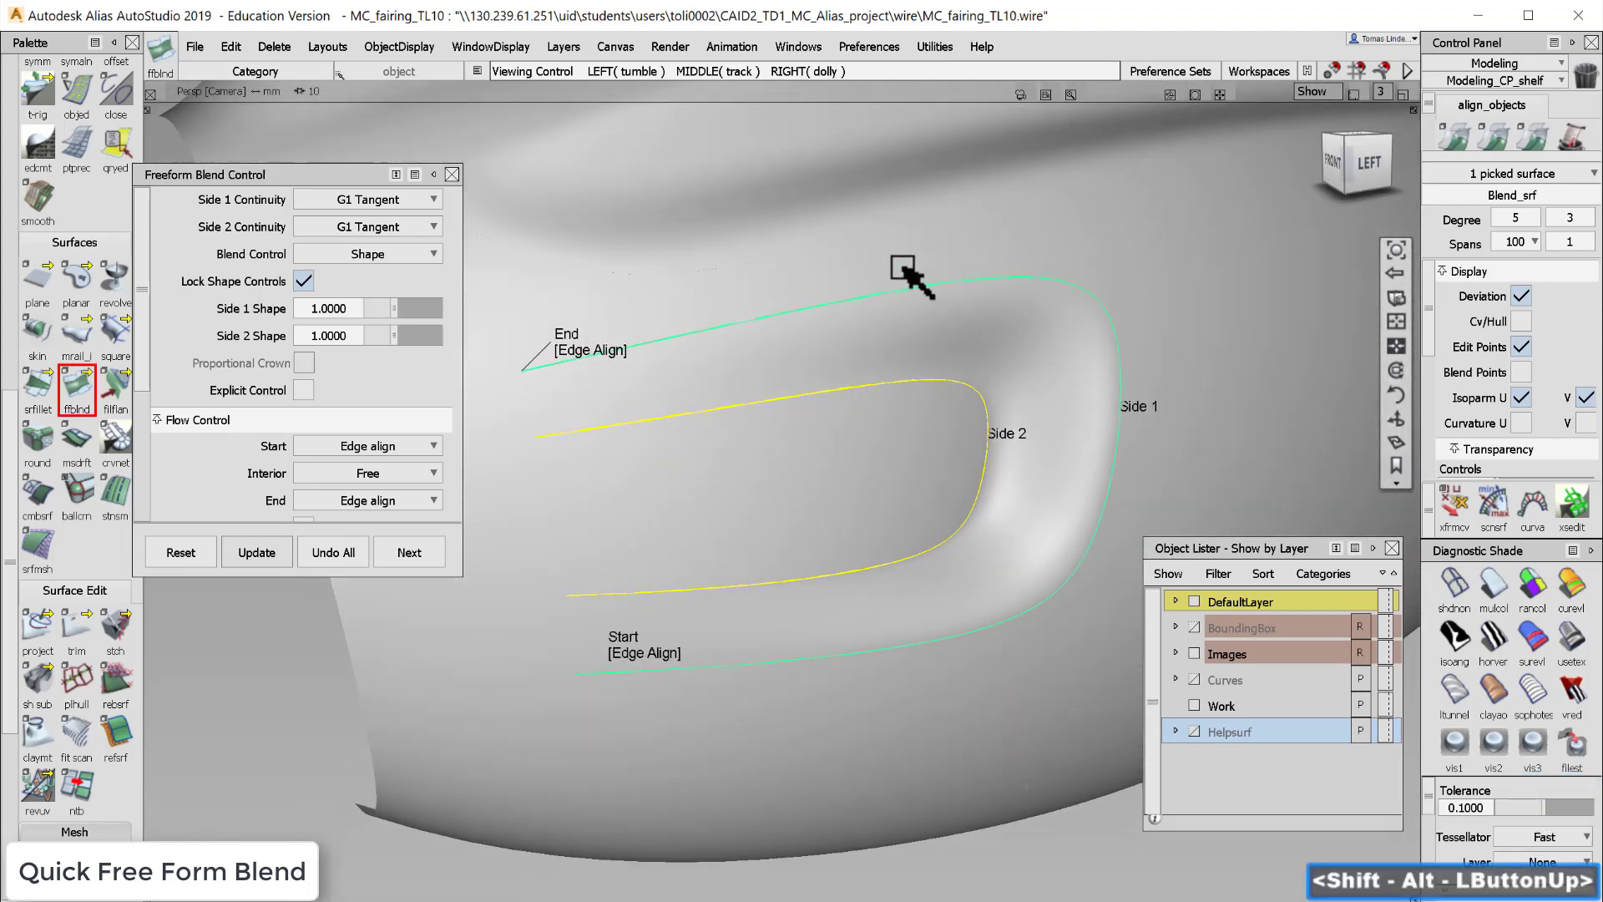
alt+shift+drag(860, 434, 999, 392)
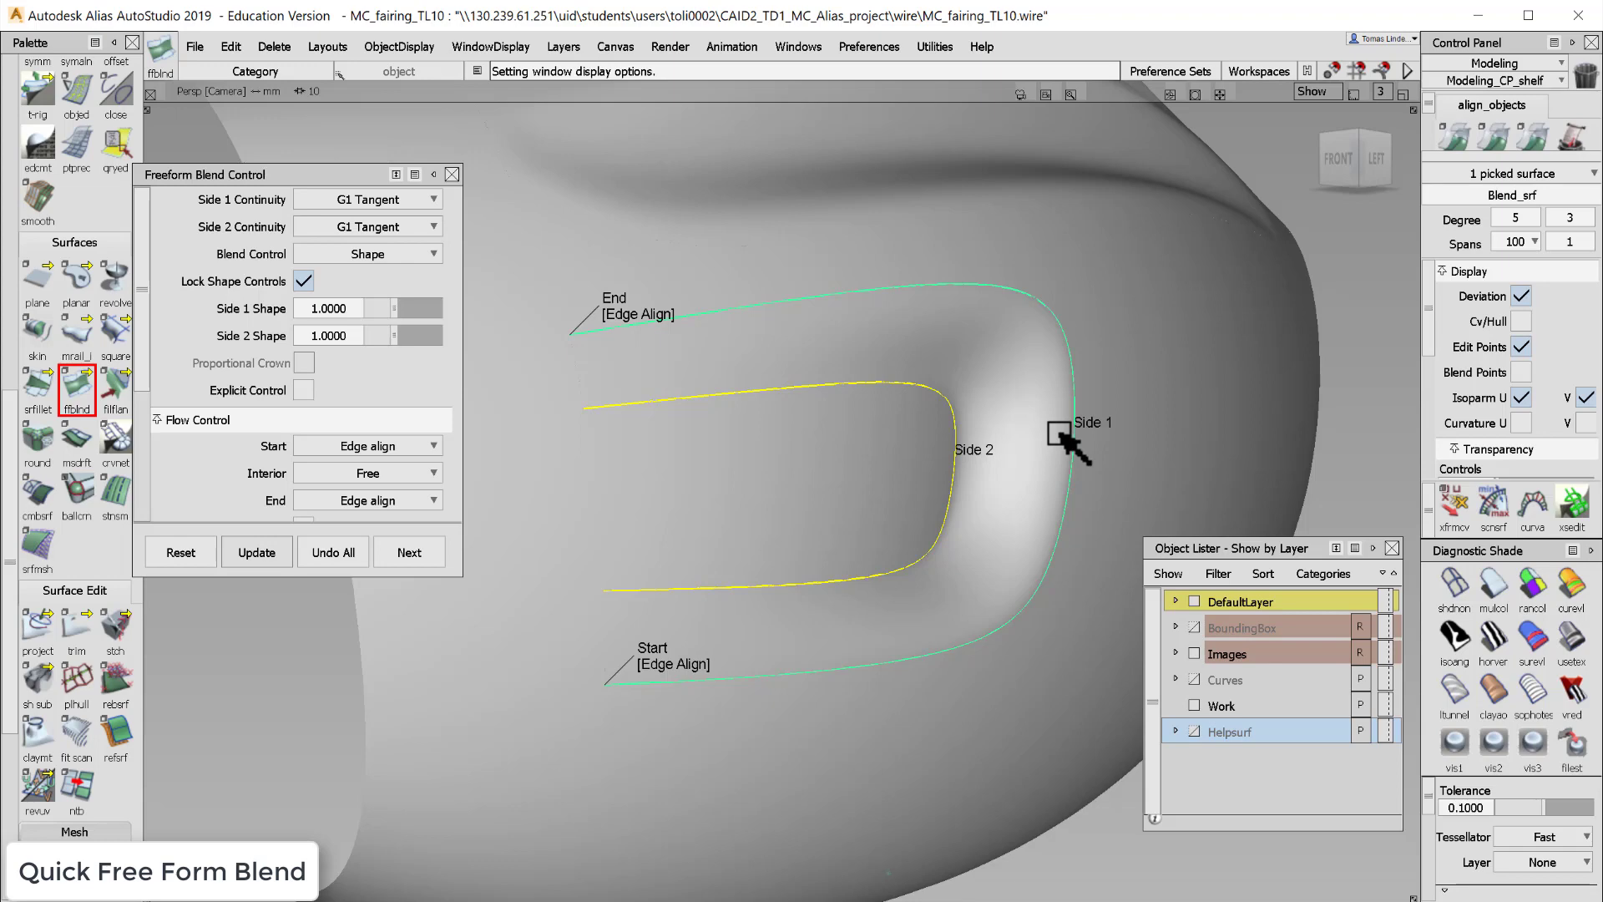
key(shift+alt)
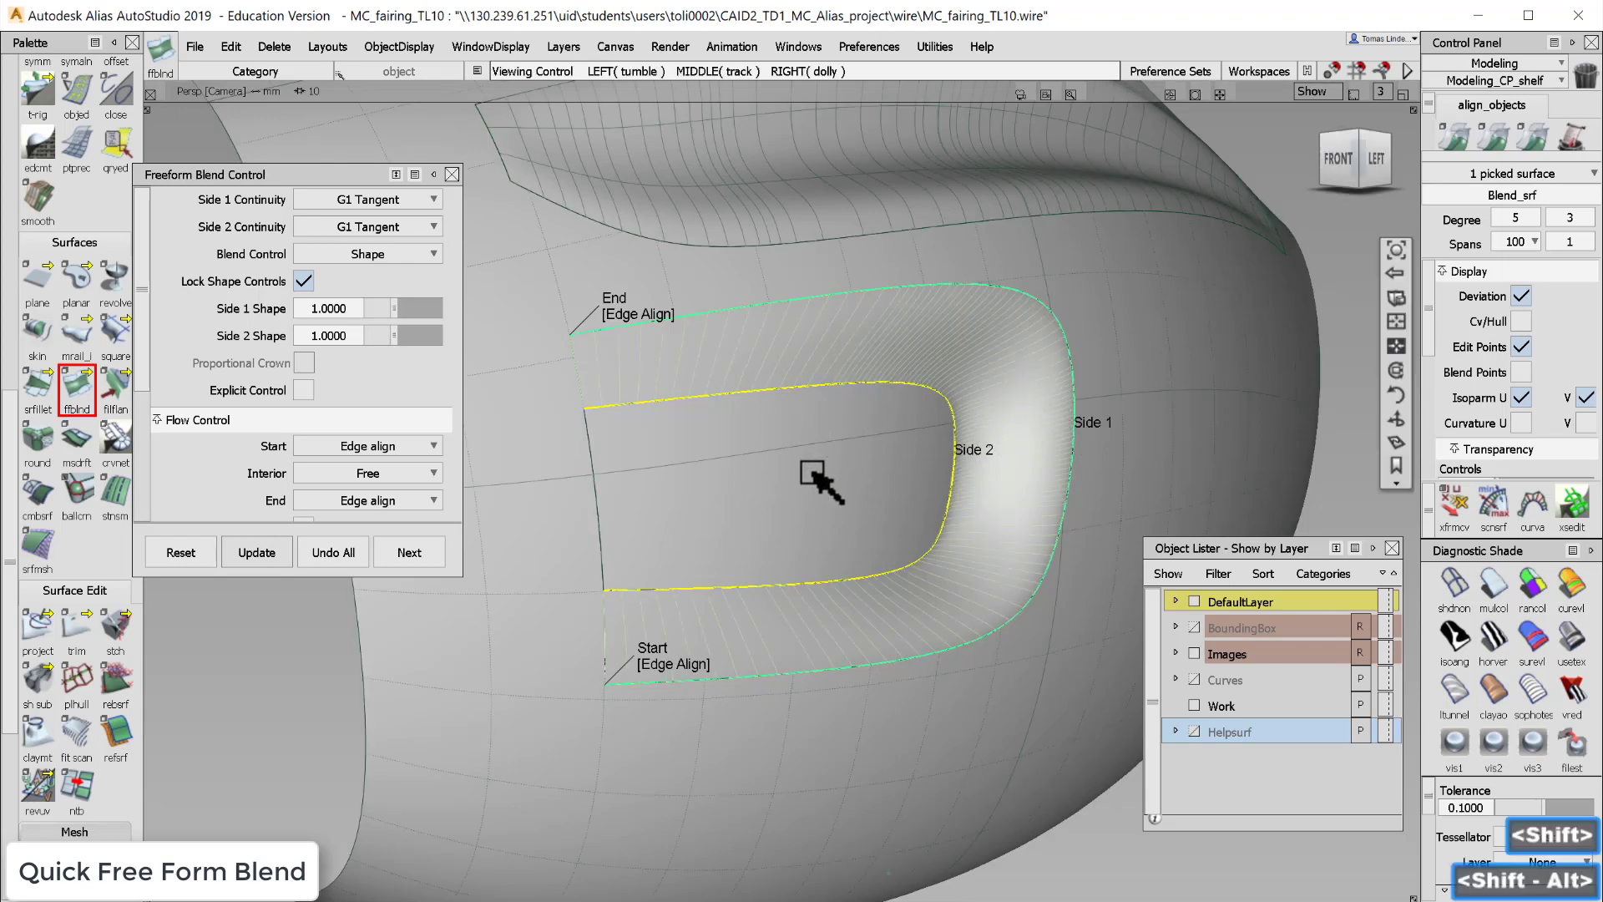
alt+shift+drag(811, 473, 819, 397)
mouse_move(819, 397)
alt+shift+middle_down()
mouse_move(830, 383)
mouse_move(795, 418)
alt+shift+middle_up()
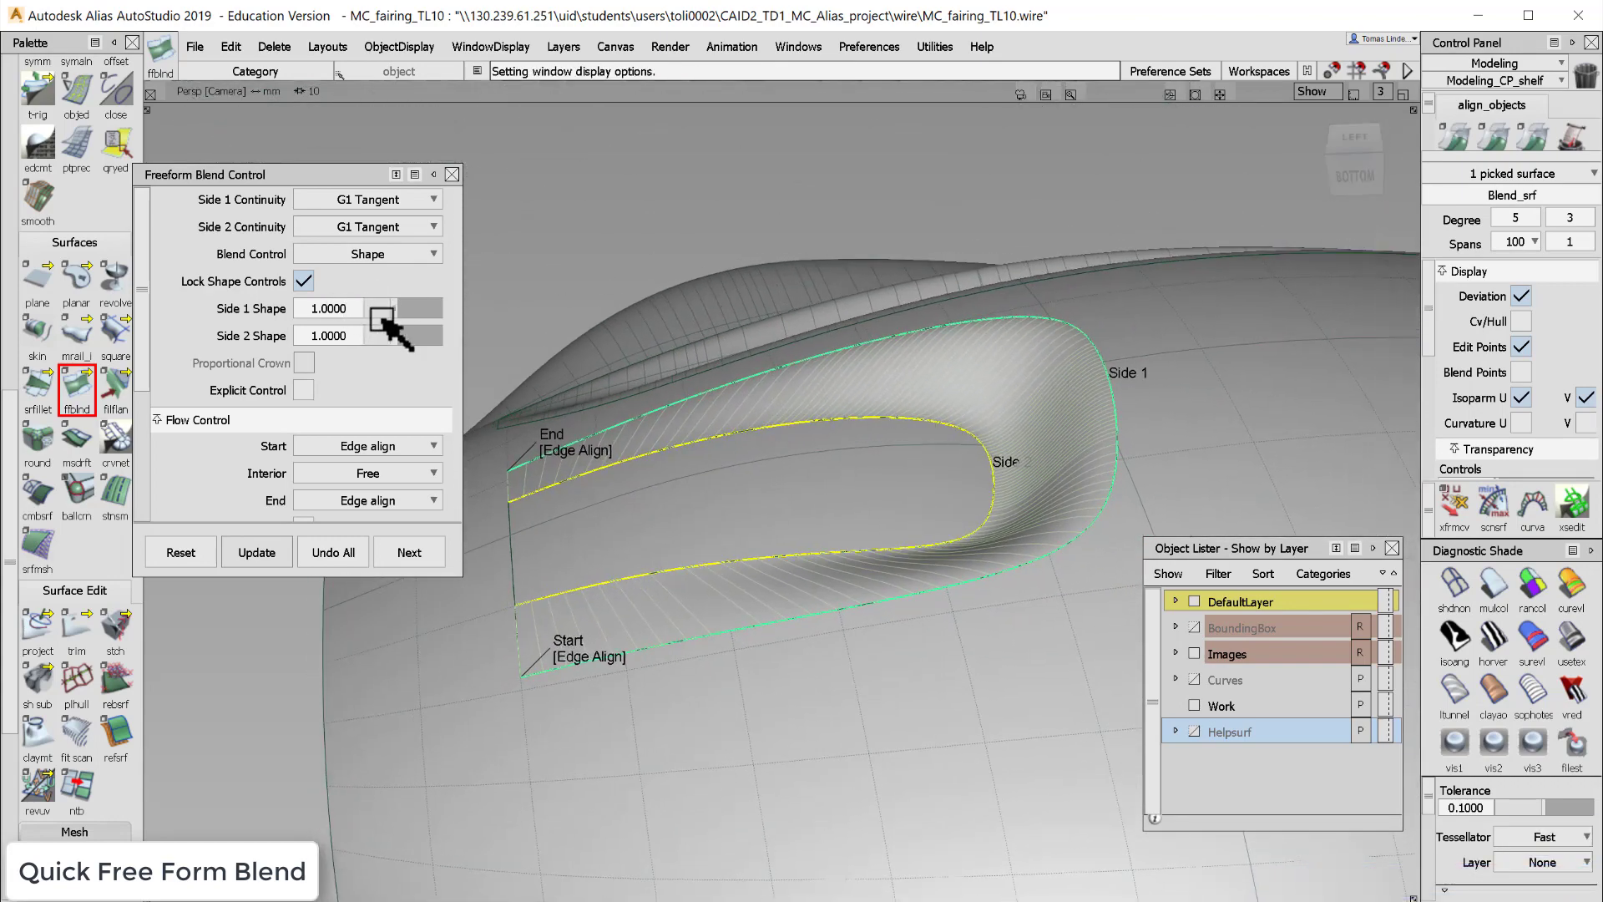
- Set both locked side shape values to 0.75 and expand the blend options to show Auto Update
drag(394, 310, 386, 314)
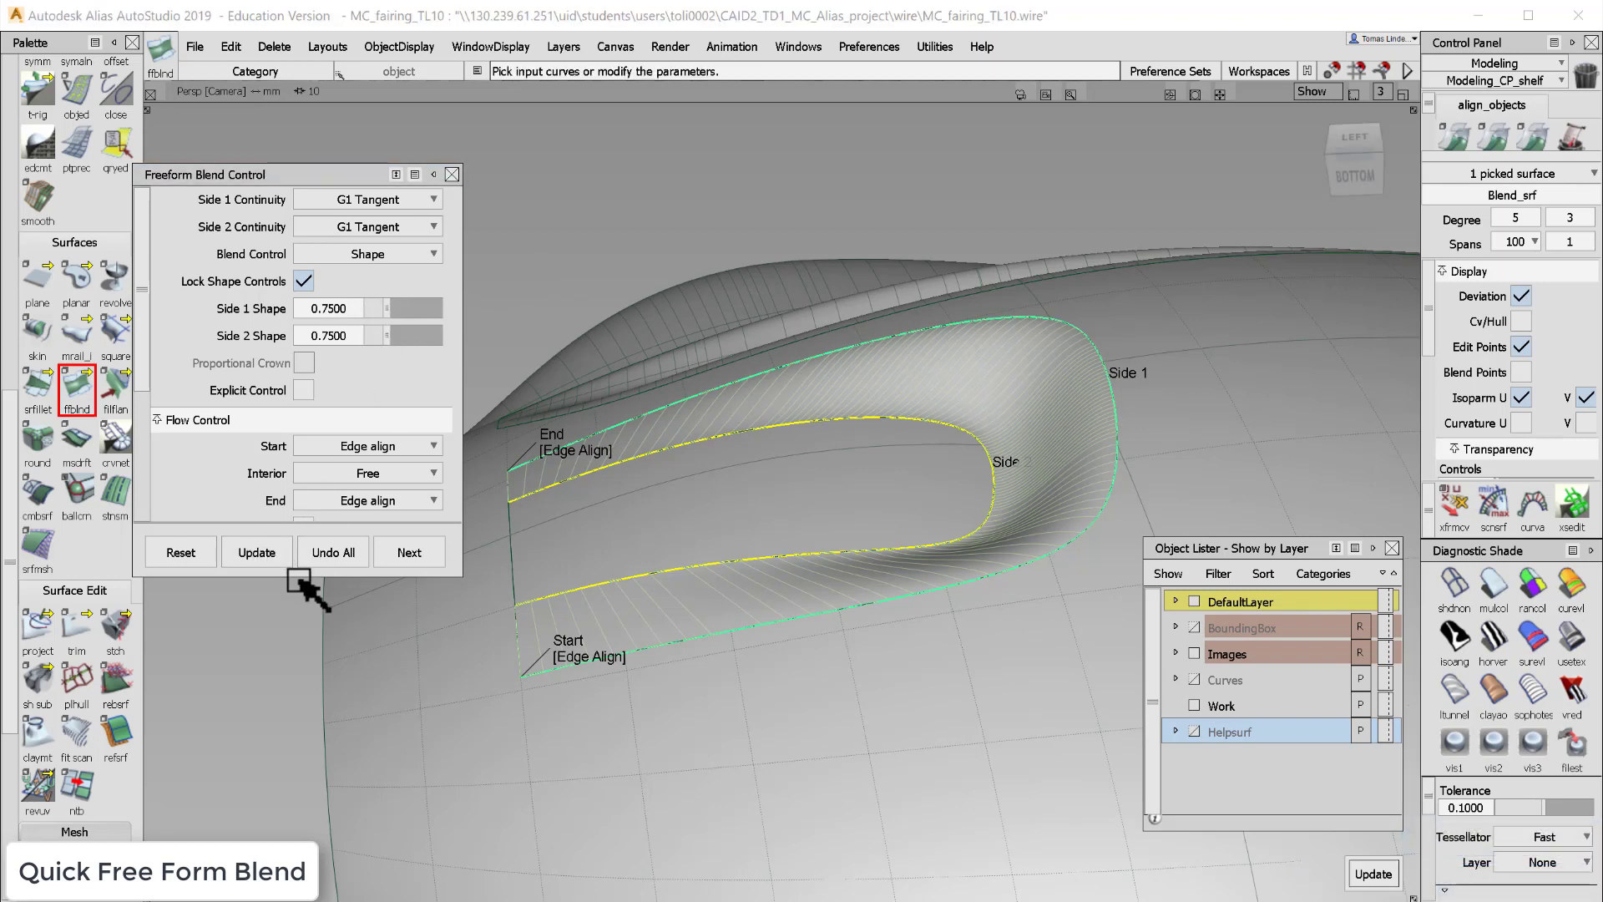
drag(295, 579, 312, 806)
click(304, 694)
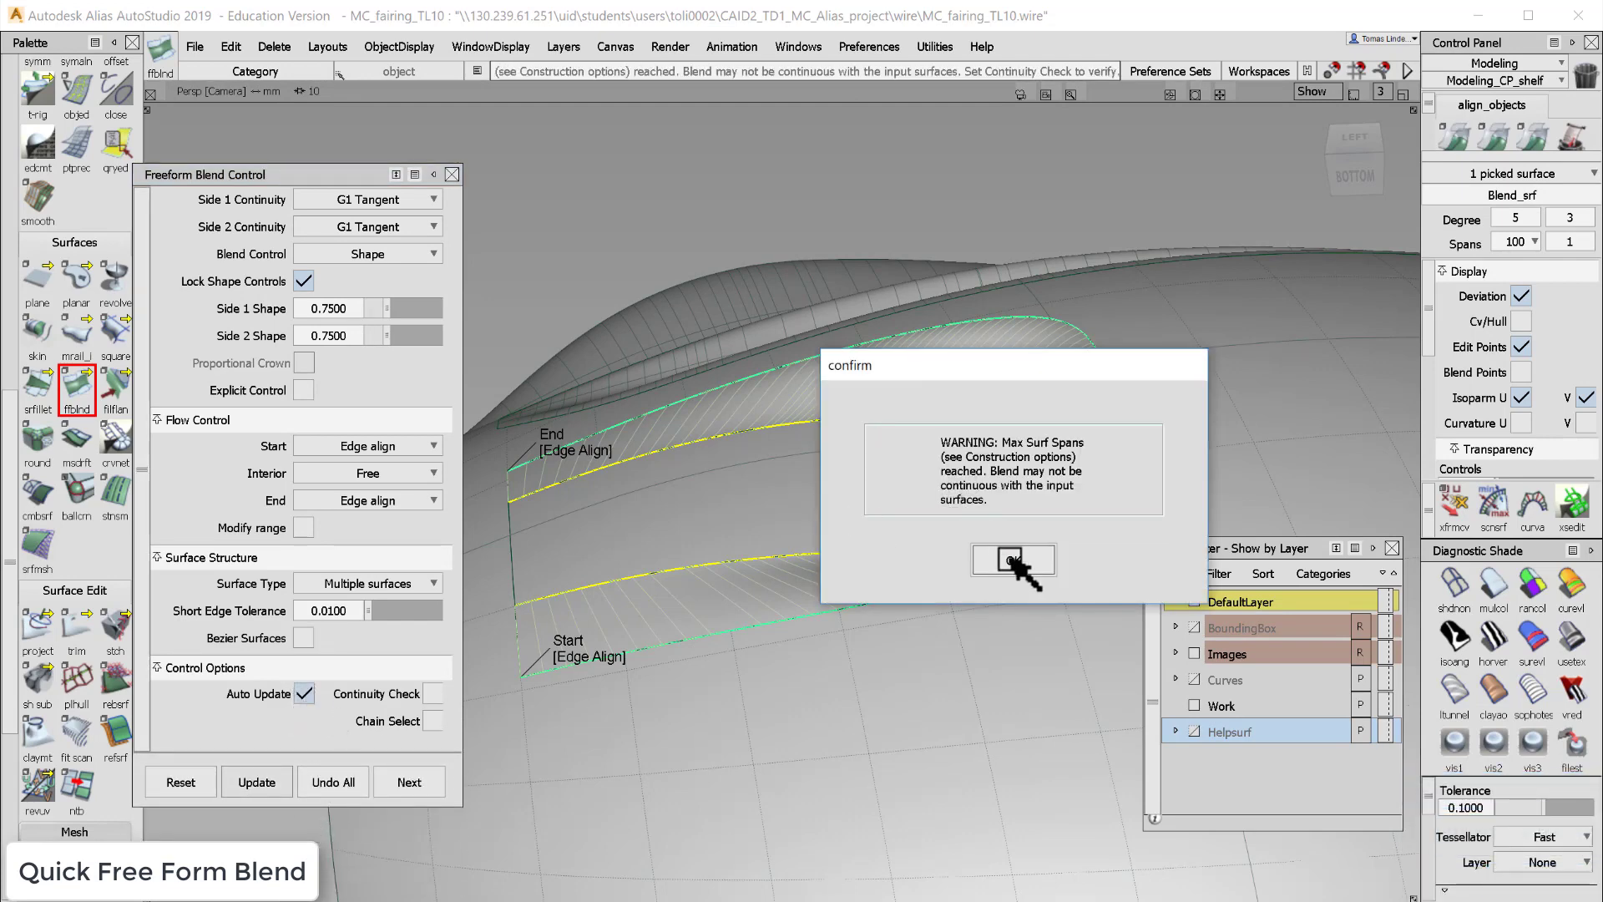
click(1012, 560)
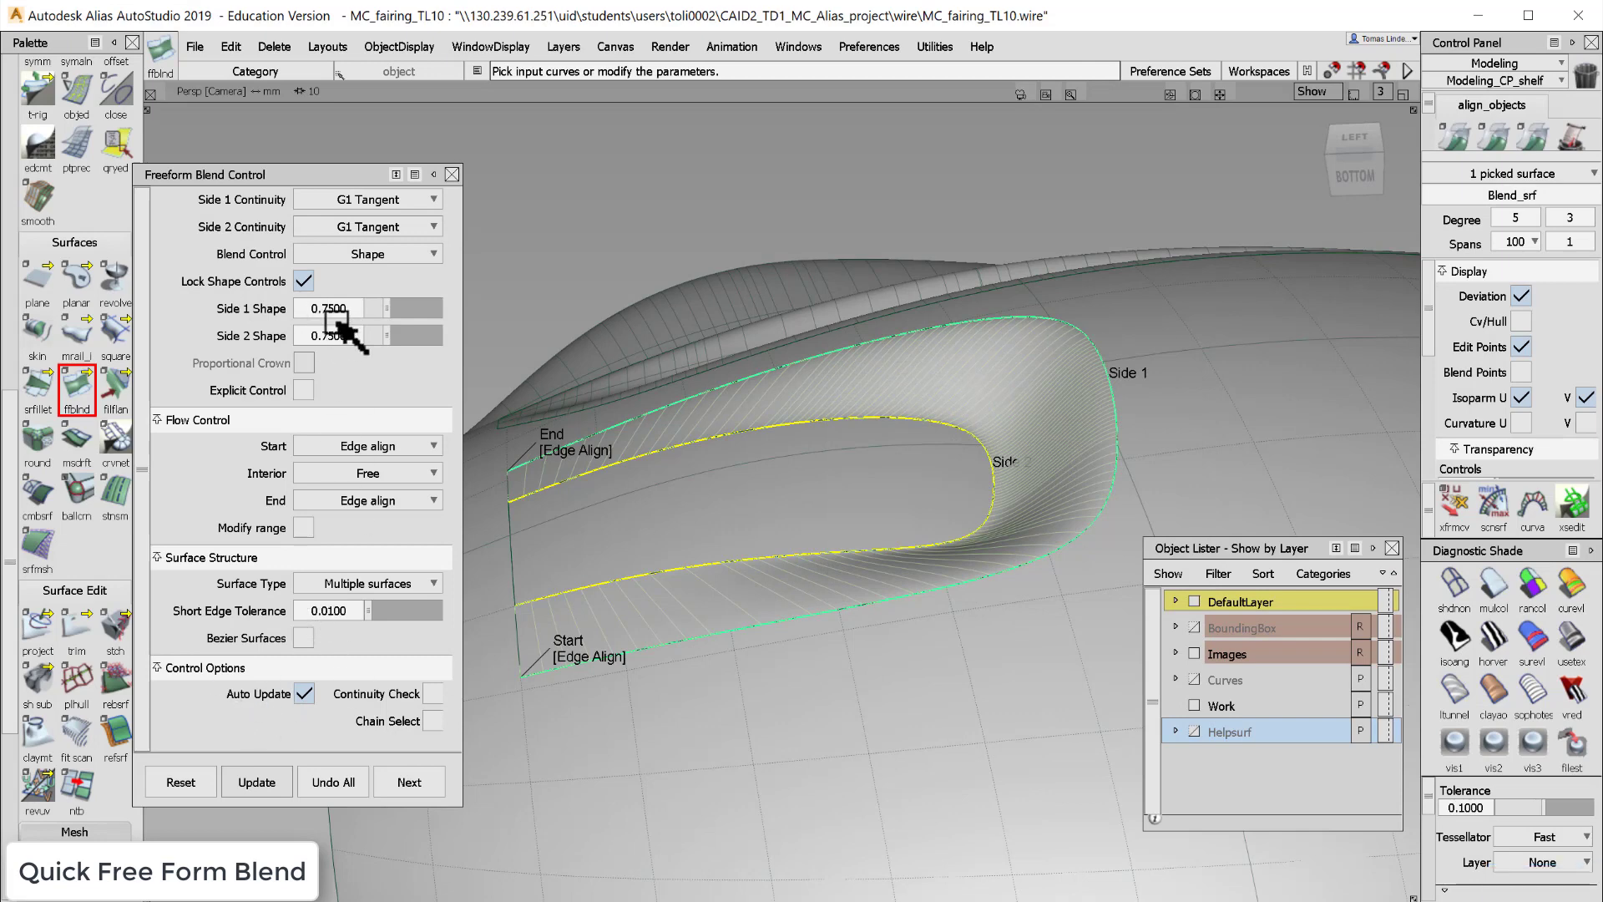
- Unlock the shape controls and set Side 1 Shape to 0.5
click(307, 281)
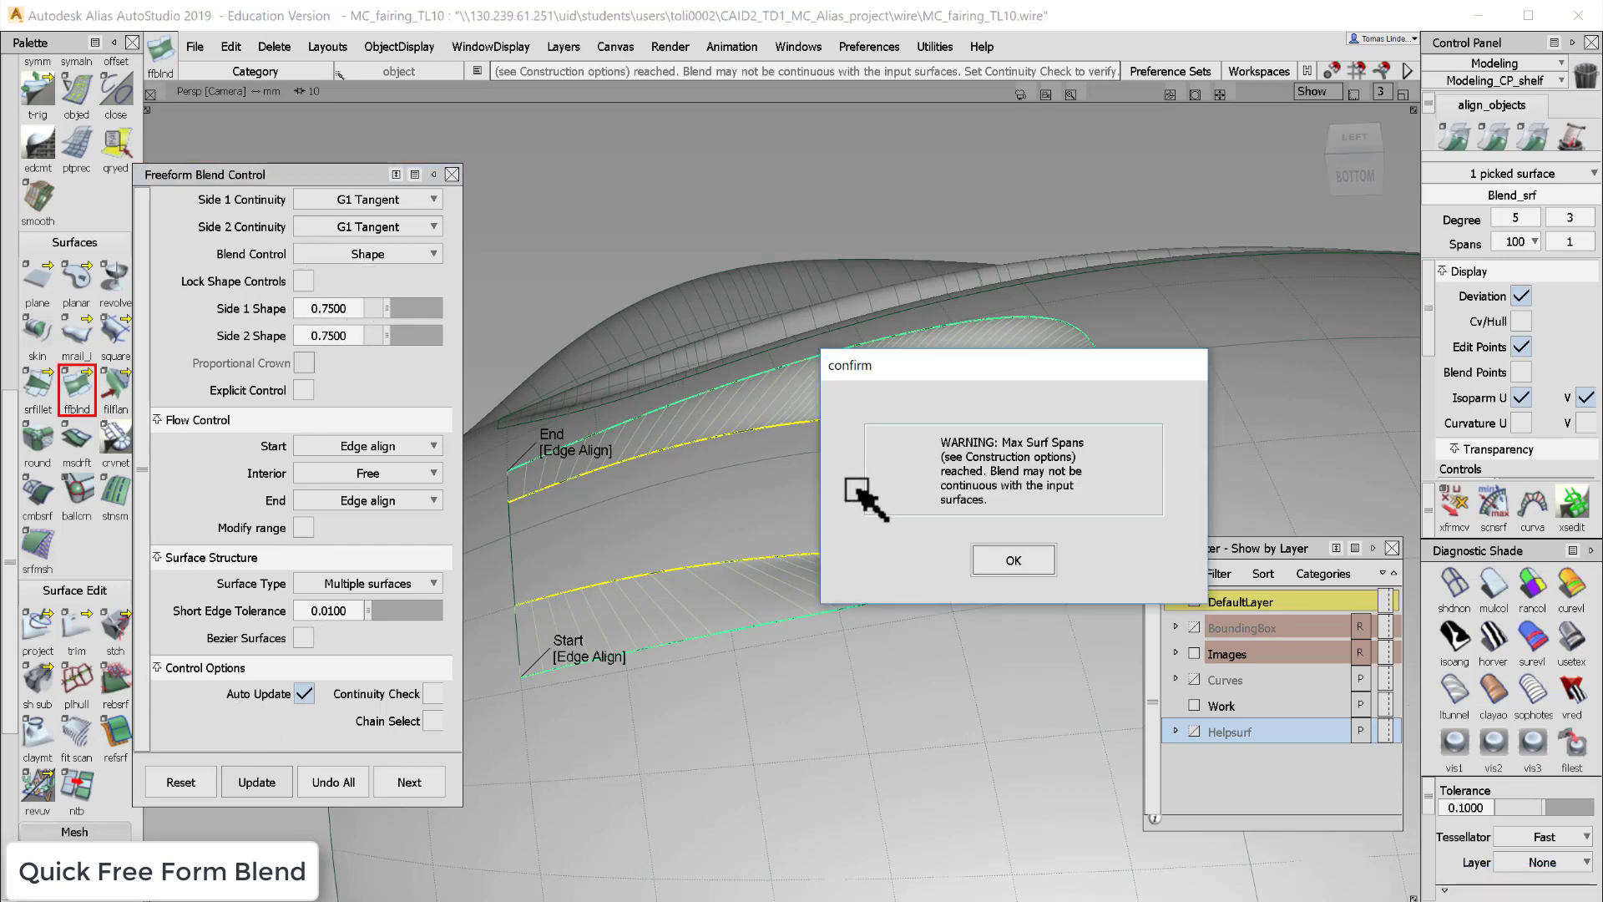
click(1013, 560)
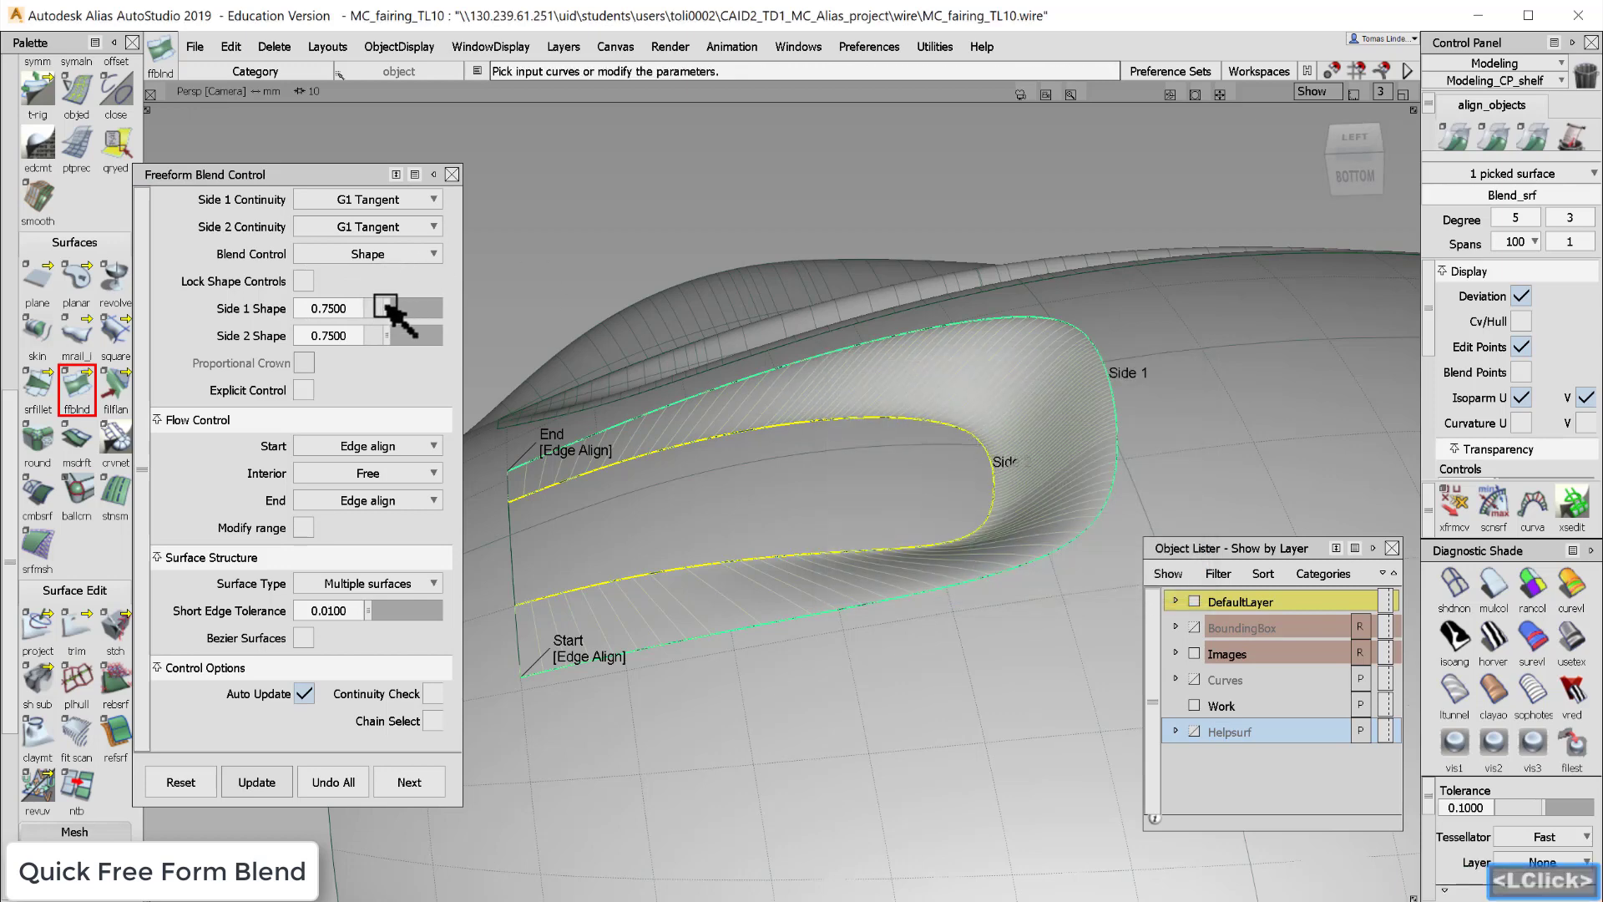
drag(389, 308, 381, 309)
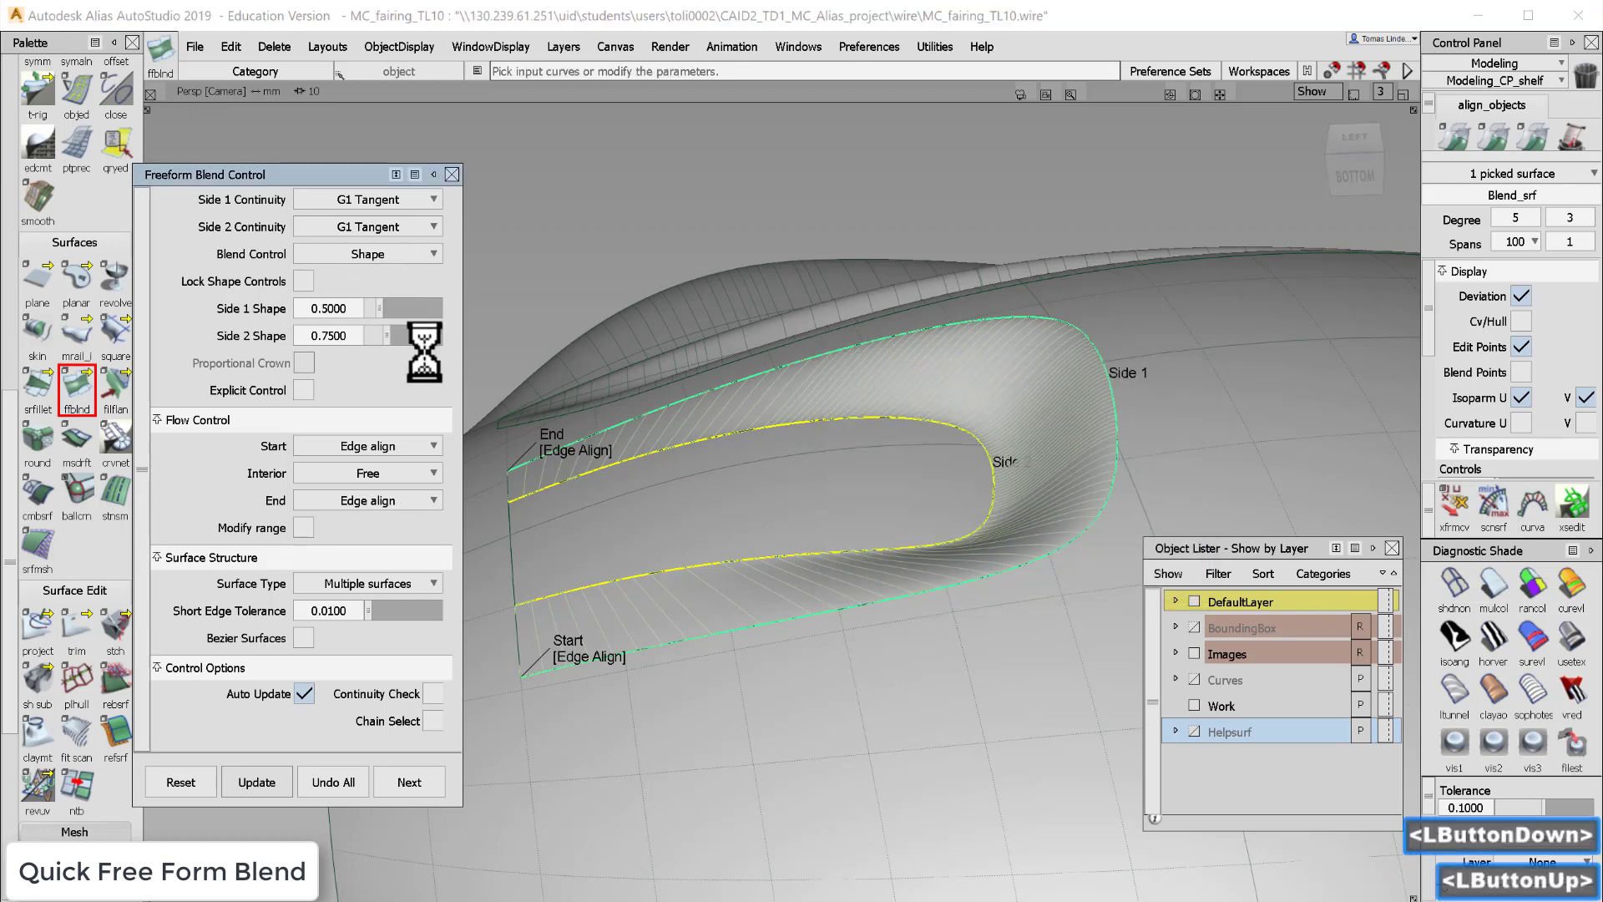
click(1013, 560)
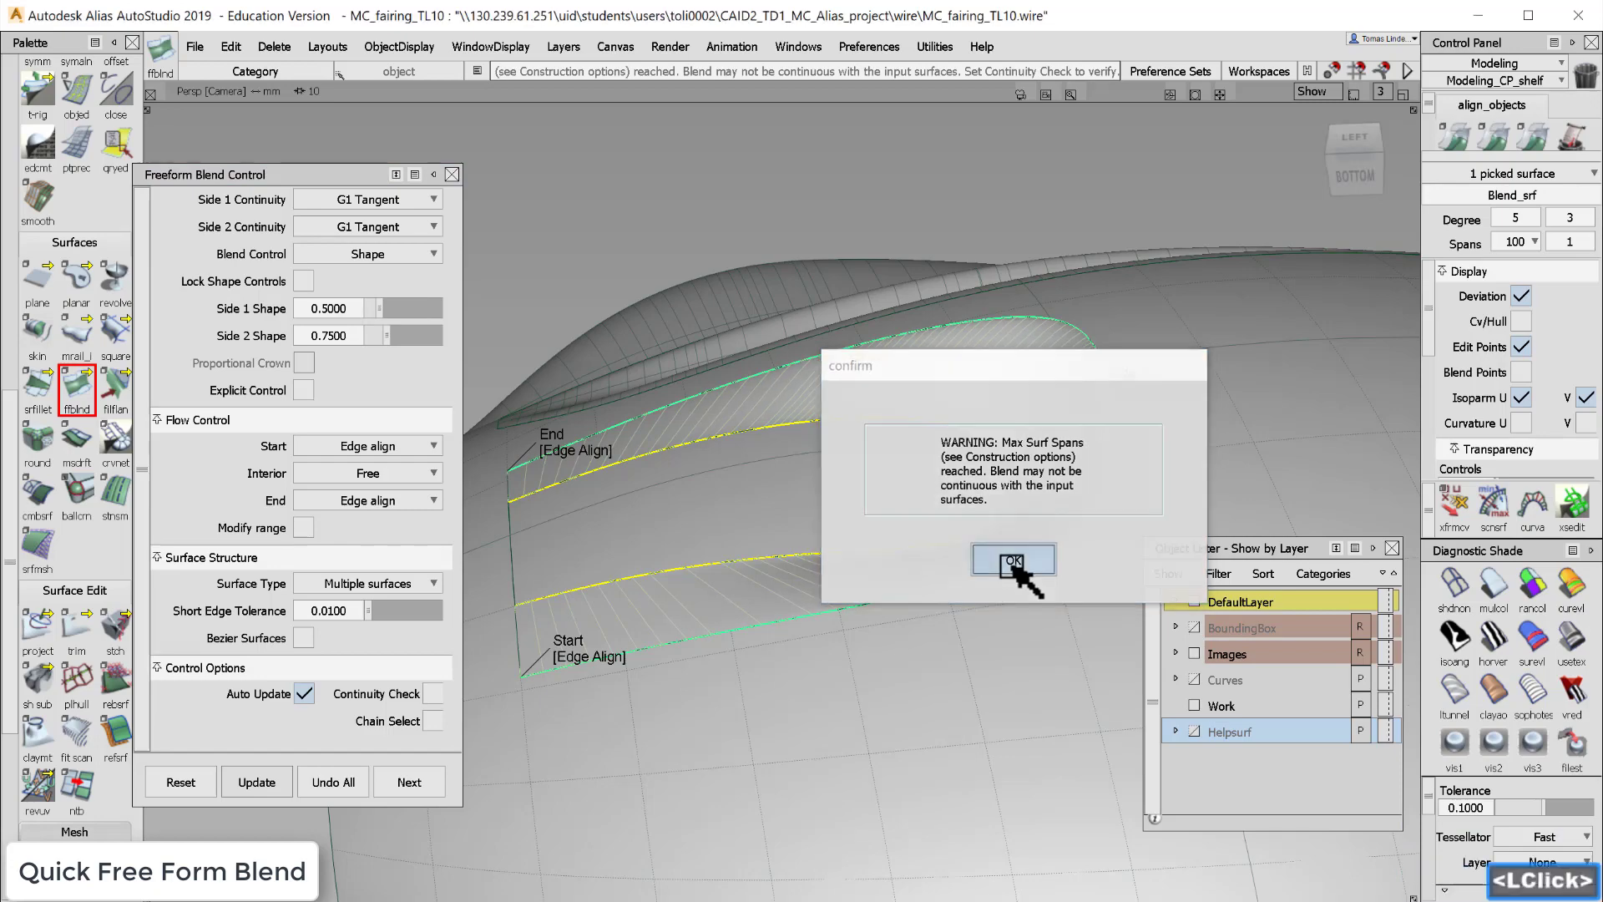
- Change both Side 1 and Side 2 continuity to G2 Curvature
alt+shift+middle_drag(874, 418, 759, 488)
alt+shift+drag(760, 488, 893, 542)
drag(419, 200, 418, 272)
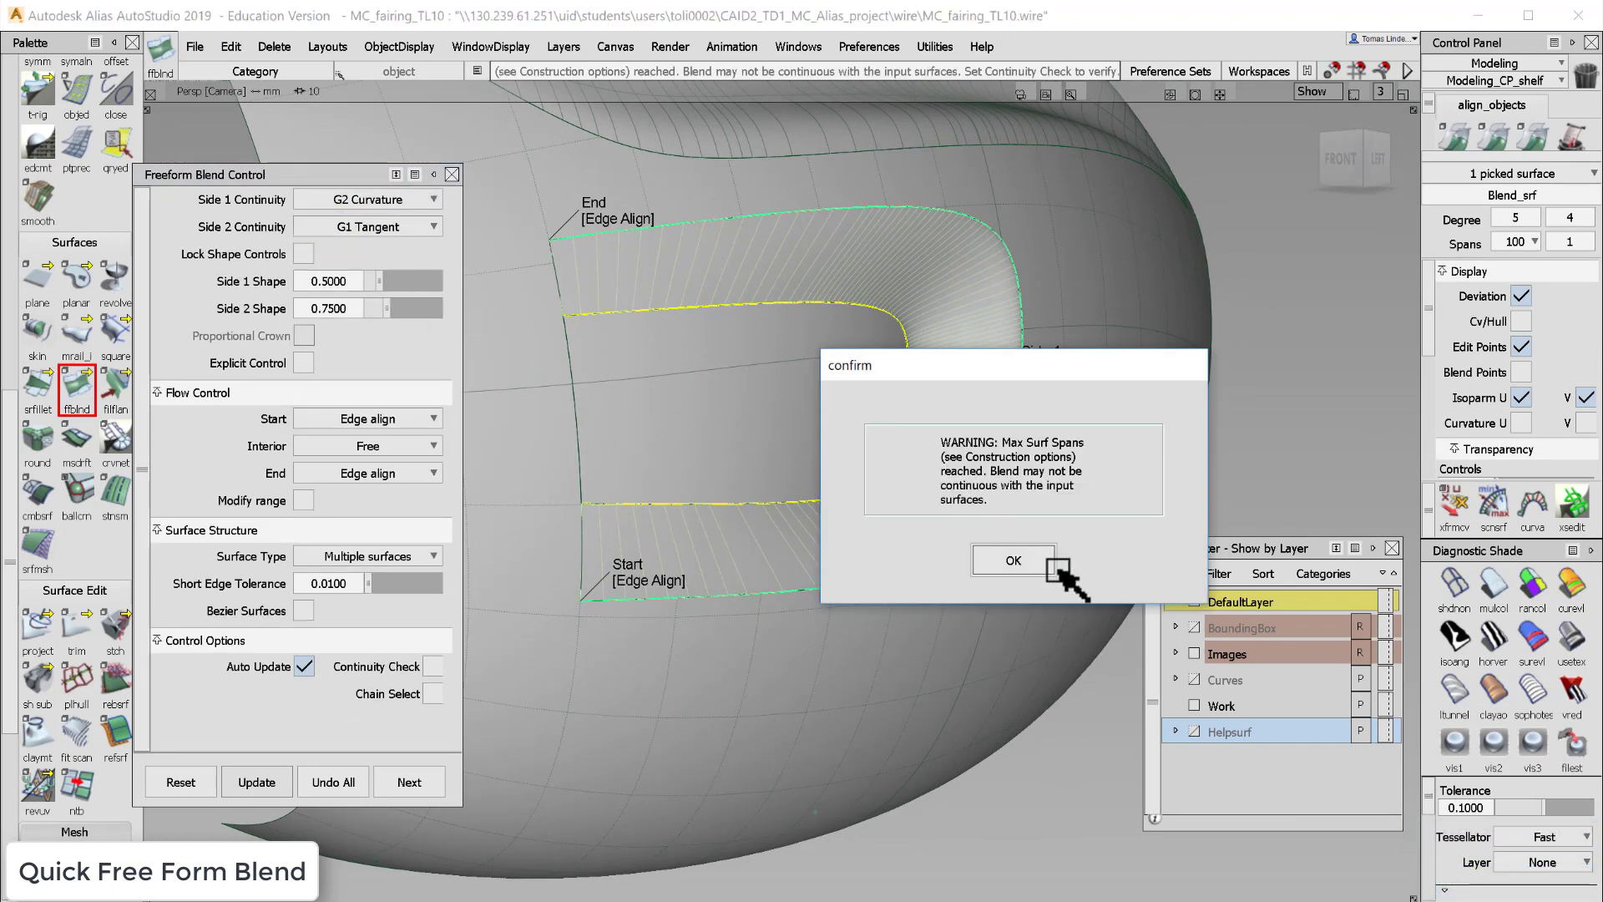
click(1052, 562)
drag(434, 227, 422, 304)
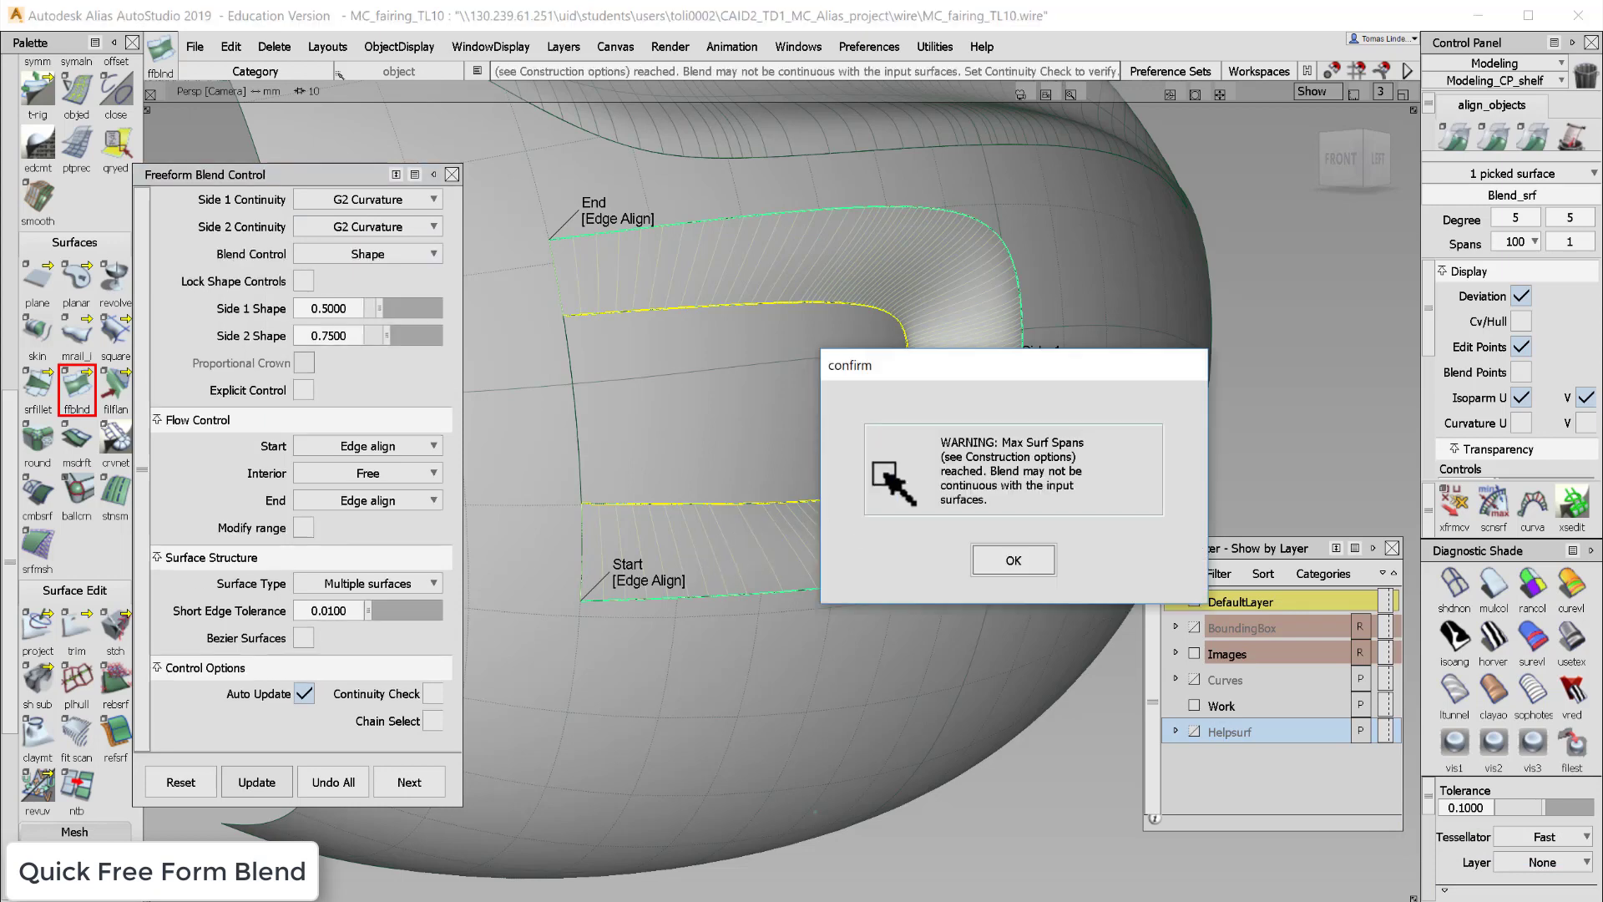
click(1032, 558)
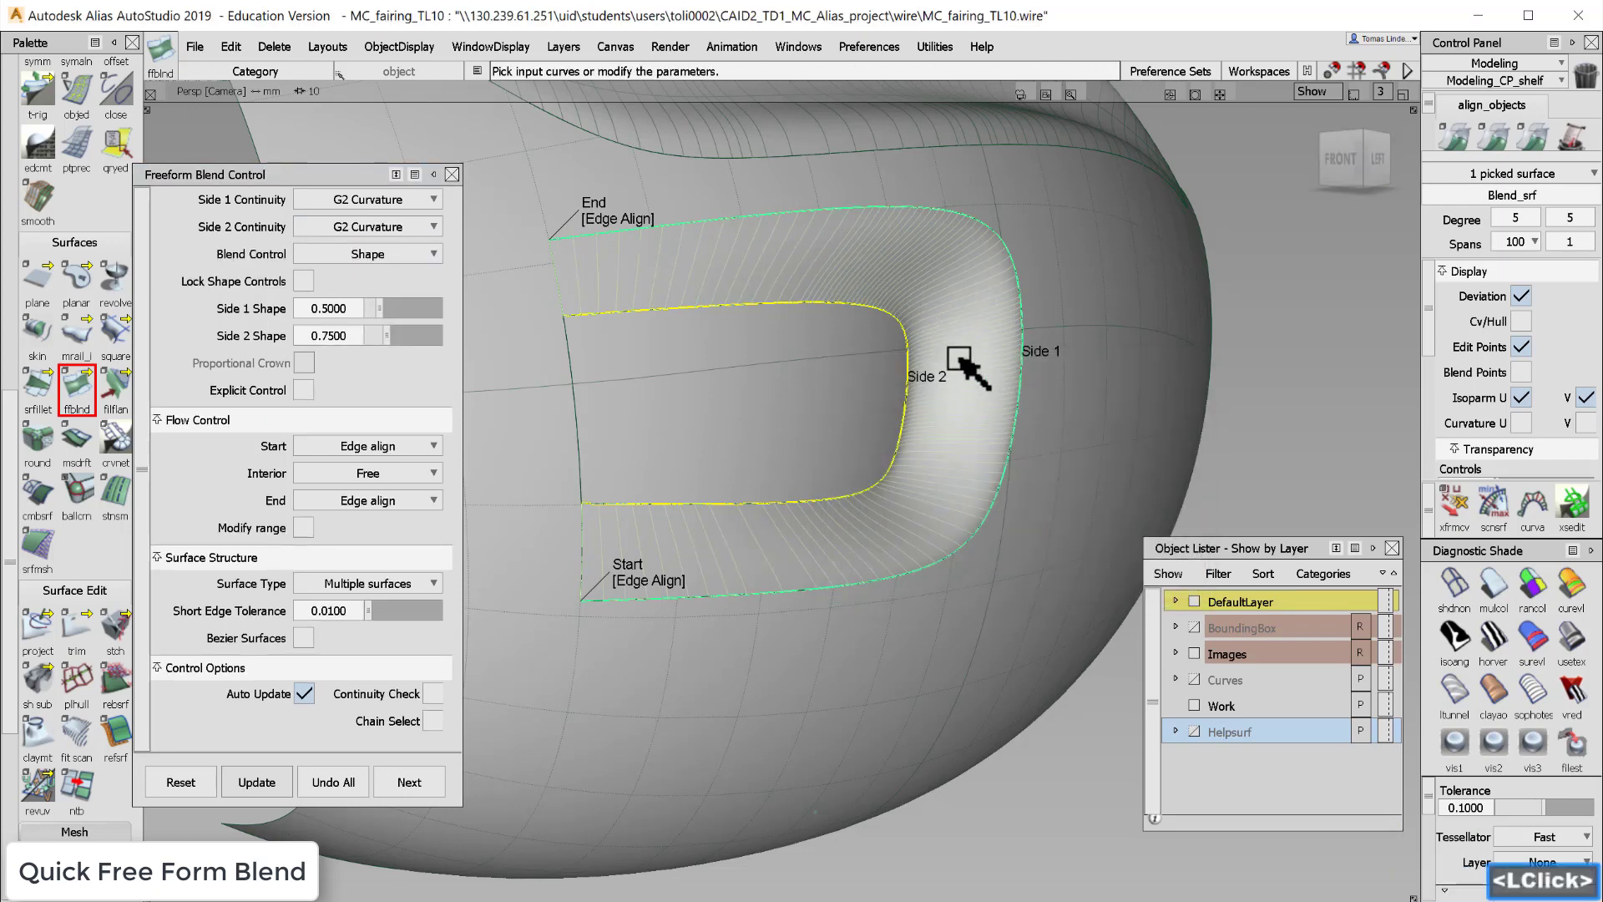
- Orbit and zoom around the curvature-continuous blend to inspect its transition into both surfaces
alt+shift+drag(937, 465, 928, 413)
alt+shift+right_drag(929, 412, 941, 401)
alt+shift+drag(940, 401, 668, 327)
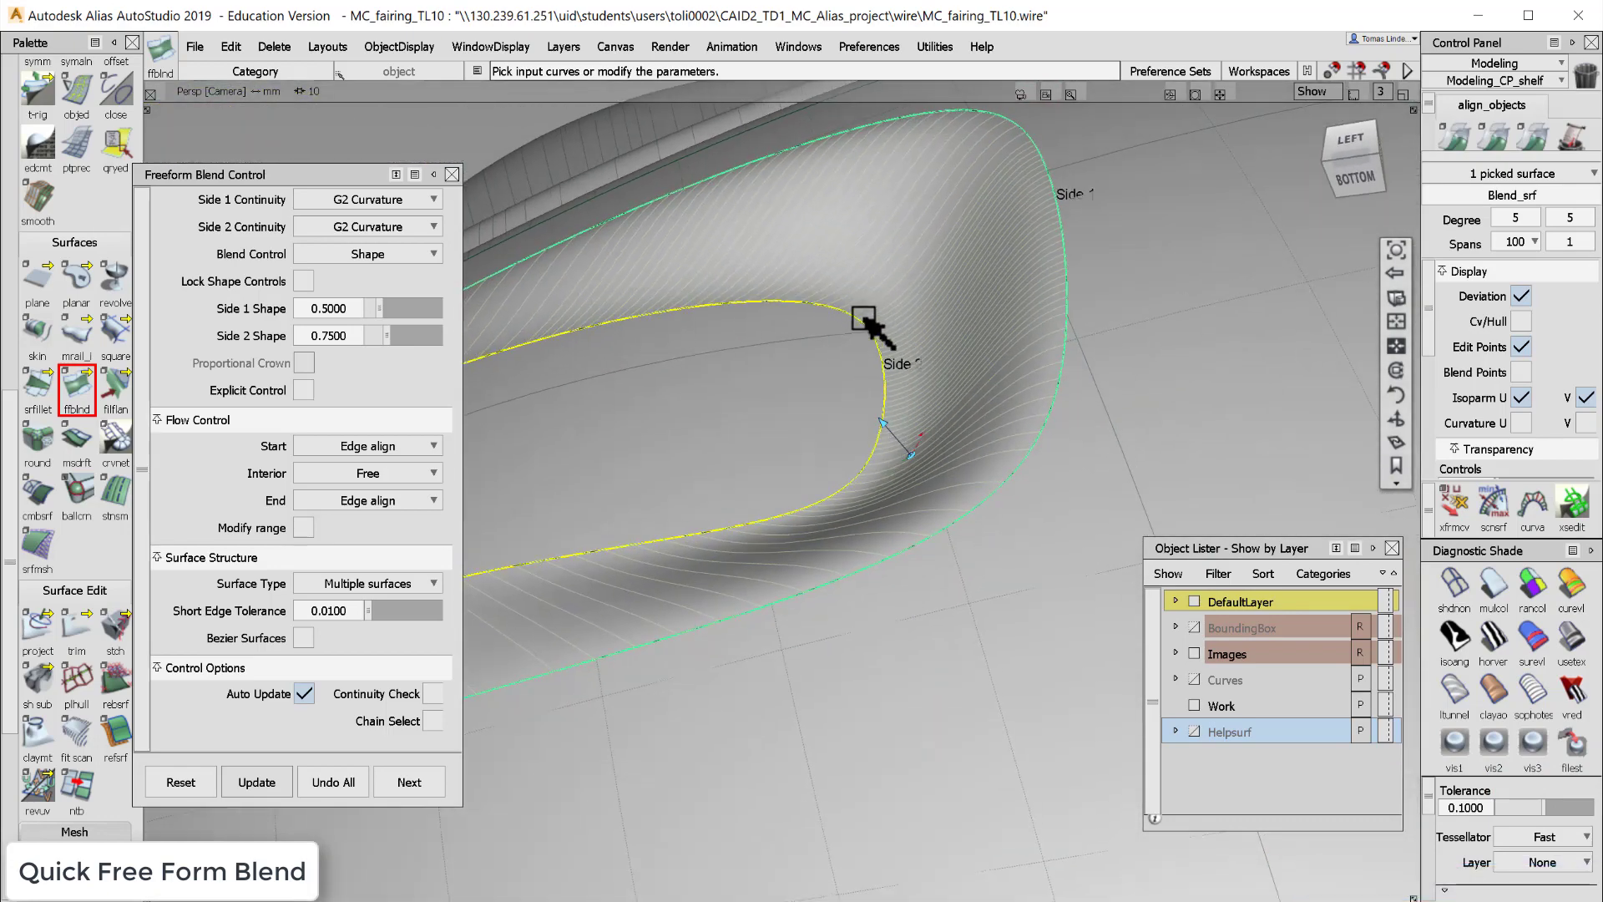
alt+shift+drag(906, 398, 959, 609)
alt+shift+right_drag(1049, 616, 840, 332)
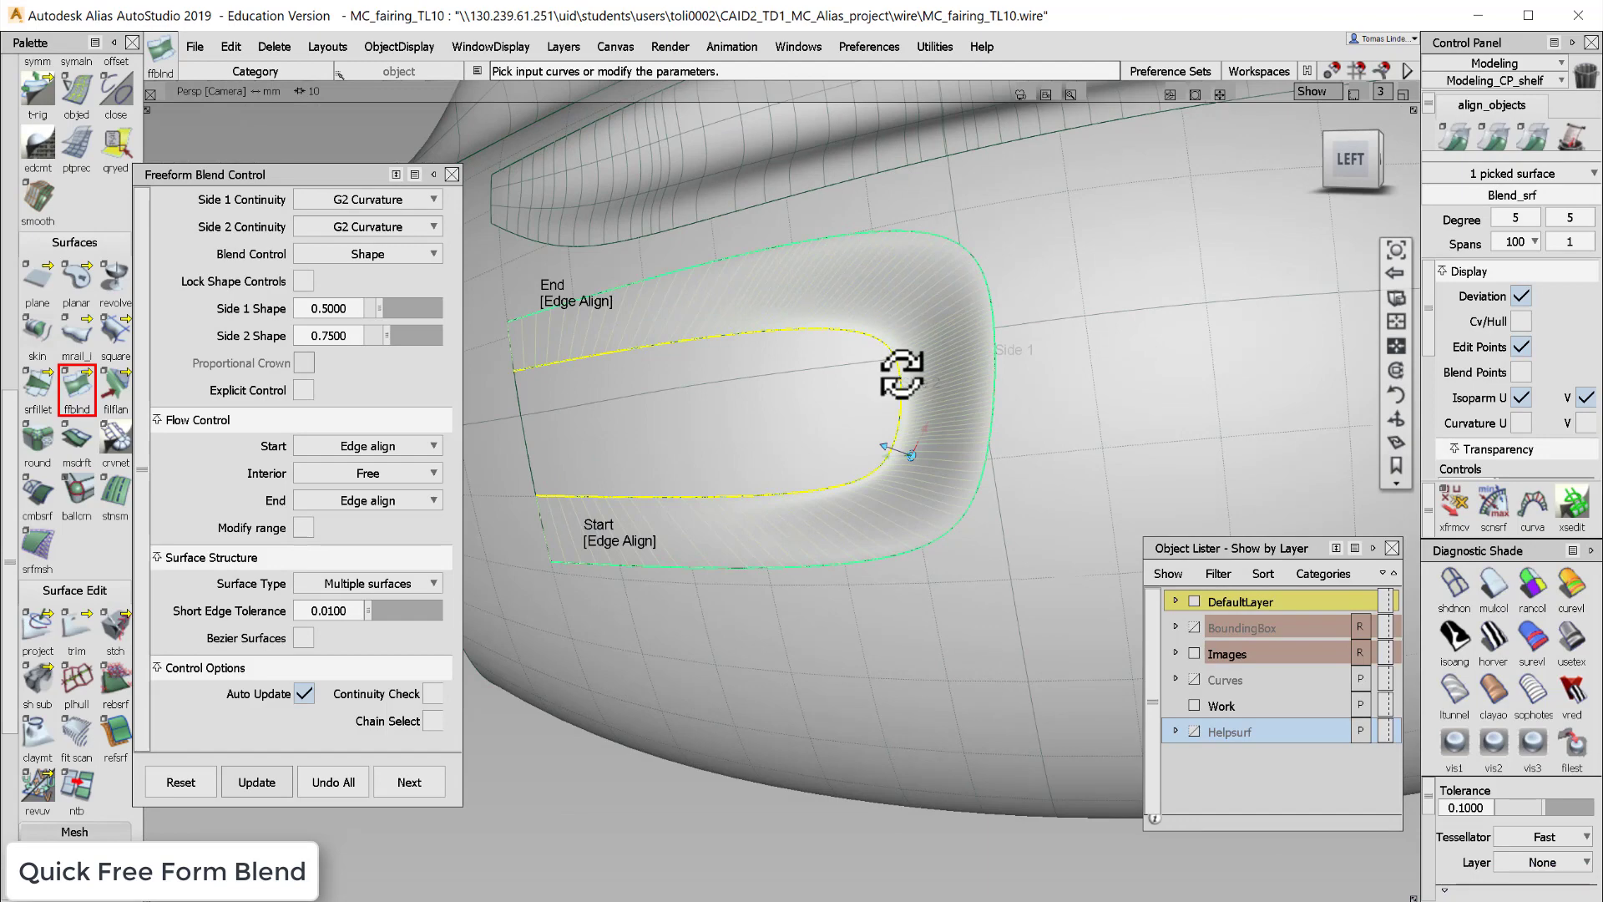
alt+shift+drag(901, 375, 1084, 479)
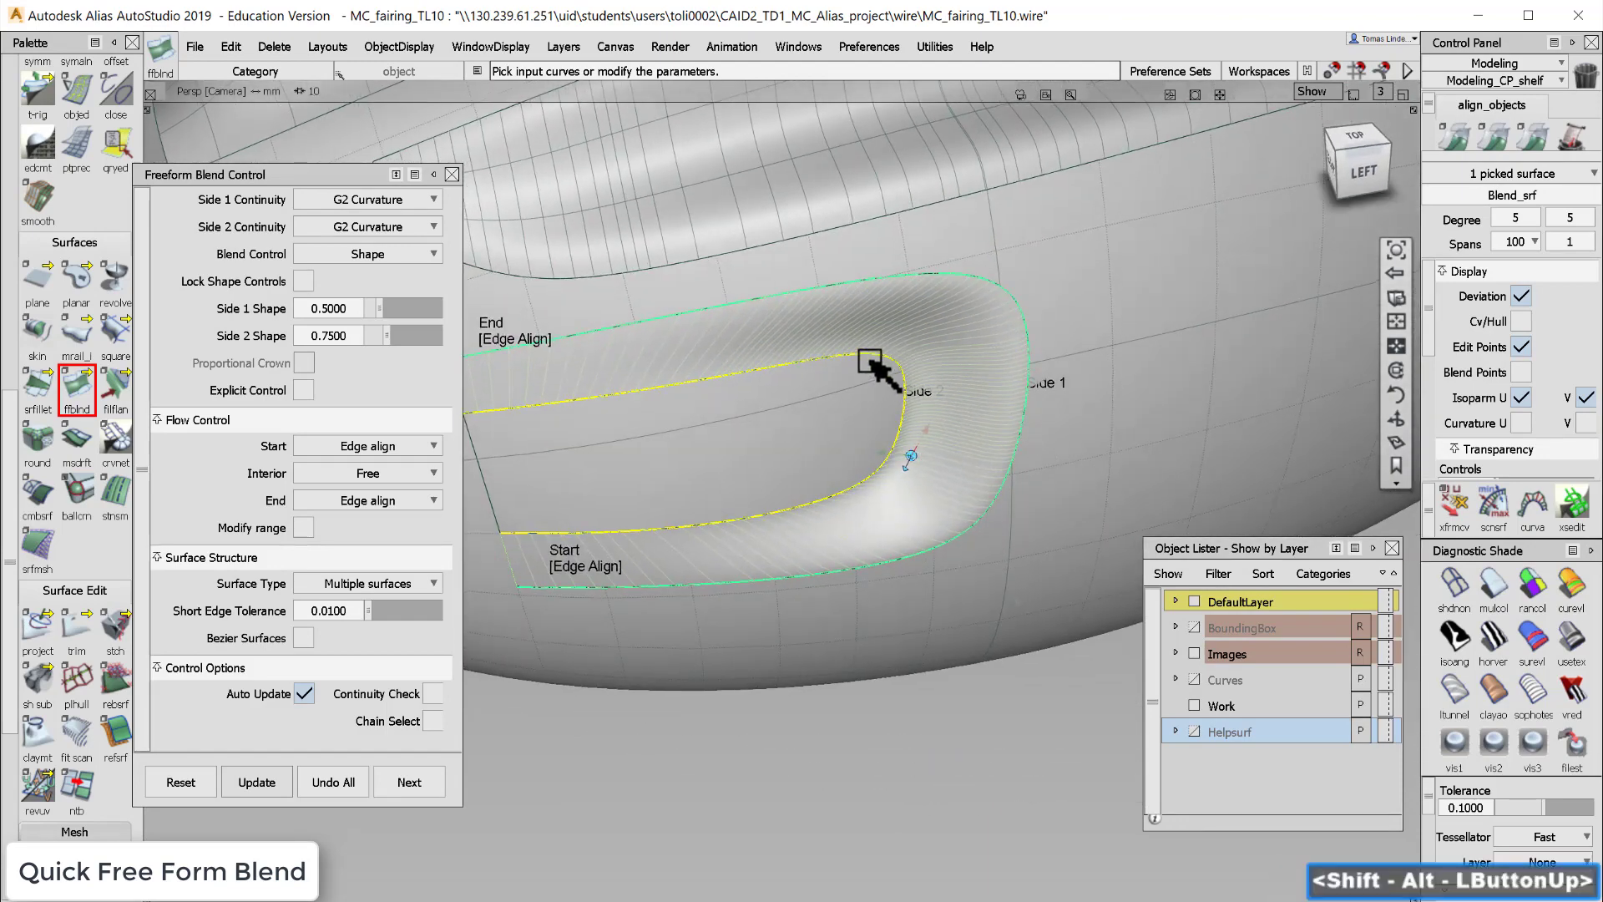
alt+shift+drag(881, 359, 910, 372)
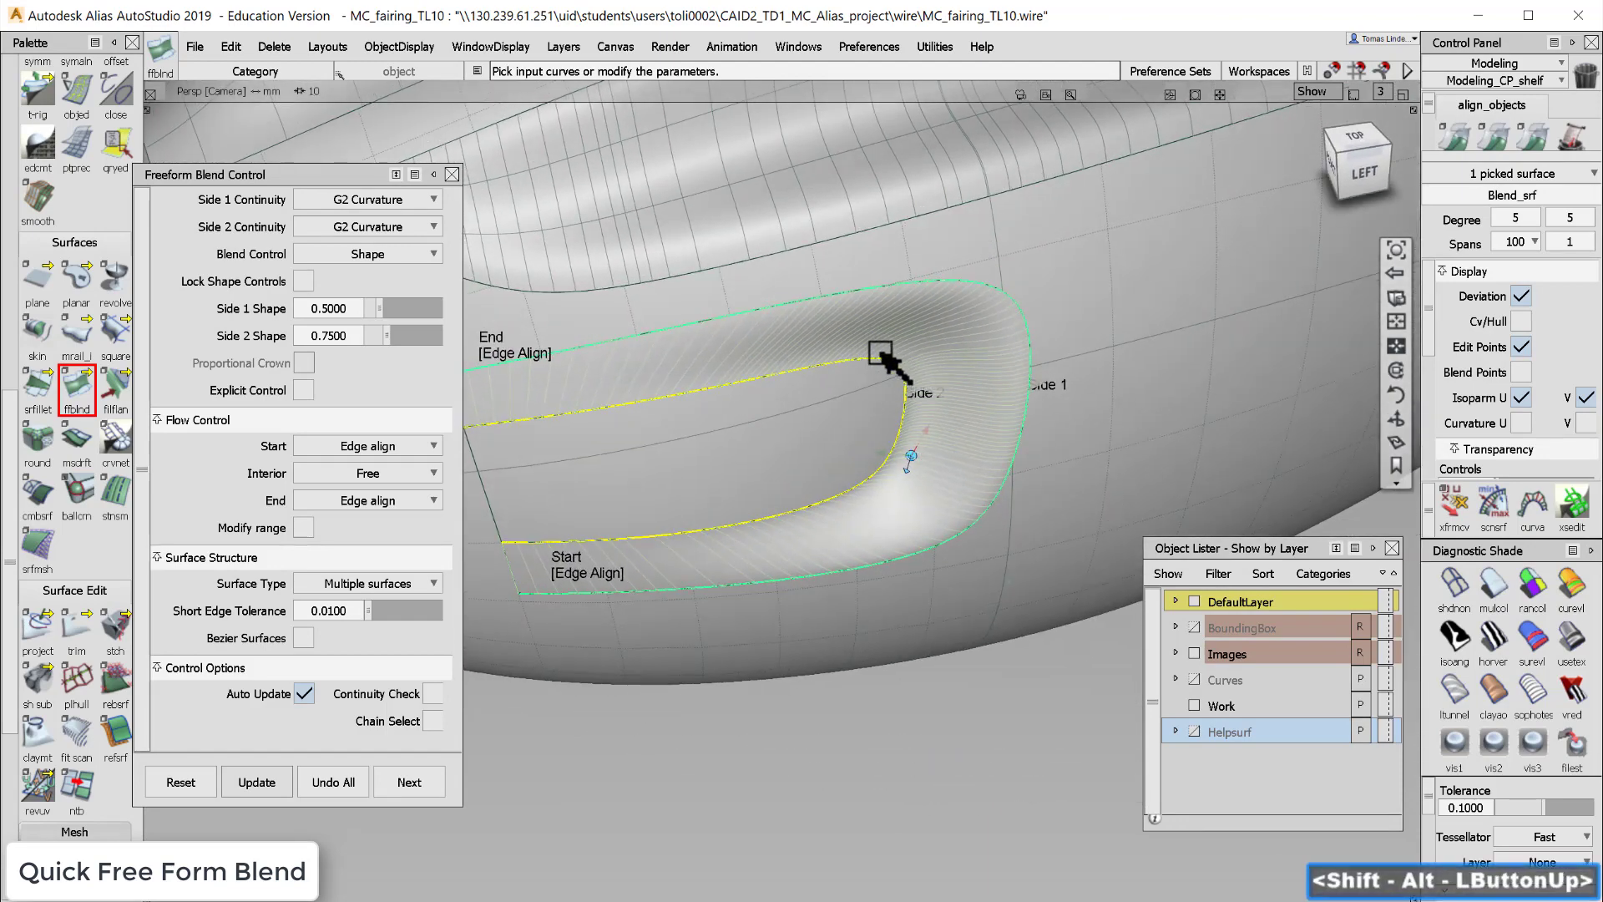
alt+shift+drag(905, 430, 869, 451)
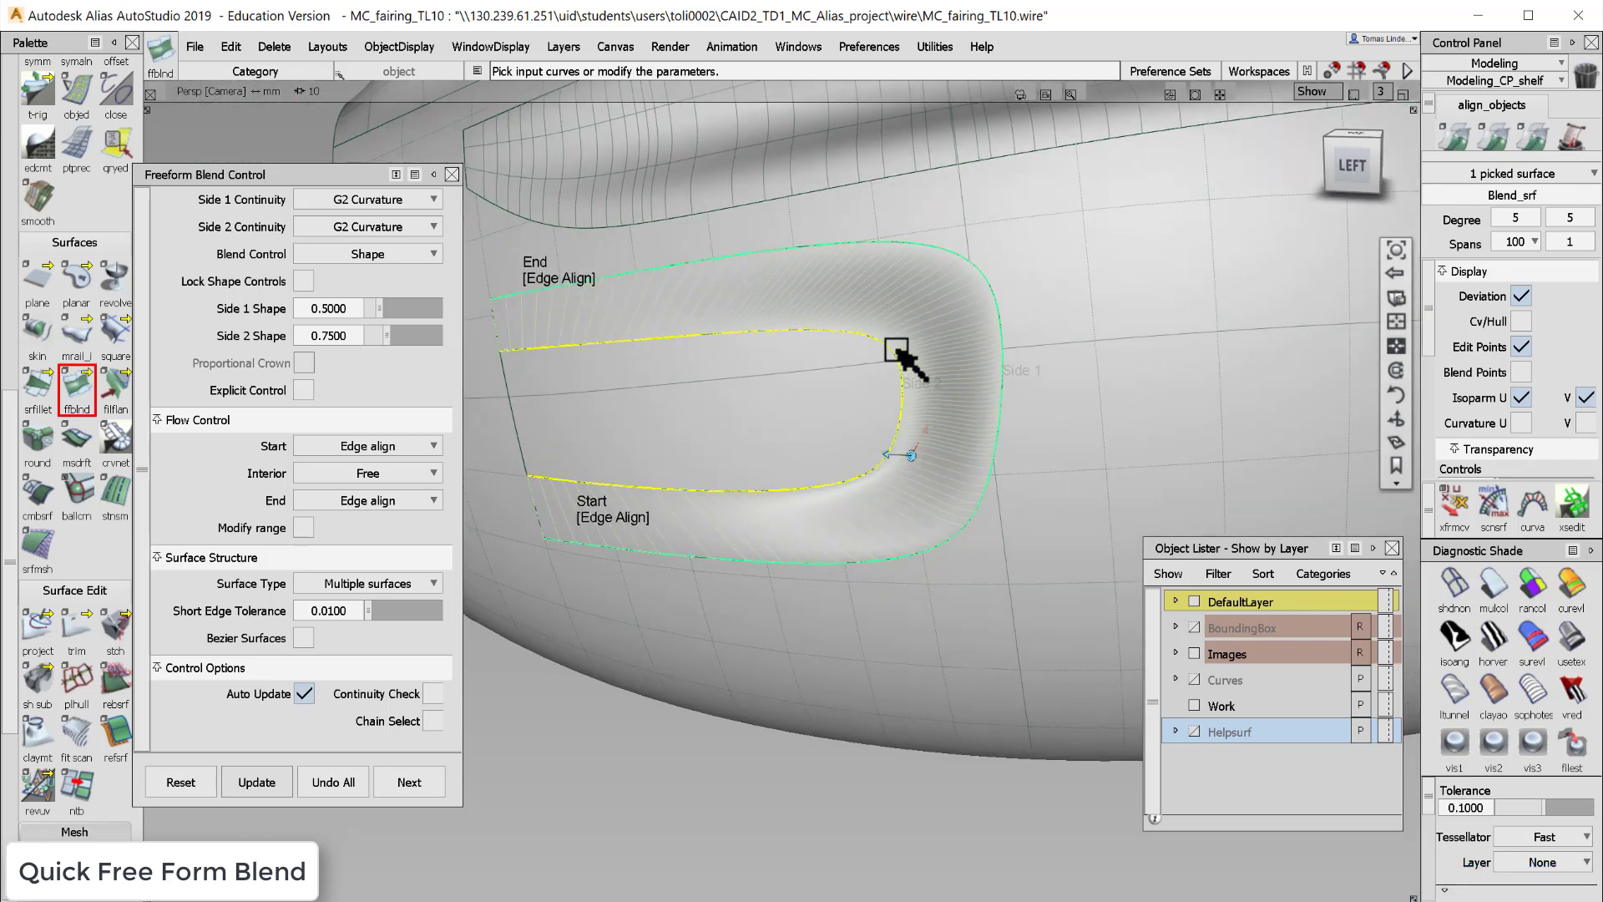
alt+shift+drag(906, 388, 877, 418)
alt+shift+right_drag(952, 426, 904, 455)
alt+shift+drag(905, 455, 865, 444)
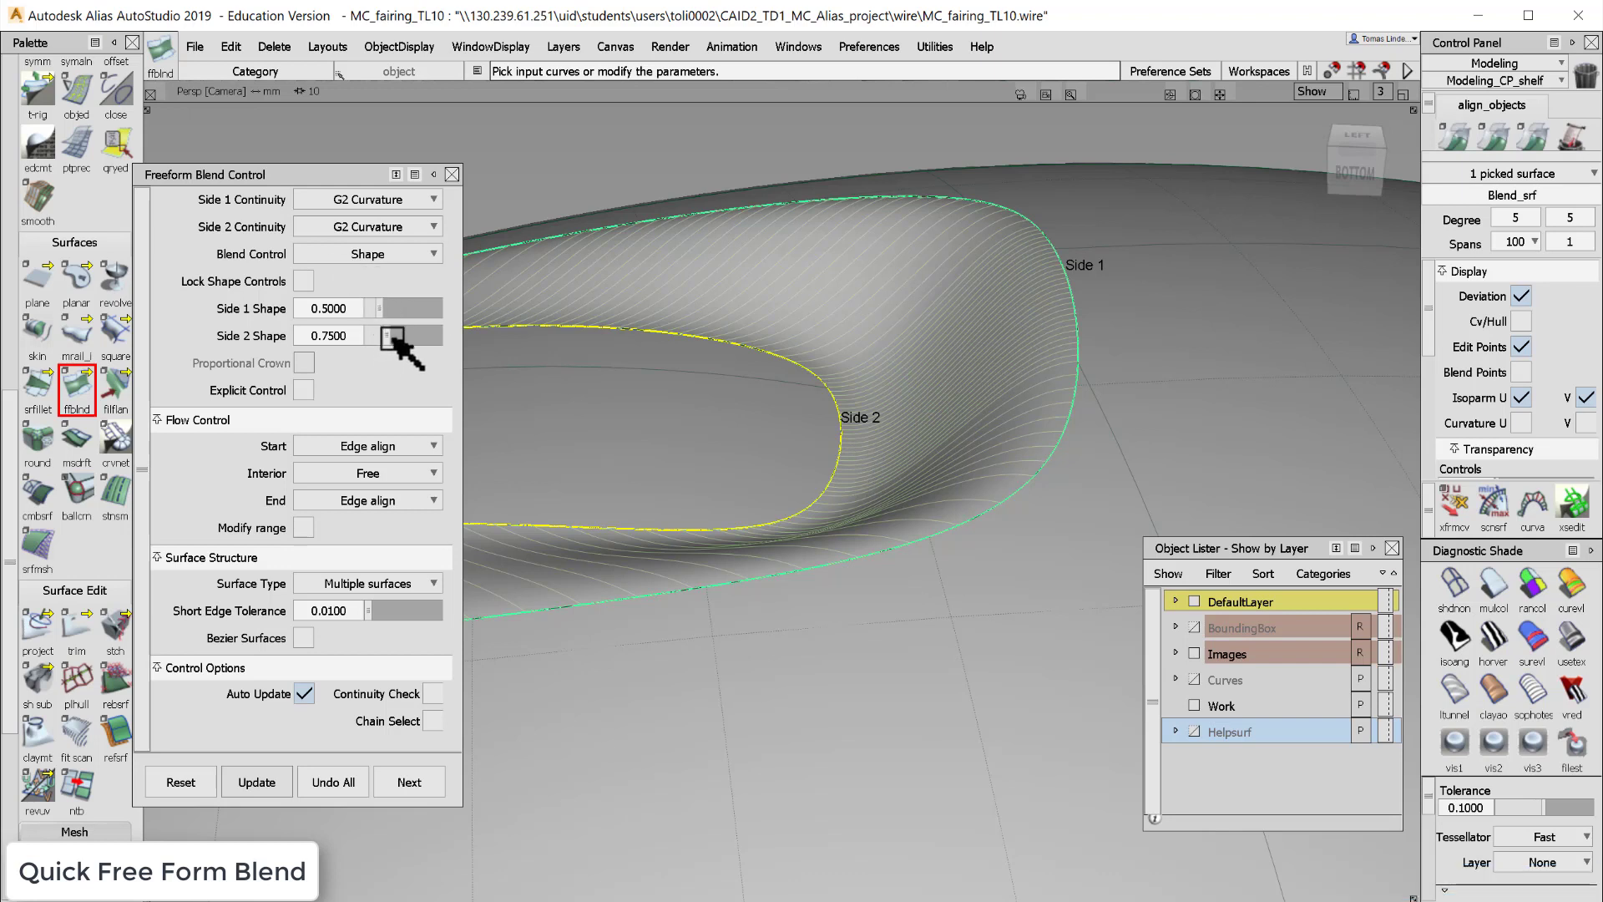
- Set Side 2 Shape to 1.15
drag(392, 335, 423, 334)
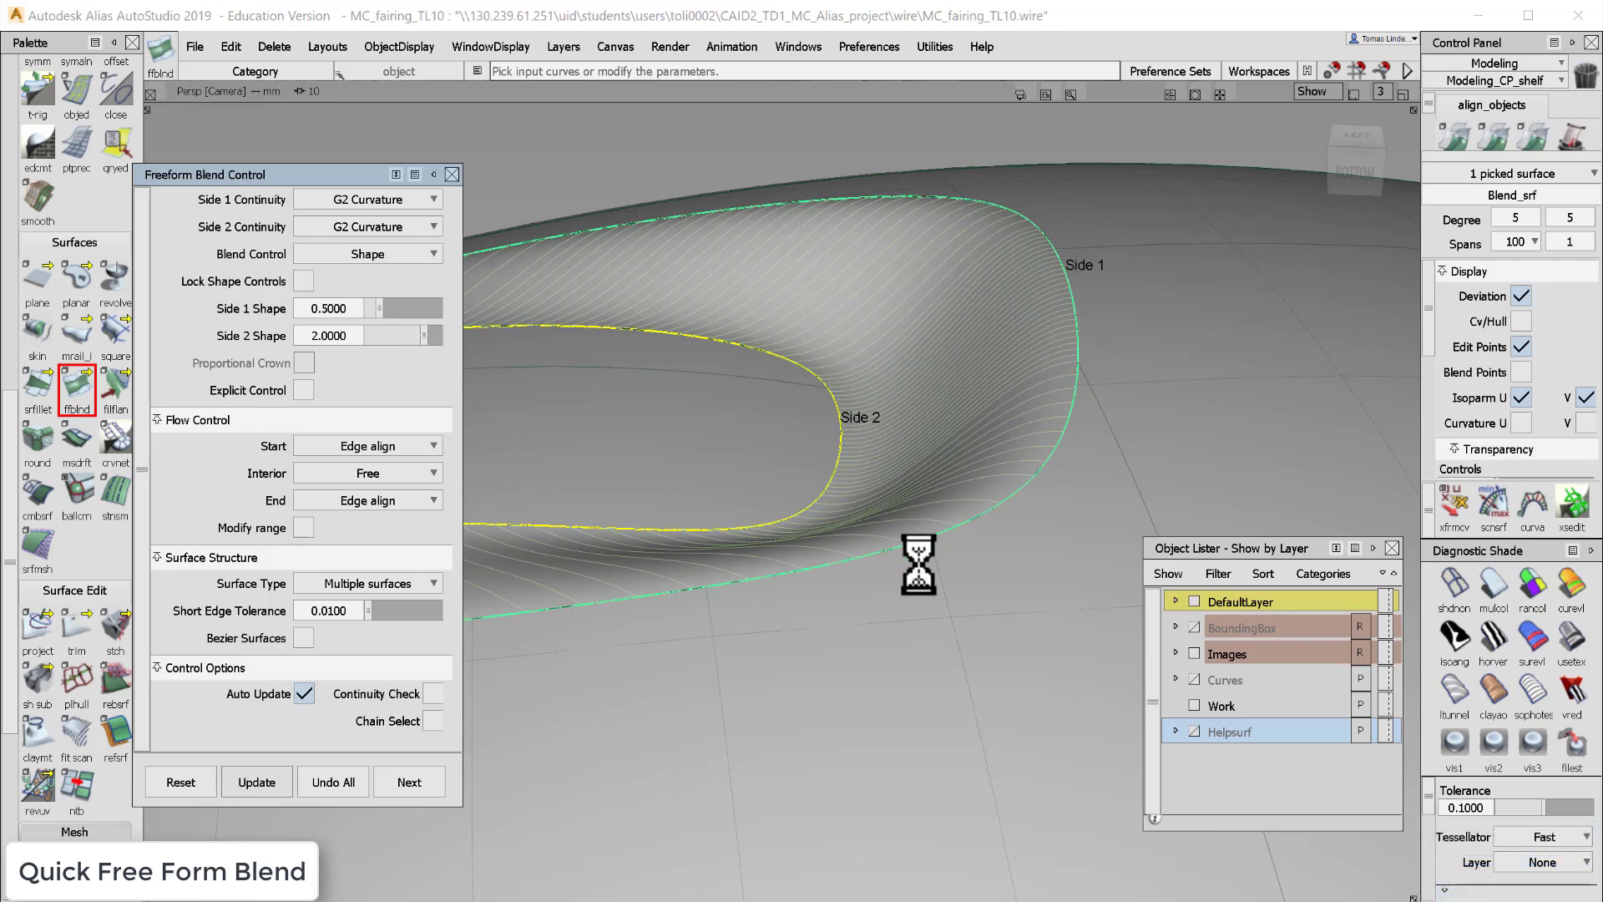
click(1012, 563)
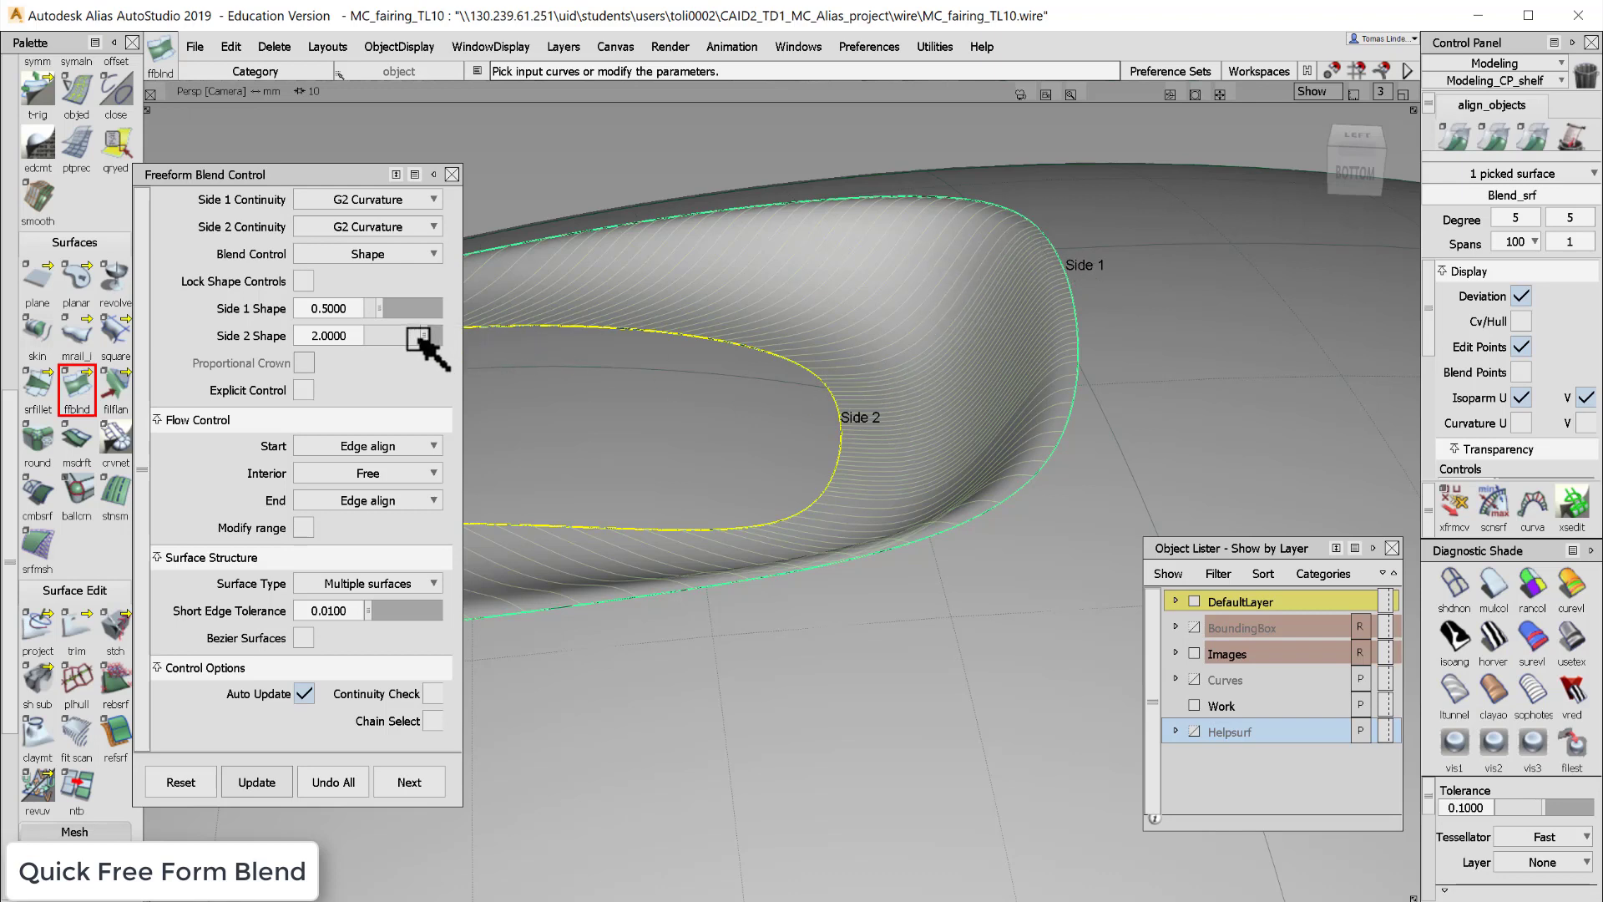
drag(424, 335, 399, 342)
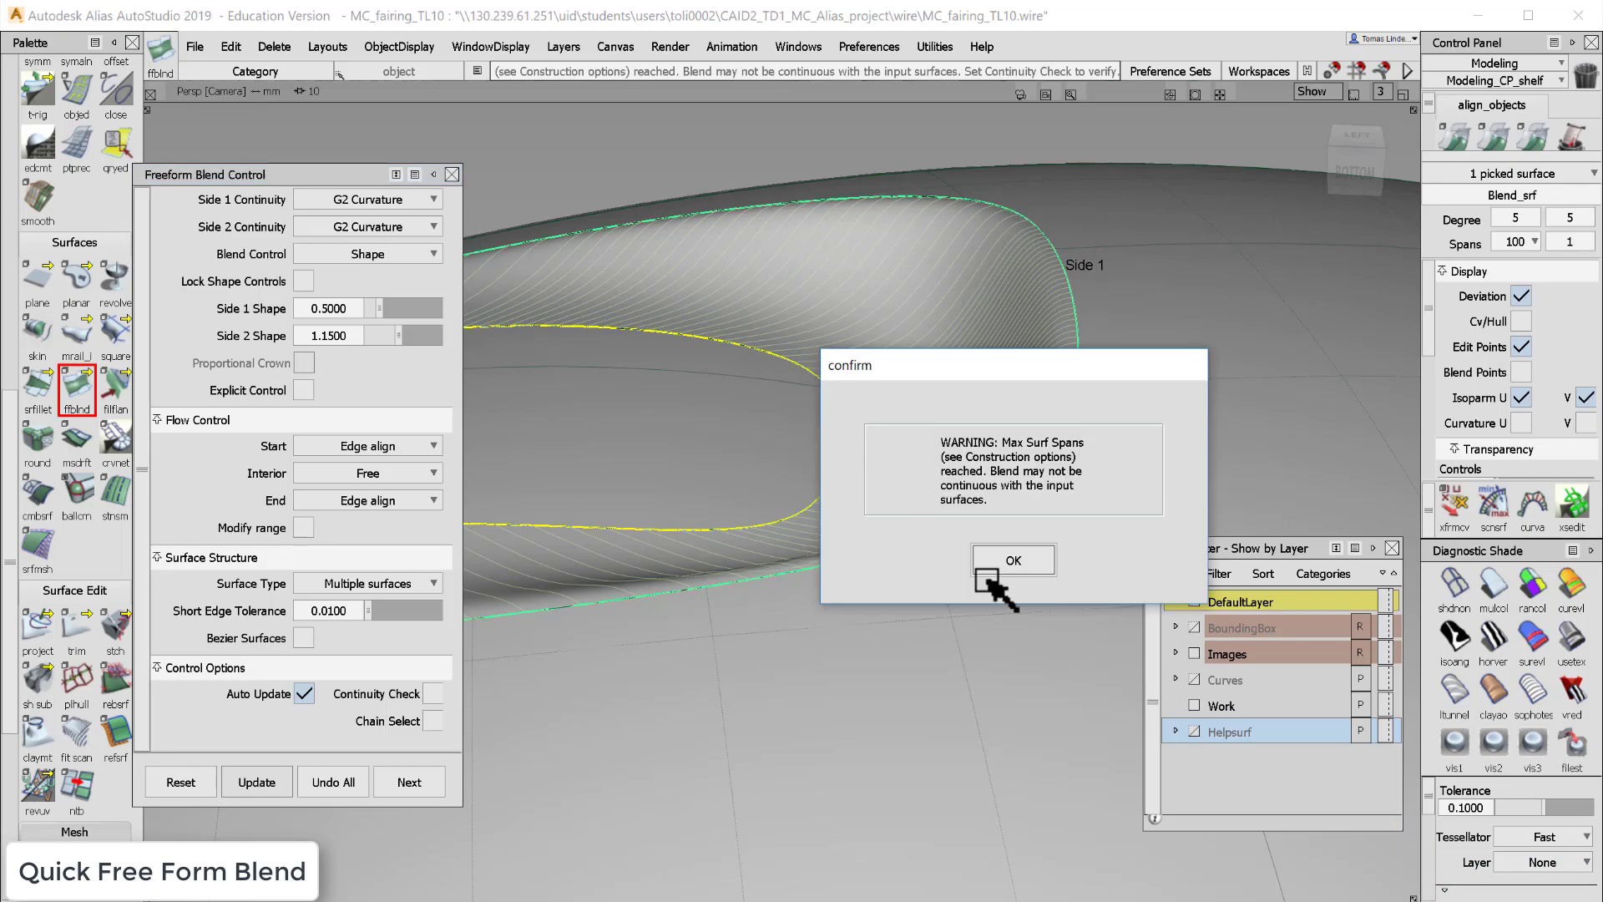
click(1021, 562)
- Switch off diagnostic shading and orbit to view the blend in wireframe
key(alt+shift)
alt+shift+right_drag(967, 538, 919, 534)
alt+shift+drag(651, 390, 819, 477)
alt+shift+middle_drag(820, 478, 923, 476)
ctrl+shift+drag(1058, 666, 1059, 591)
click(1463, 584)
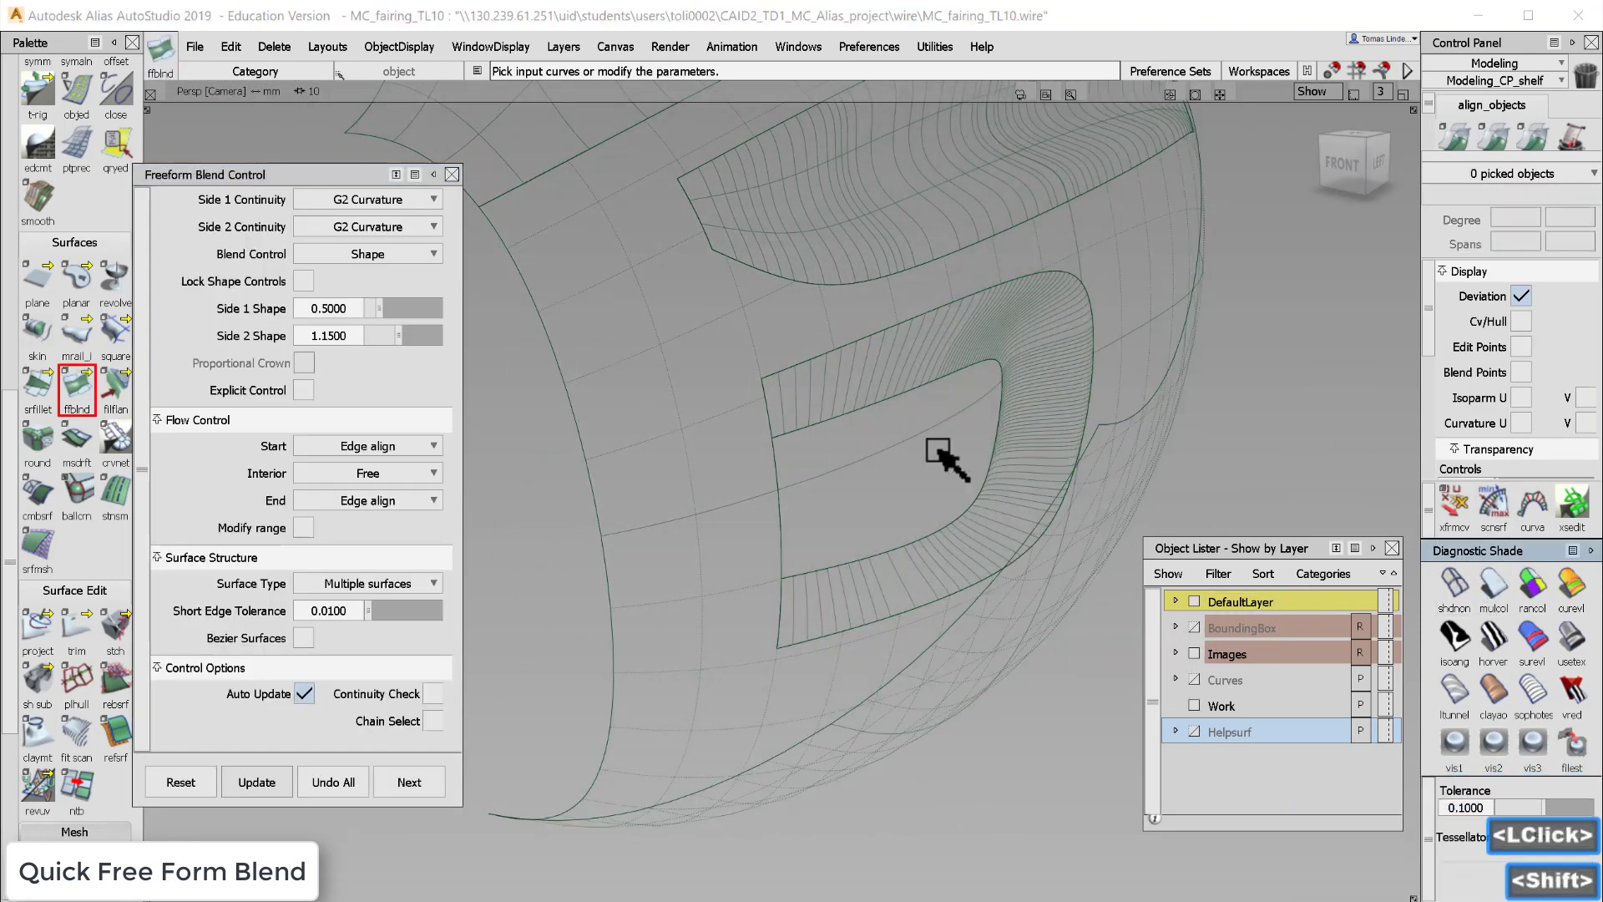
mouse_move(941, 454)
alt+shift+mouse_down()
mouse_move(941, 401)
mouse_move(1169, 551)
alt+shift+mouse_up()
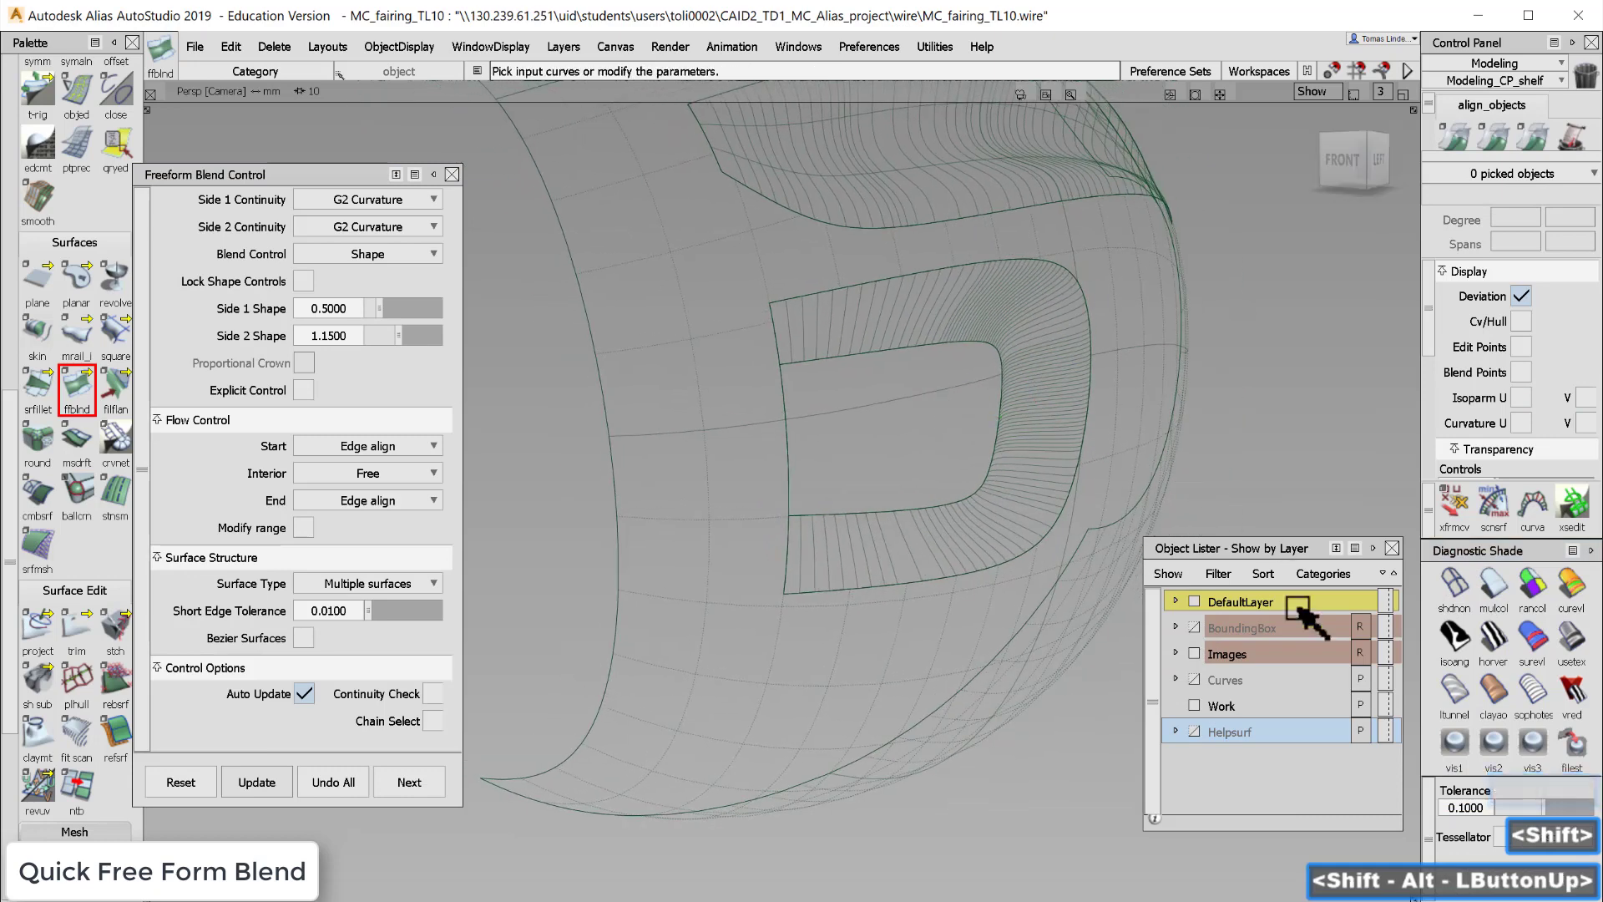
- Show the Curves layer, pick CVs of the inner opening curve and nudge them to reshape it
click(1194, 679)
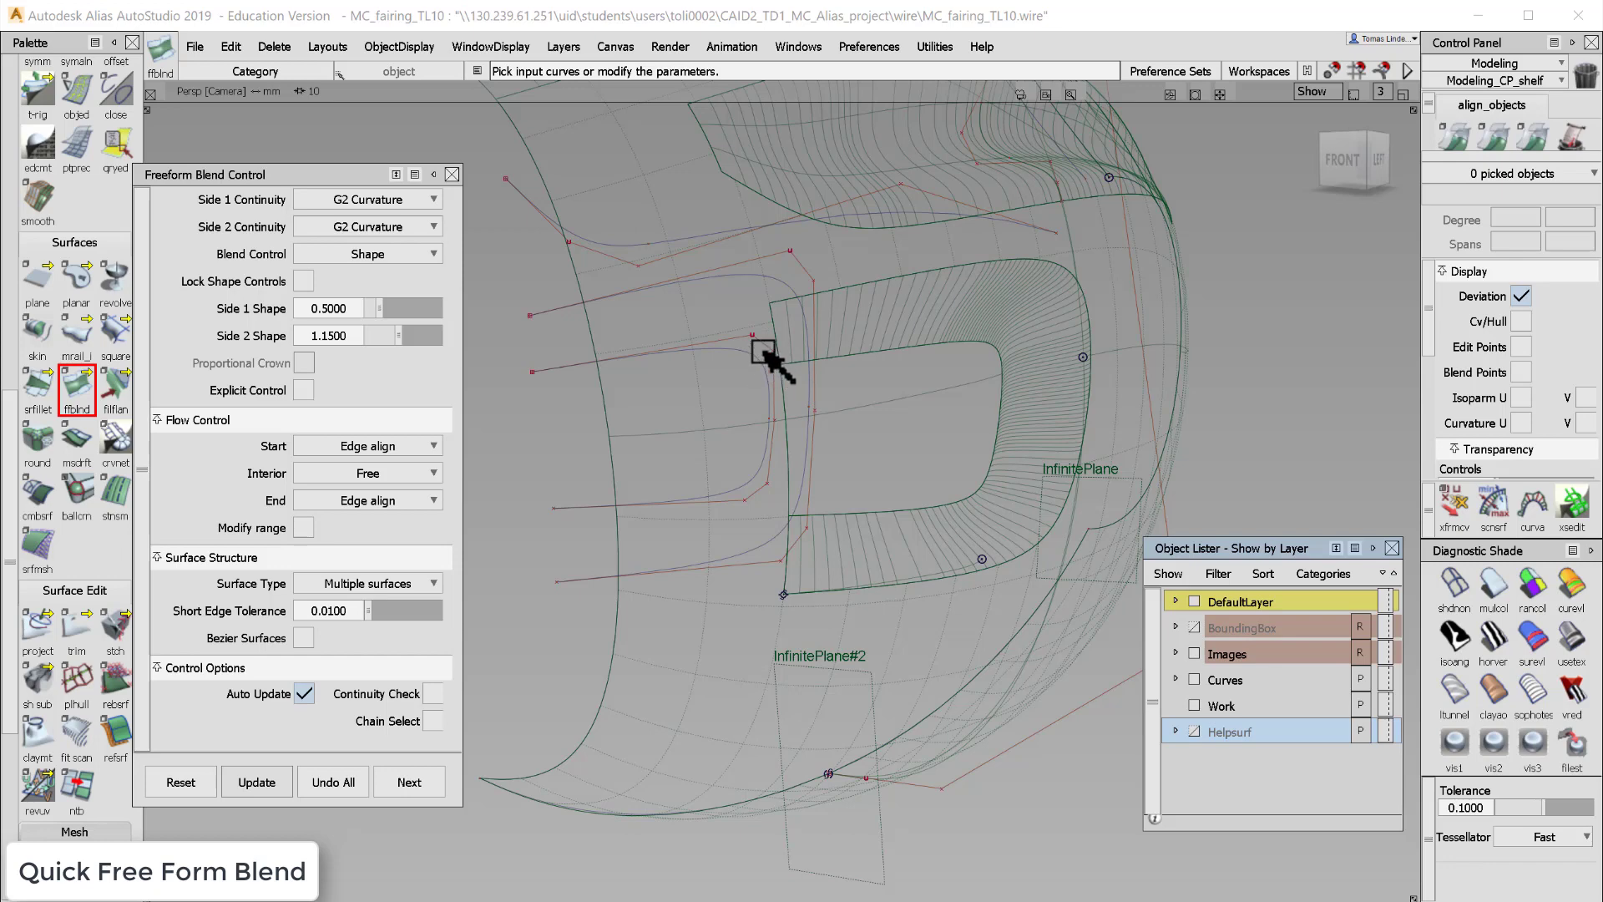
ctrl+shift+drag(735, 431, 735, 431)
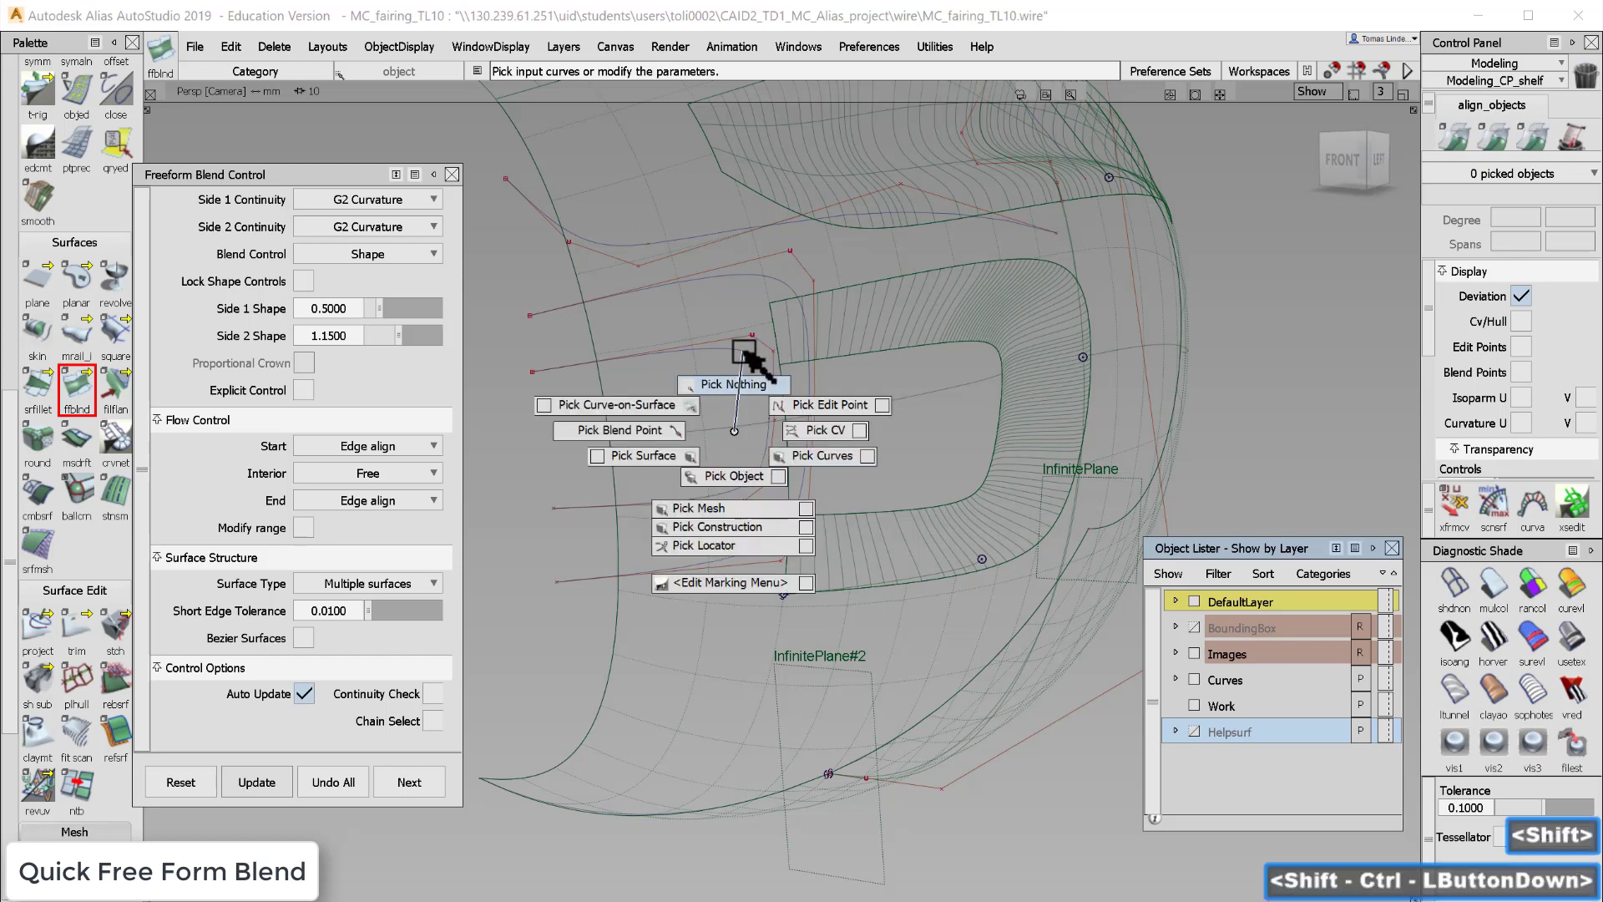
mouse_move(745, 353)
ctrl+shift+mouse_down()
mouse_move(749, 411)
mouse_move(794, 402)
mouse_move(772, 361)
ctrl+shift+mouse_up()
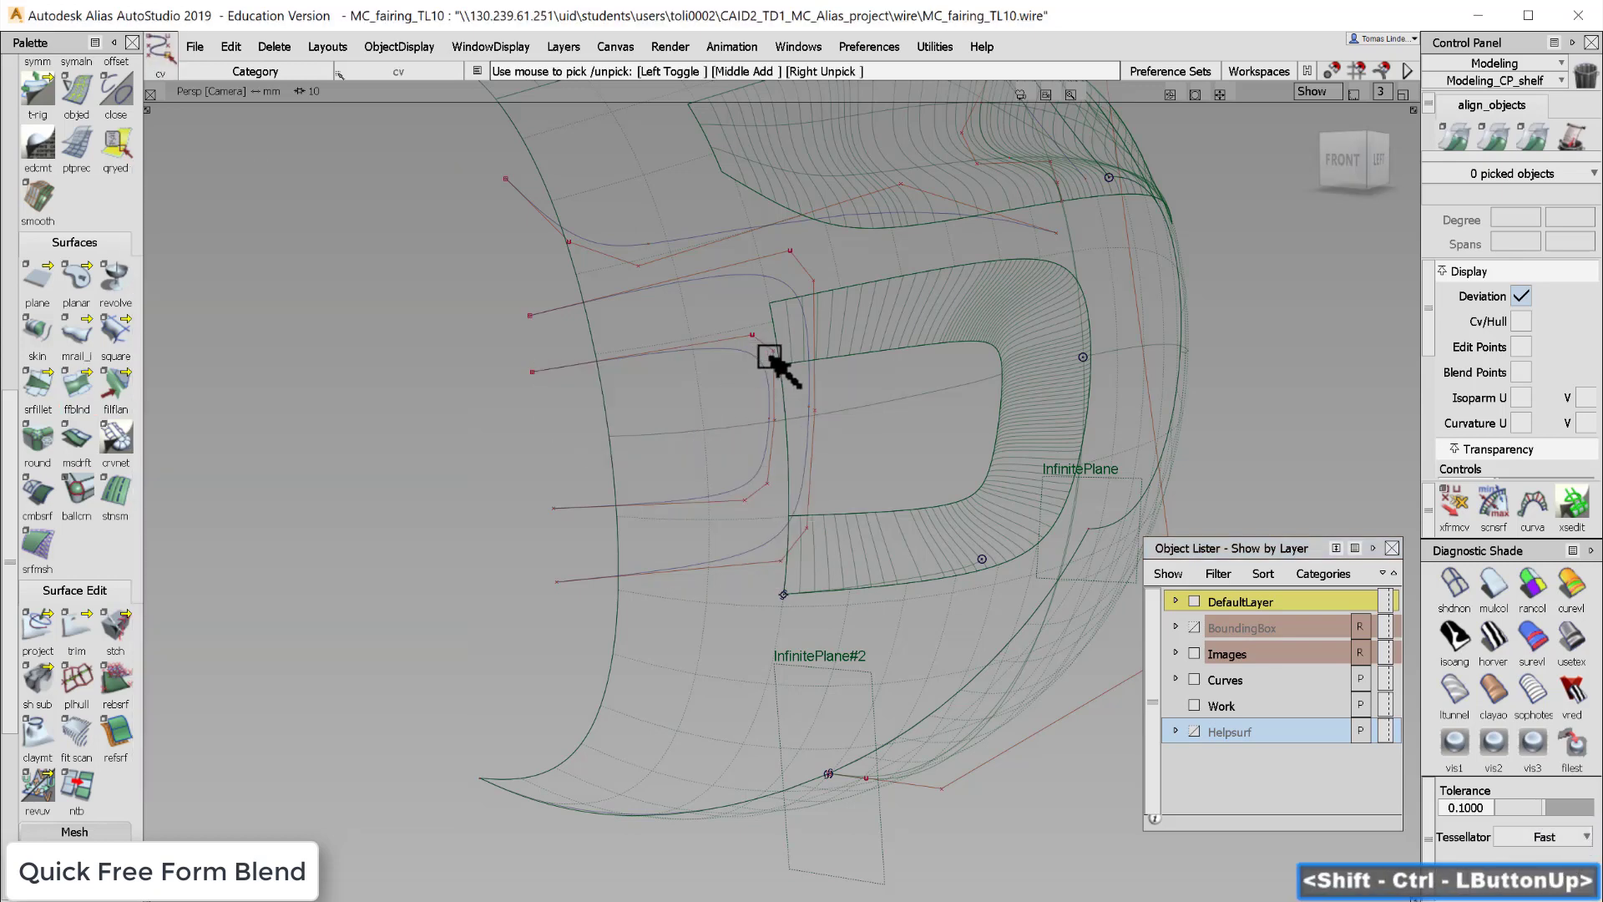
click(777, 358)
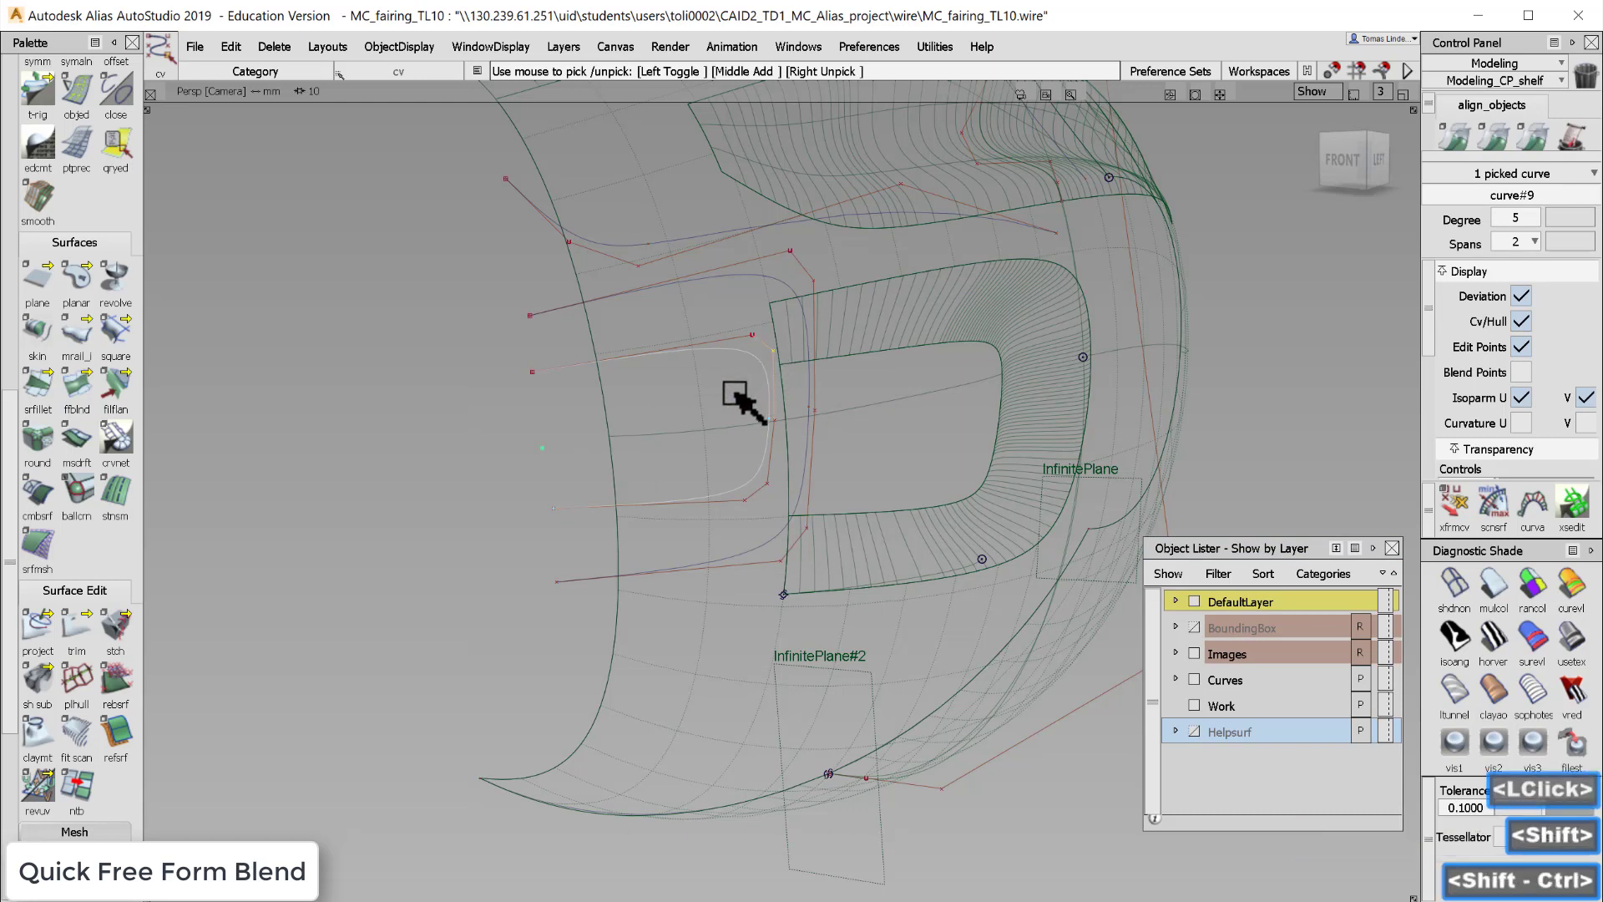
ctrl+shift+middle_drag(734, 391, 736, 370)
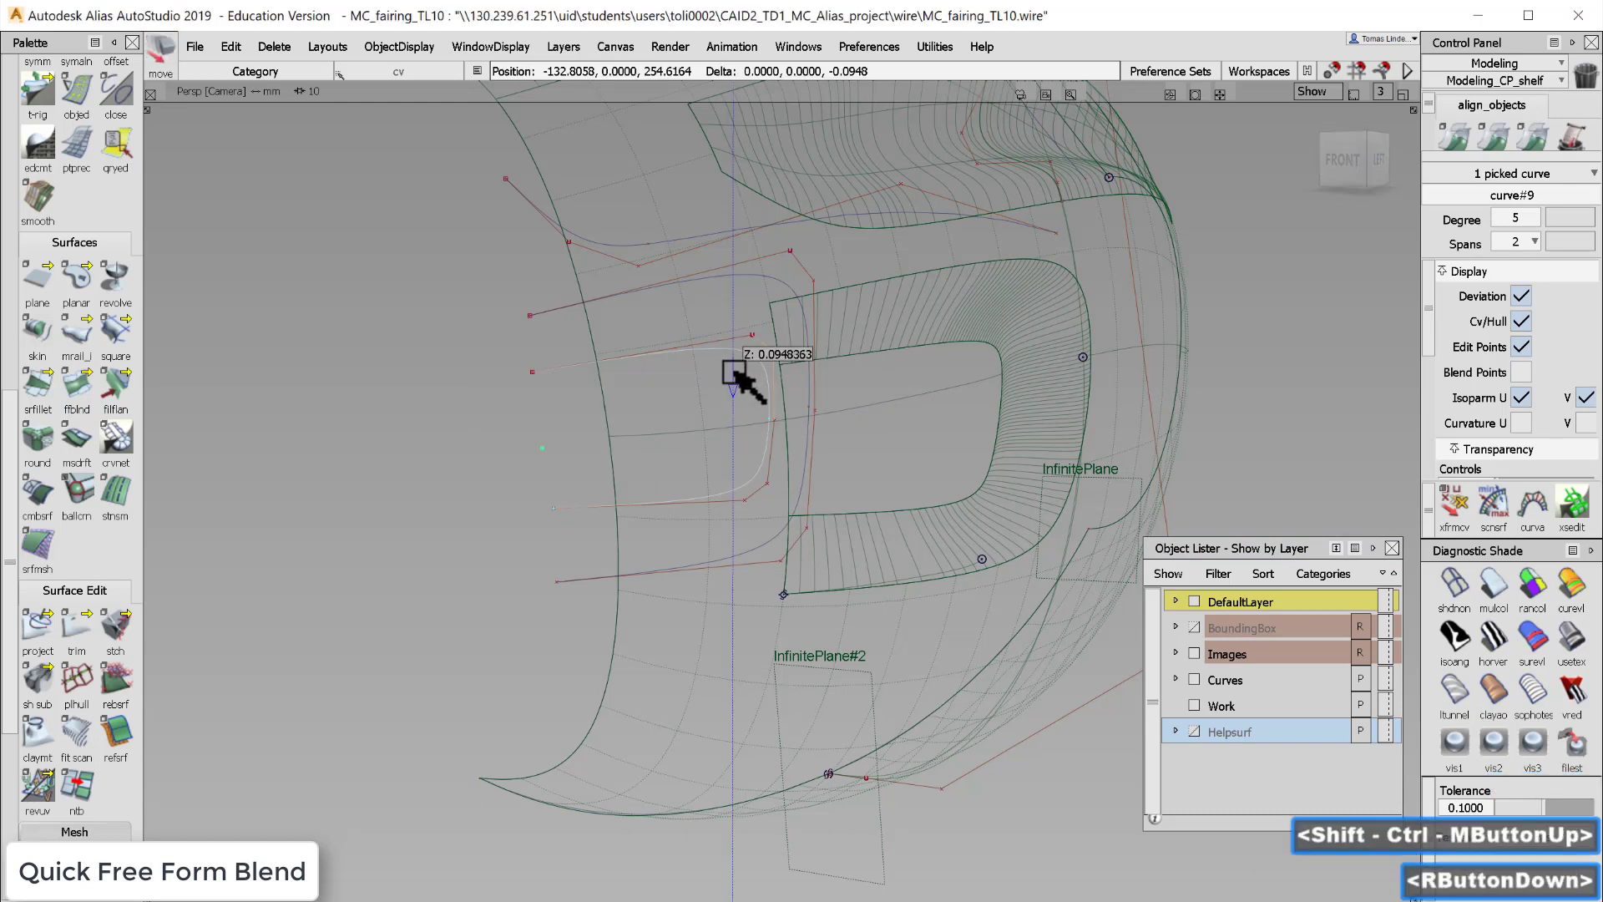
right_drag(735, 374, 755, 426)
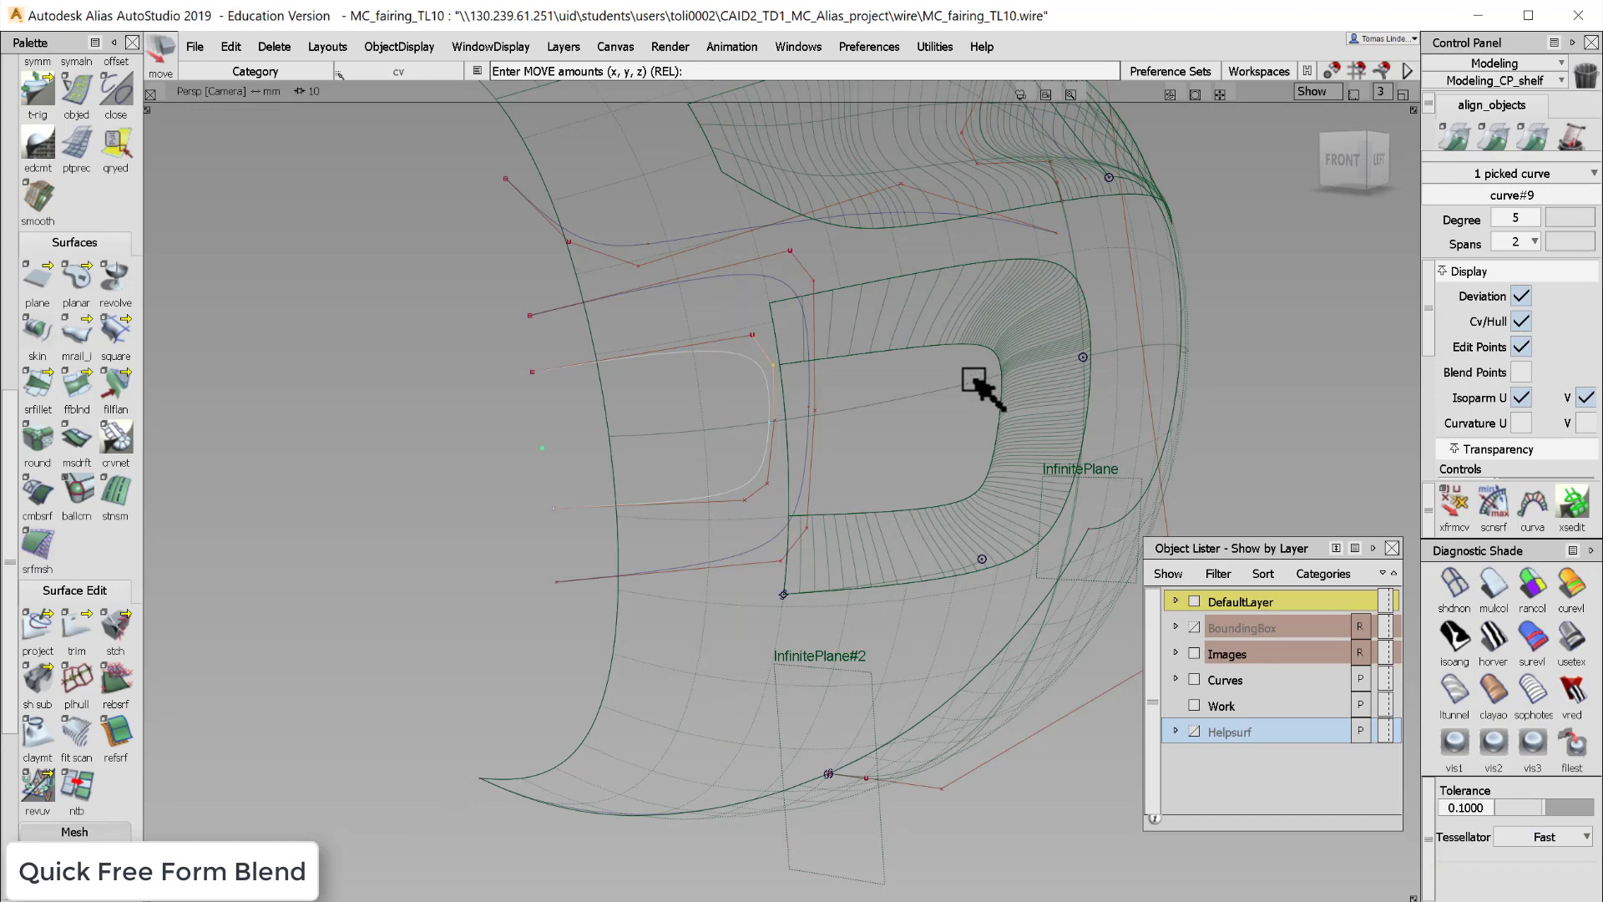
click(752, 335)
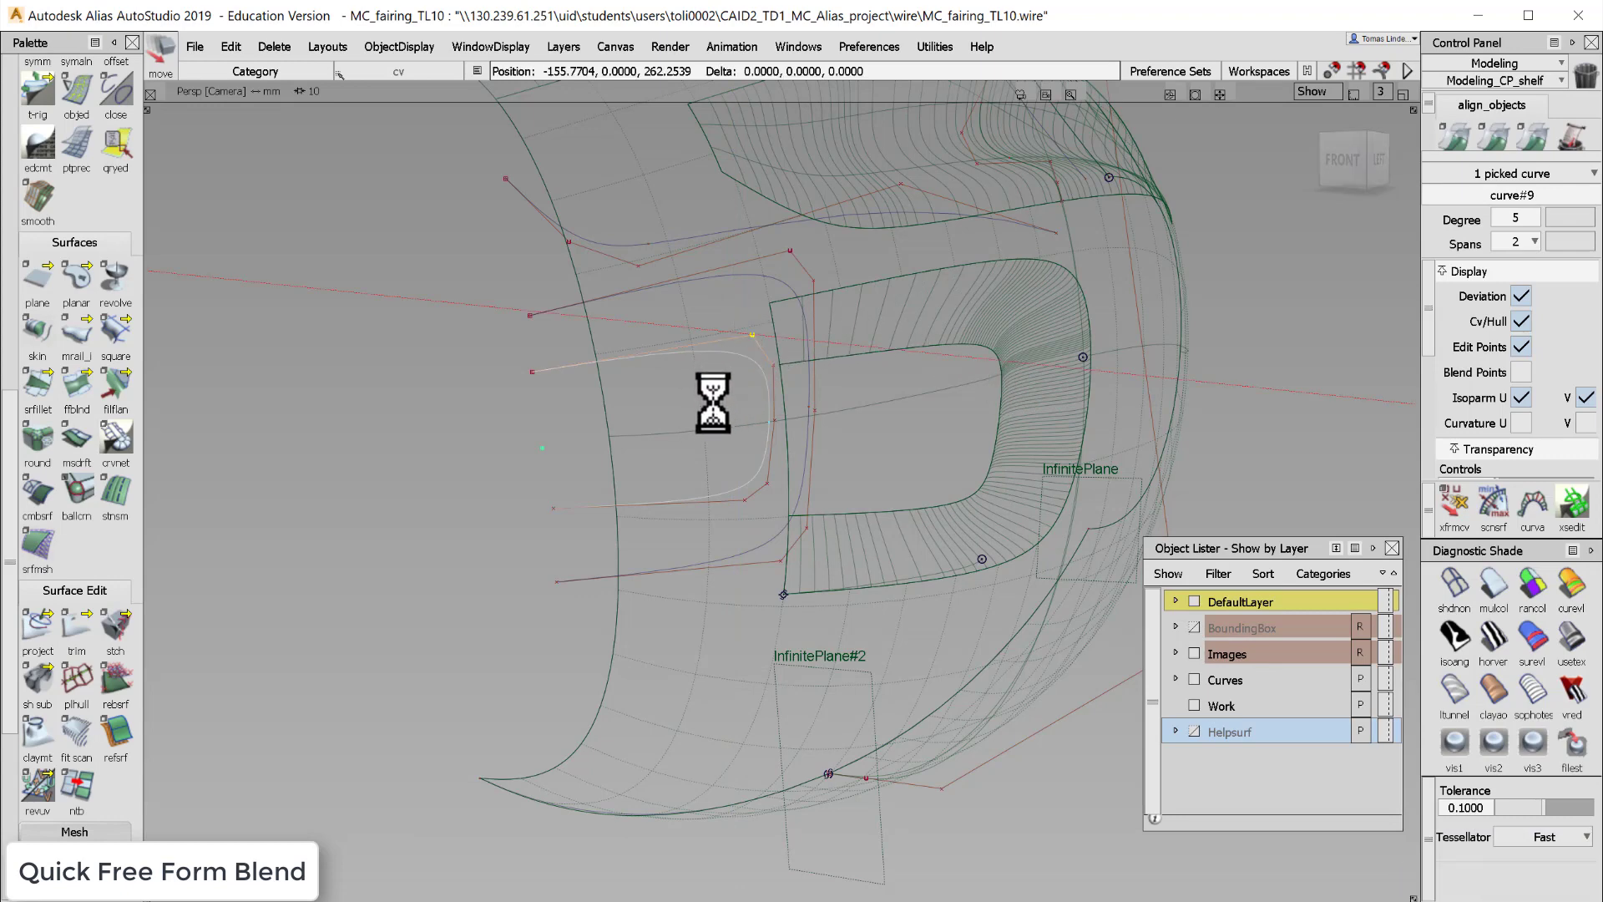
drag(729, 397, 701, 408)
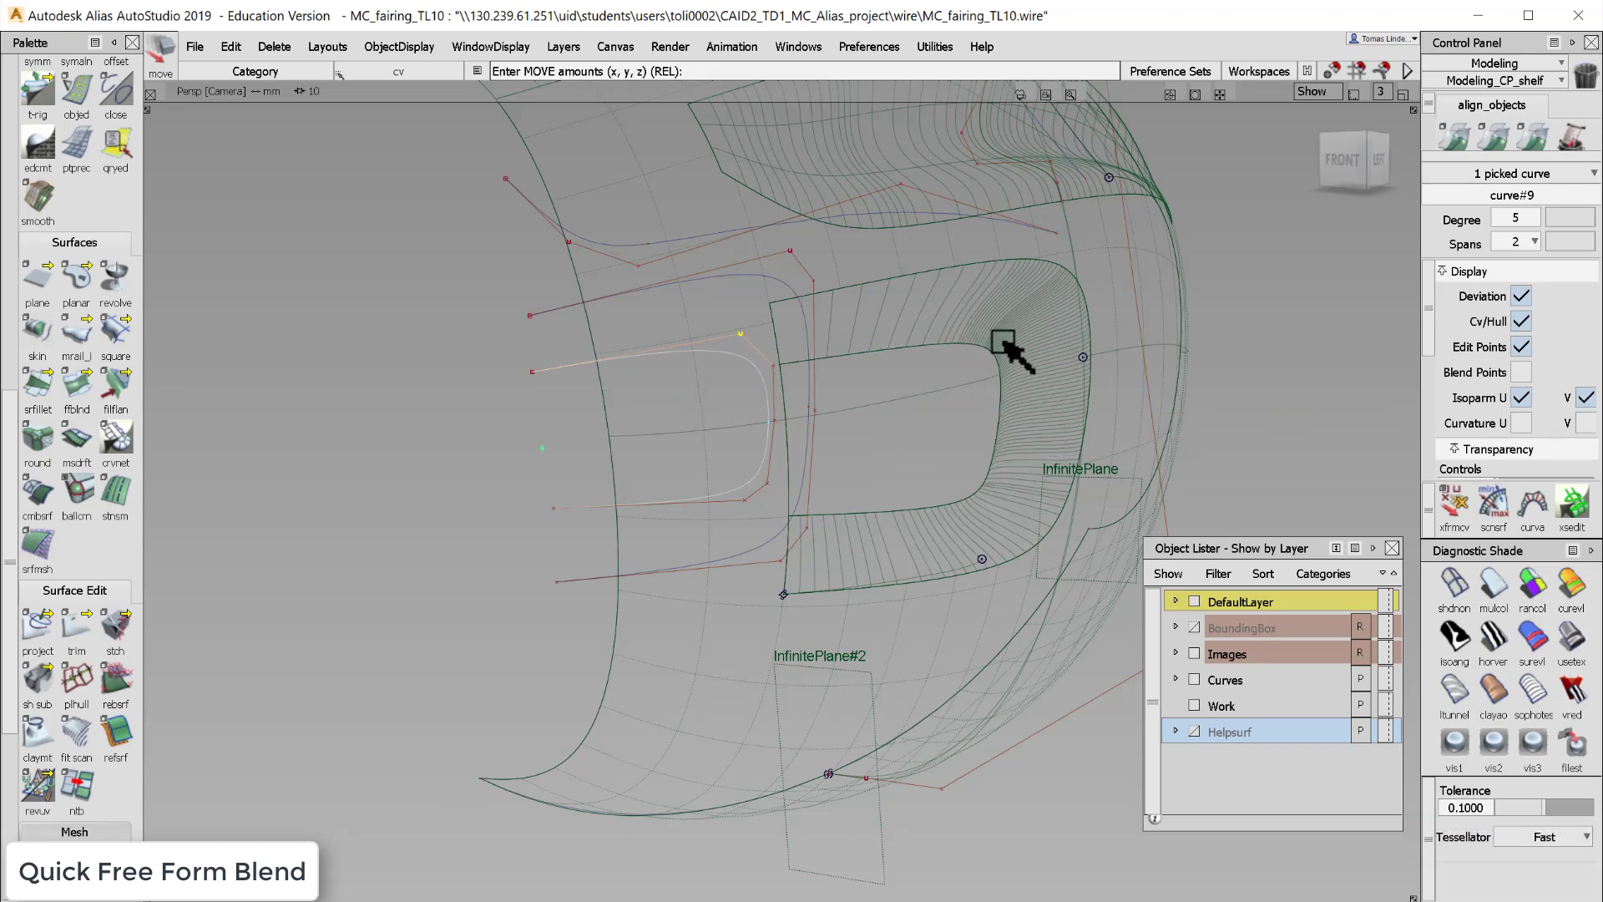
- Orbit around the reshaped blend, then hide the Curves layer and clear the selection
alt+shift+drag(913, 448, 957, 293)
alt+shift+right_drag(959, 317, 1094, 447)
alt+shift+drag(973, 415, 1032, 418)
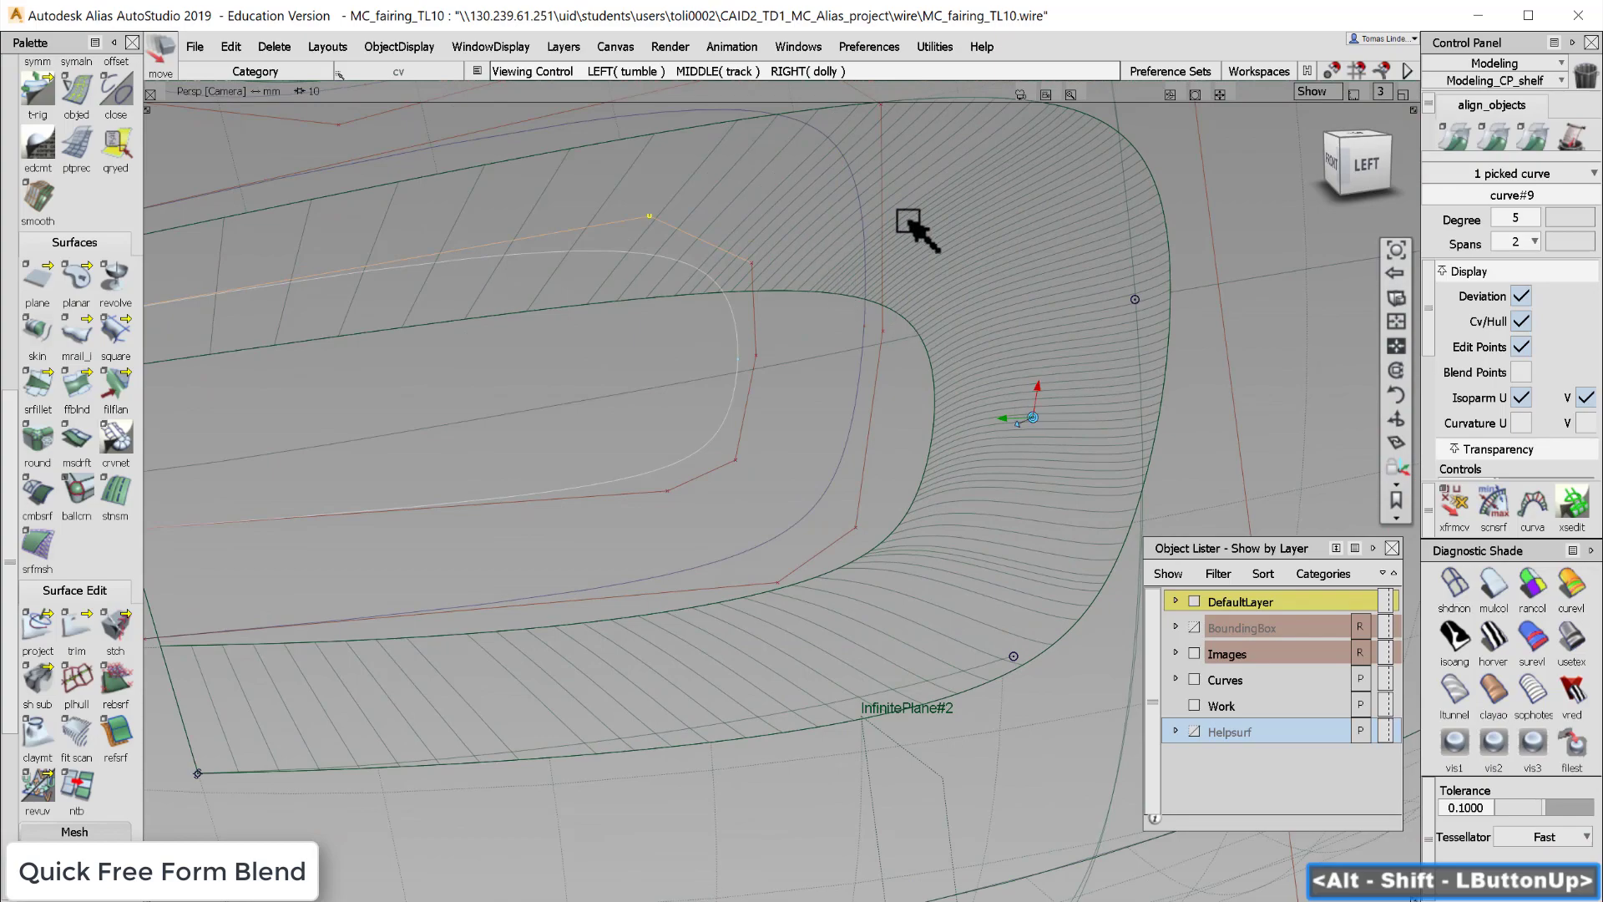
alt+shift+drag(1110, 376, 998, 163)
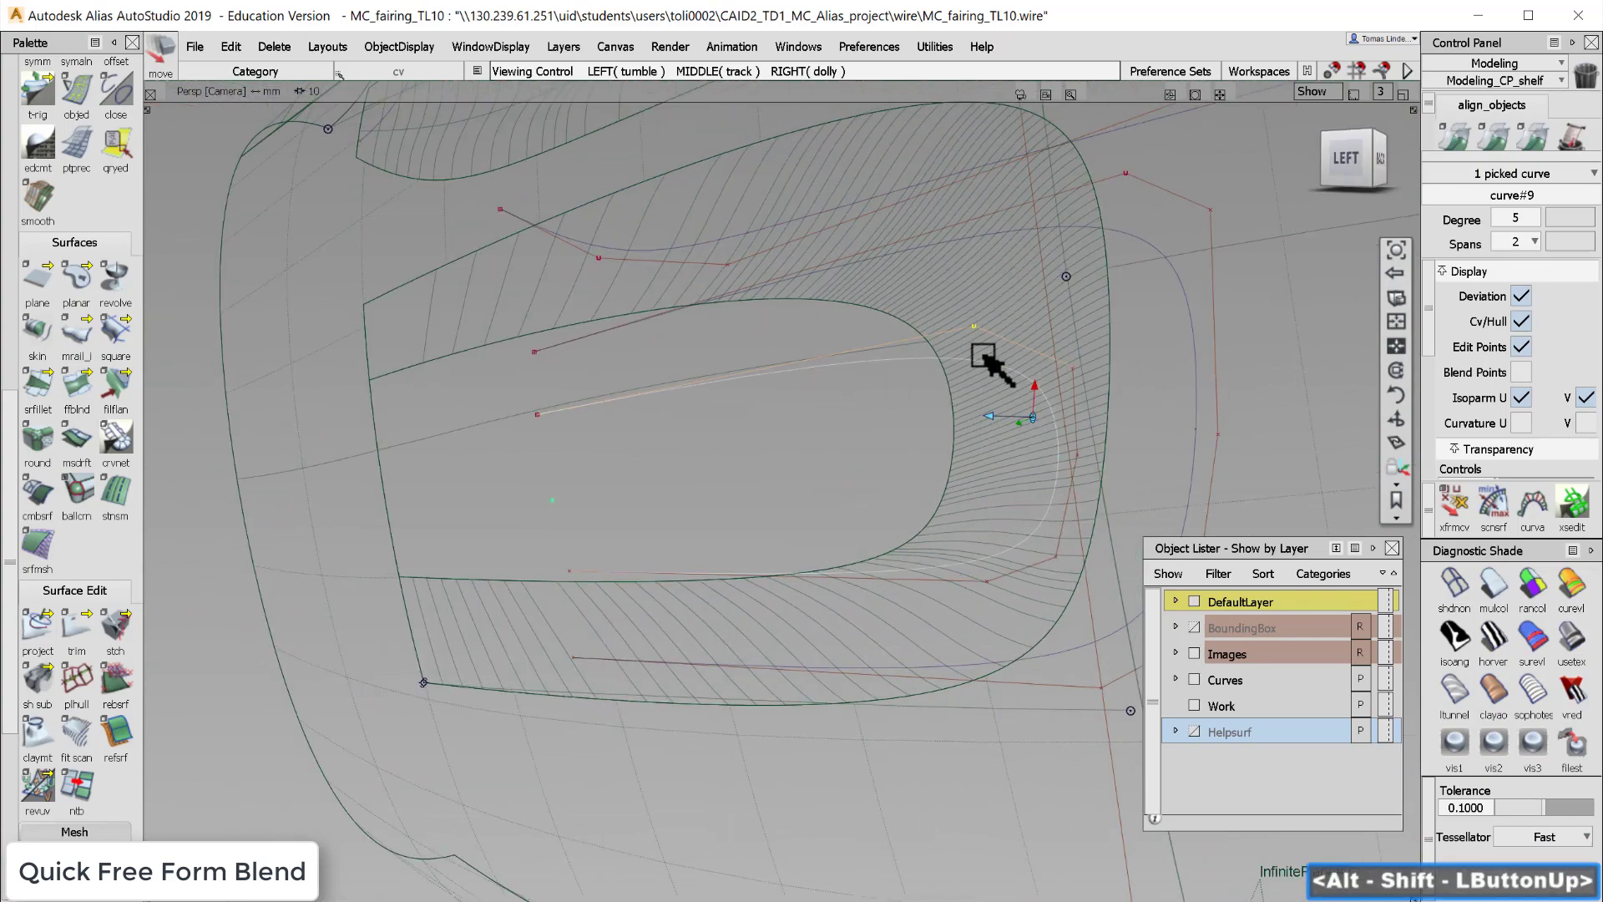
alt+shift+drag(985, 357, 942, 543)
alt+shift+right_drag(941, 543, 930, 566)
alt+shift+drag(930, 565, 872, 516)
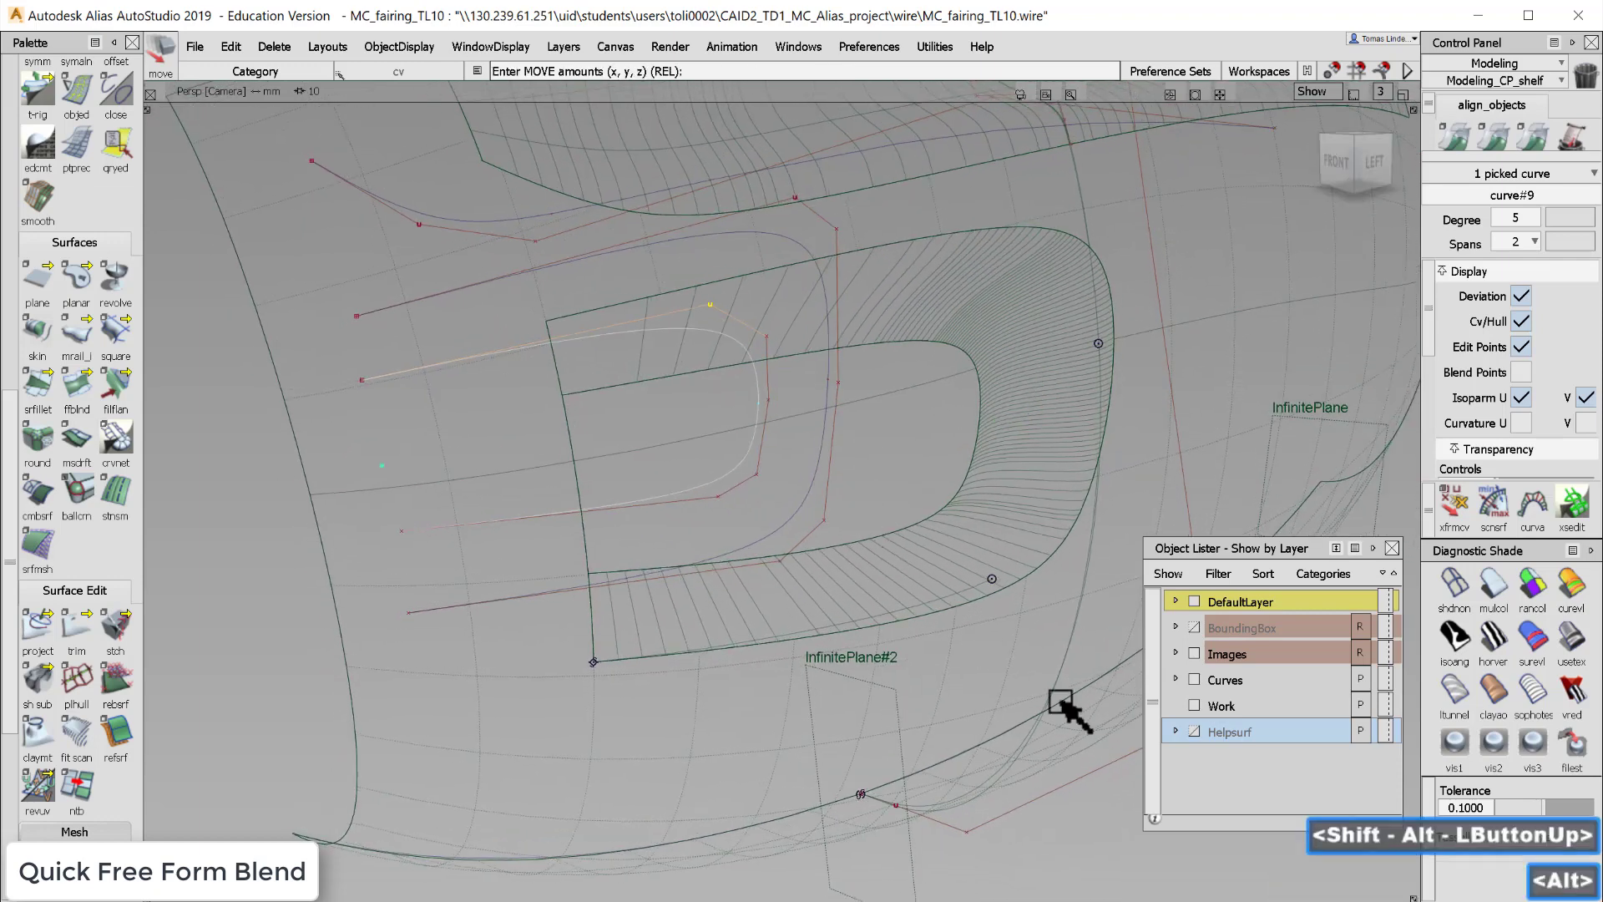
click(1195, 679)
ctrl+shift+drag(966, 639, 966, 608)
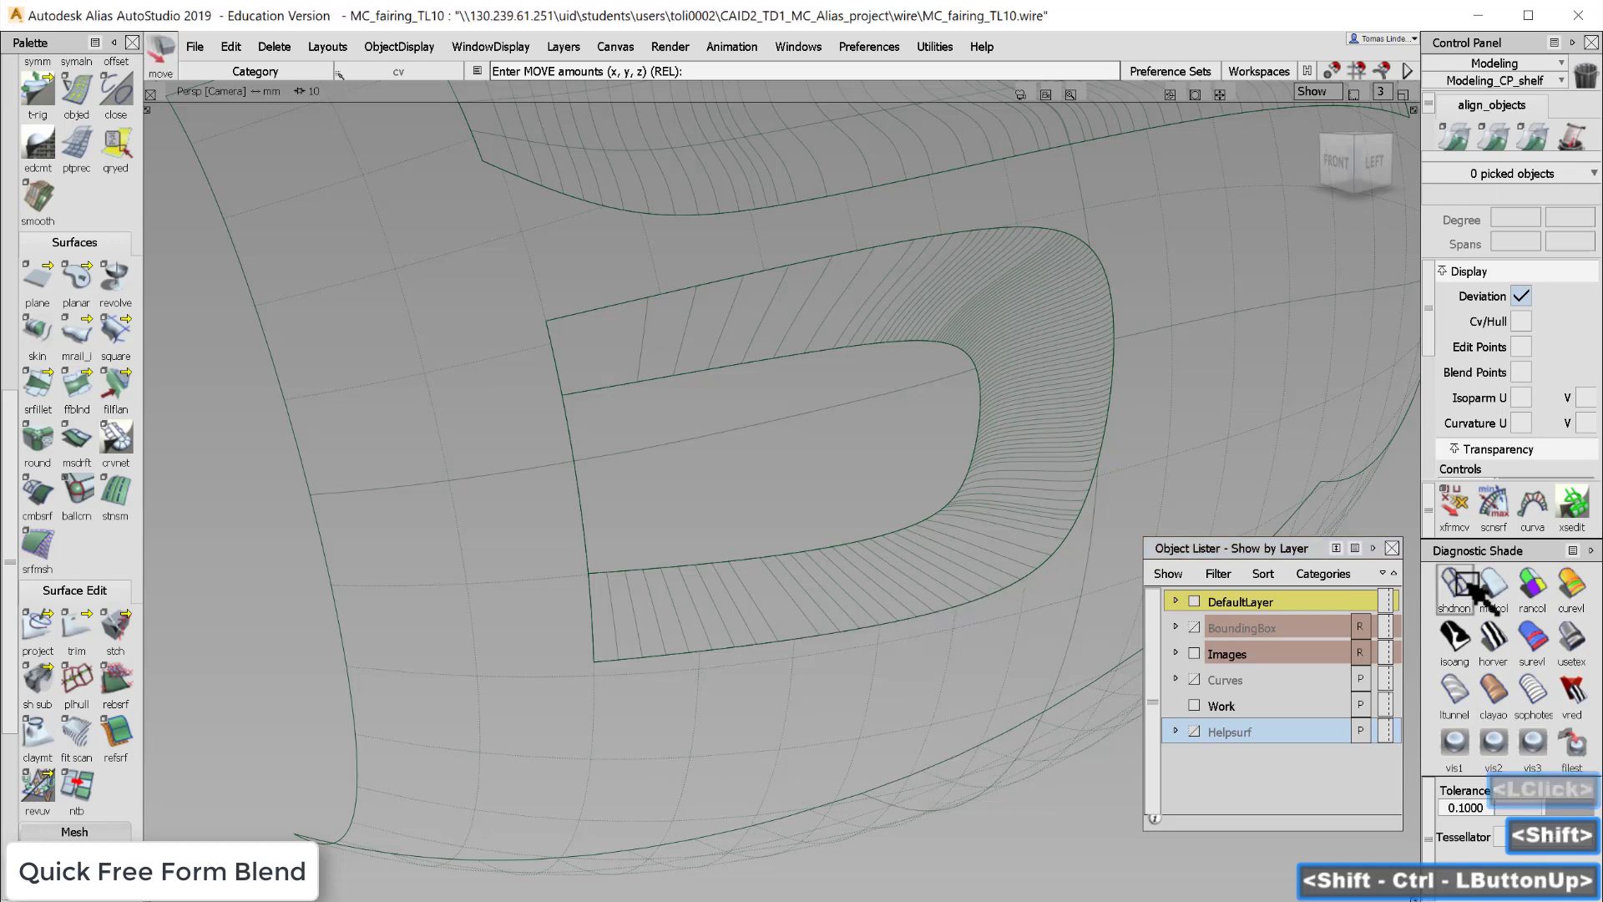
- Turn on horizontal zebra diagnostic shading and set tessellation to Accurate with a tolerance of 0.001
click(1493, 639)
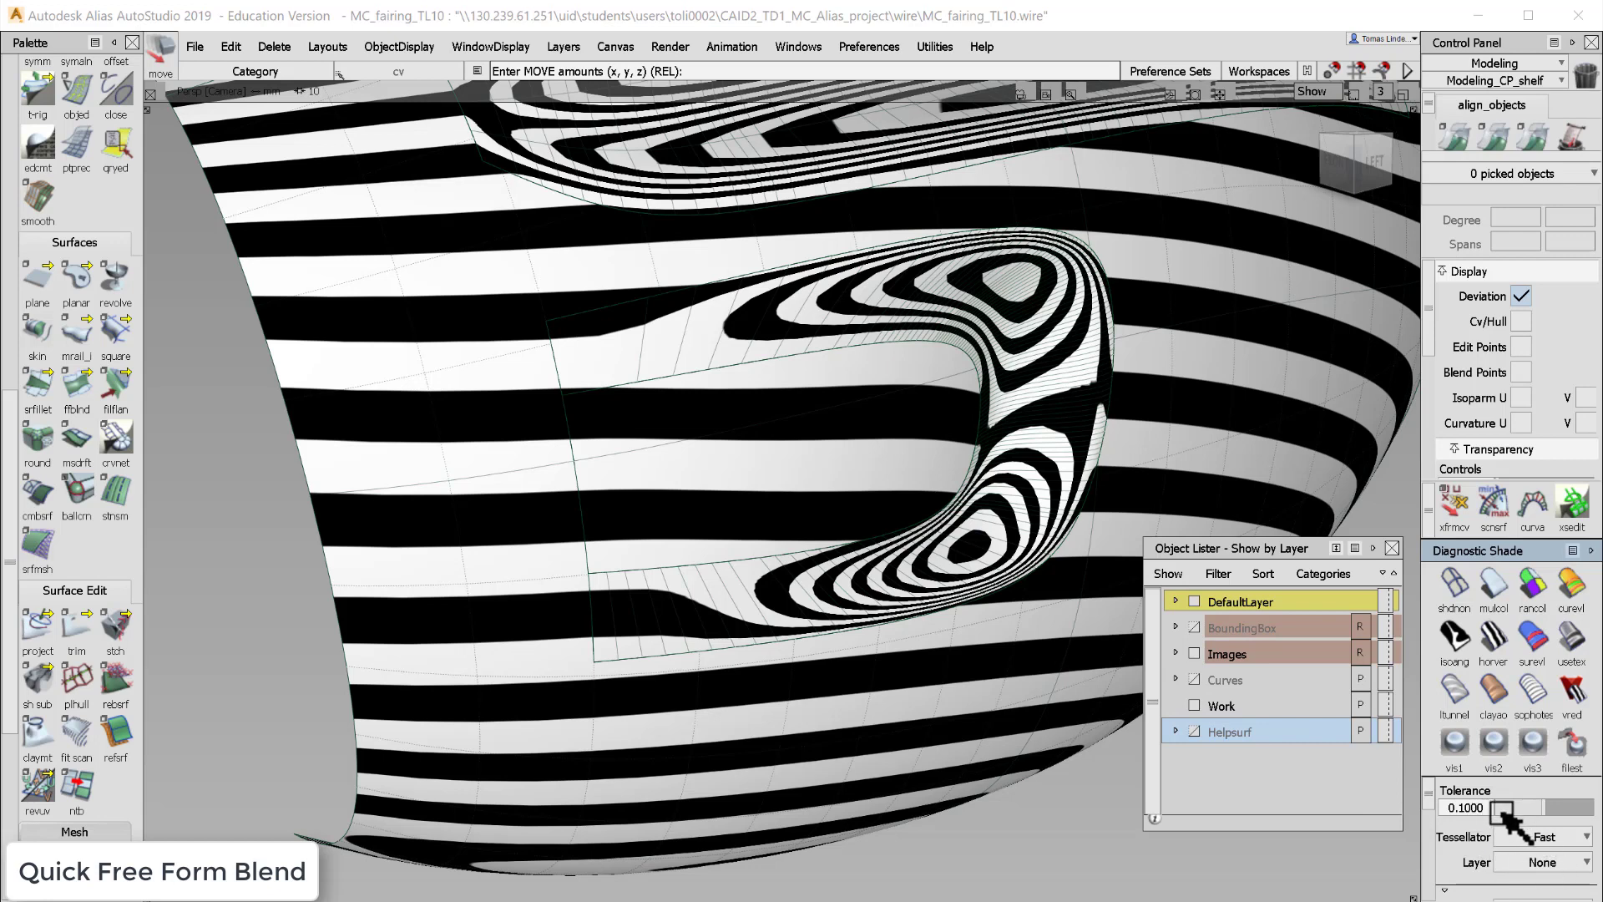
click(1539, 838)
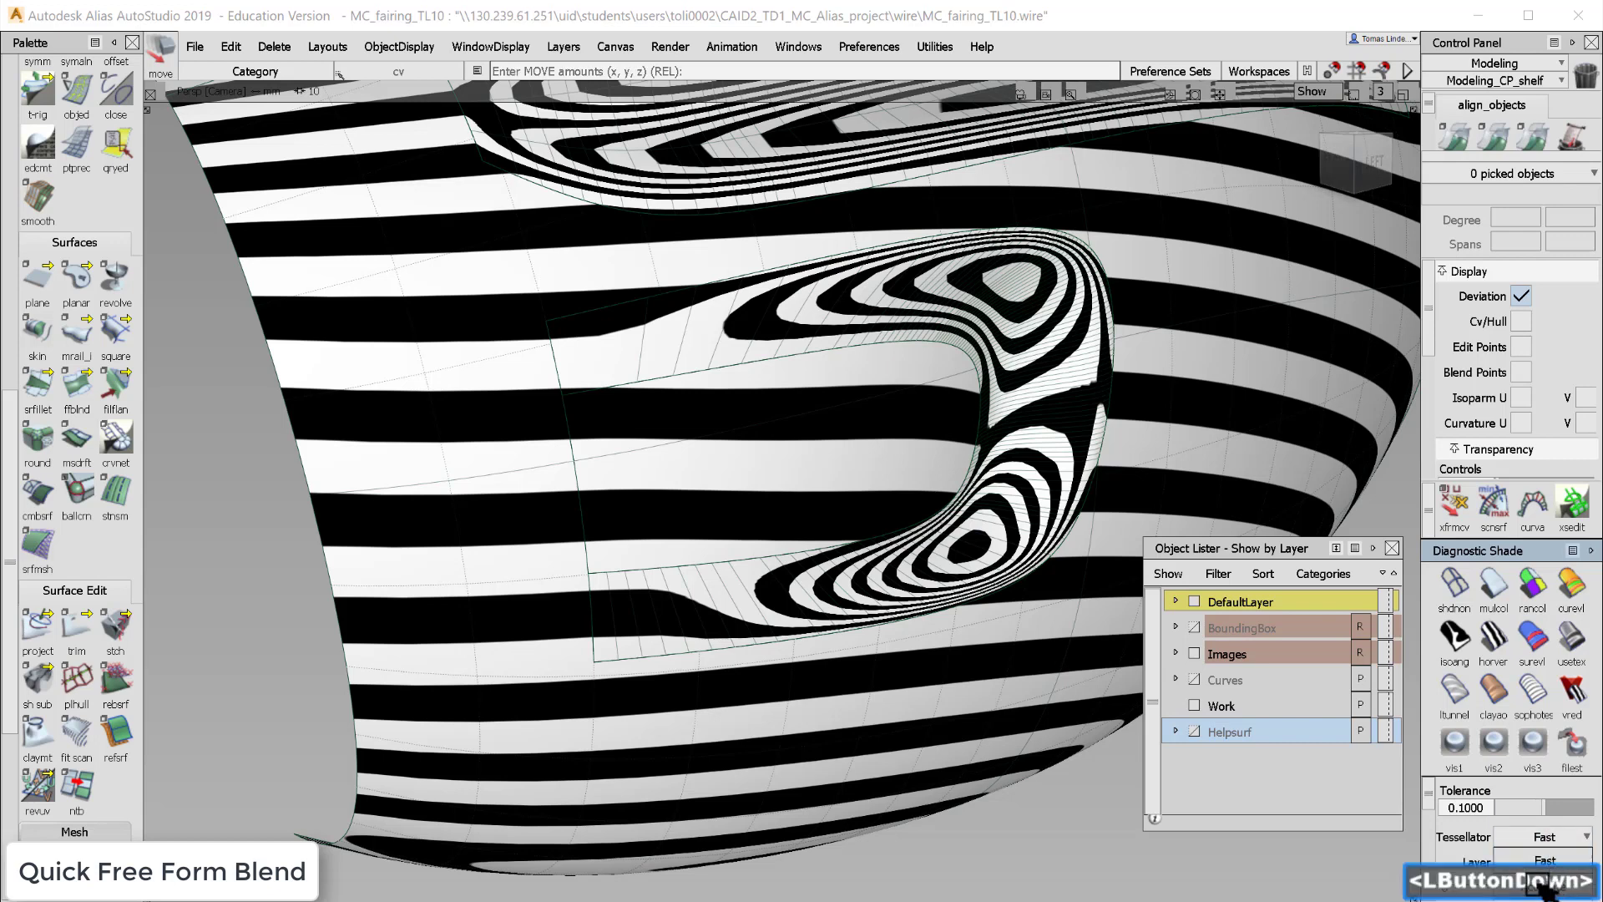
click(1543, 872)
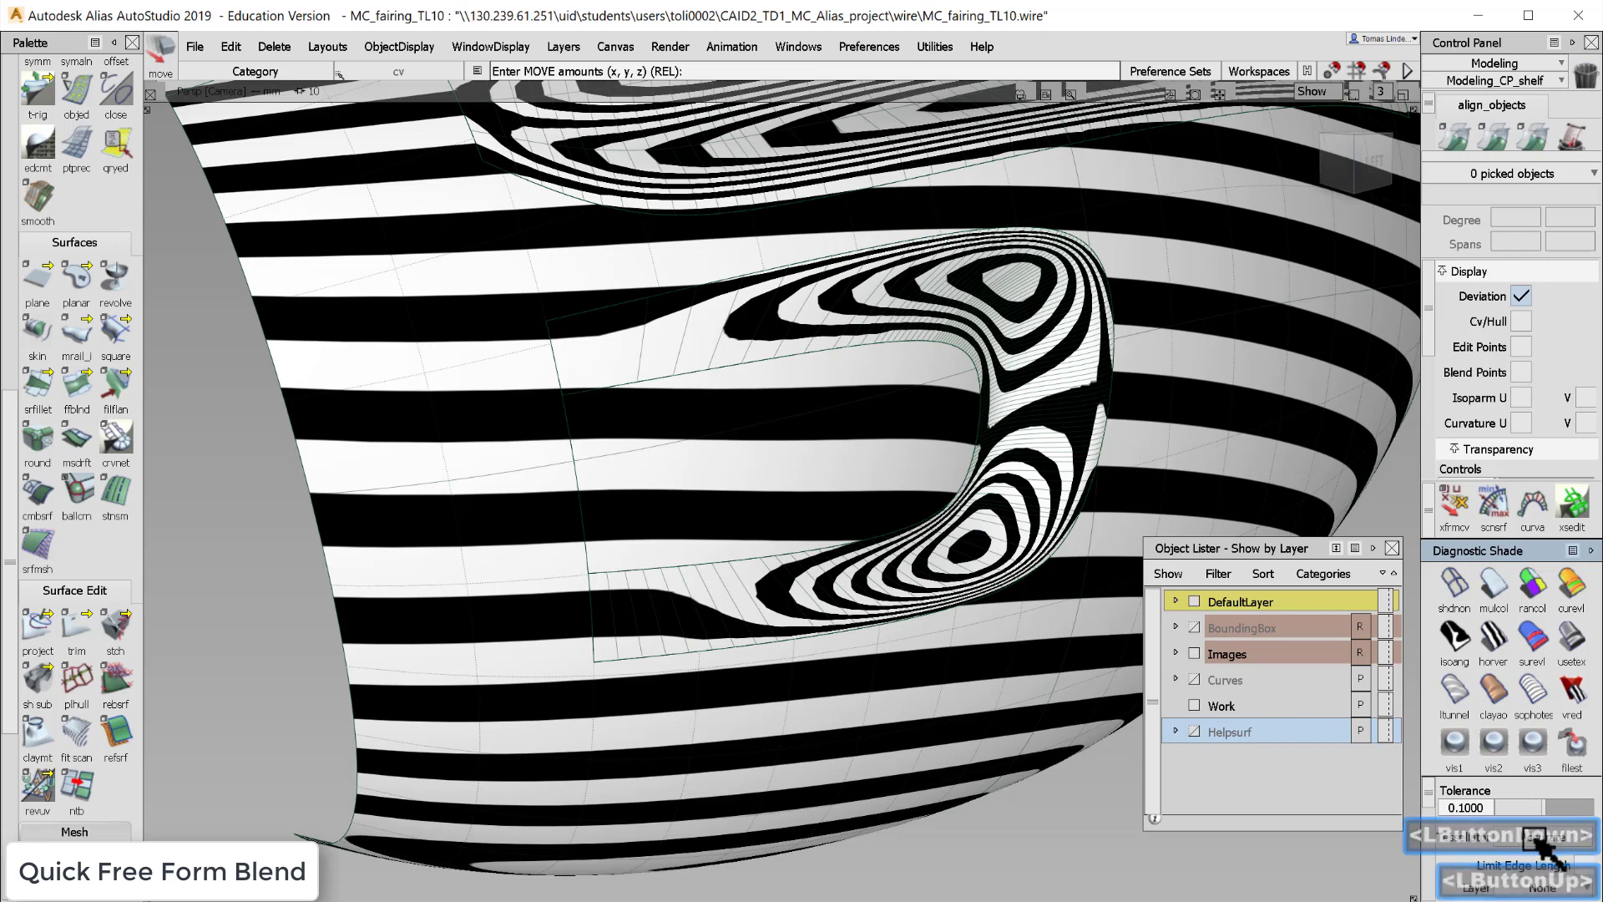
drag(1540, 808, 1476, 803)
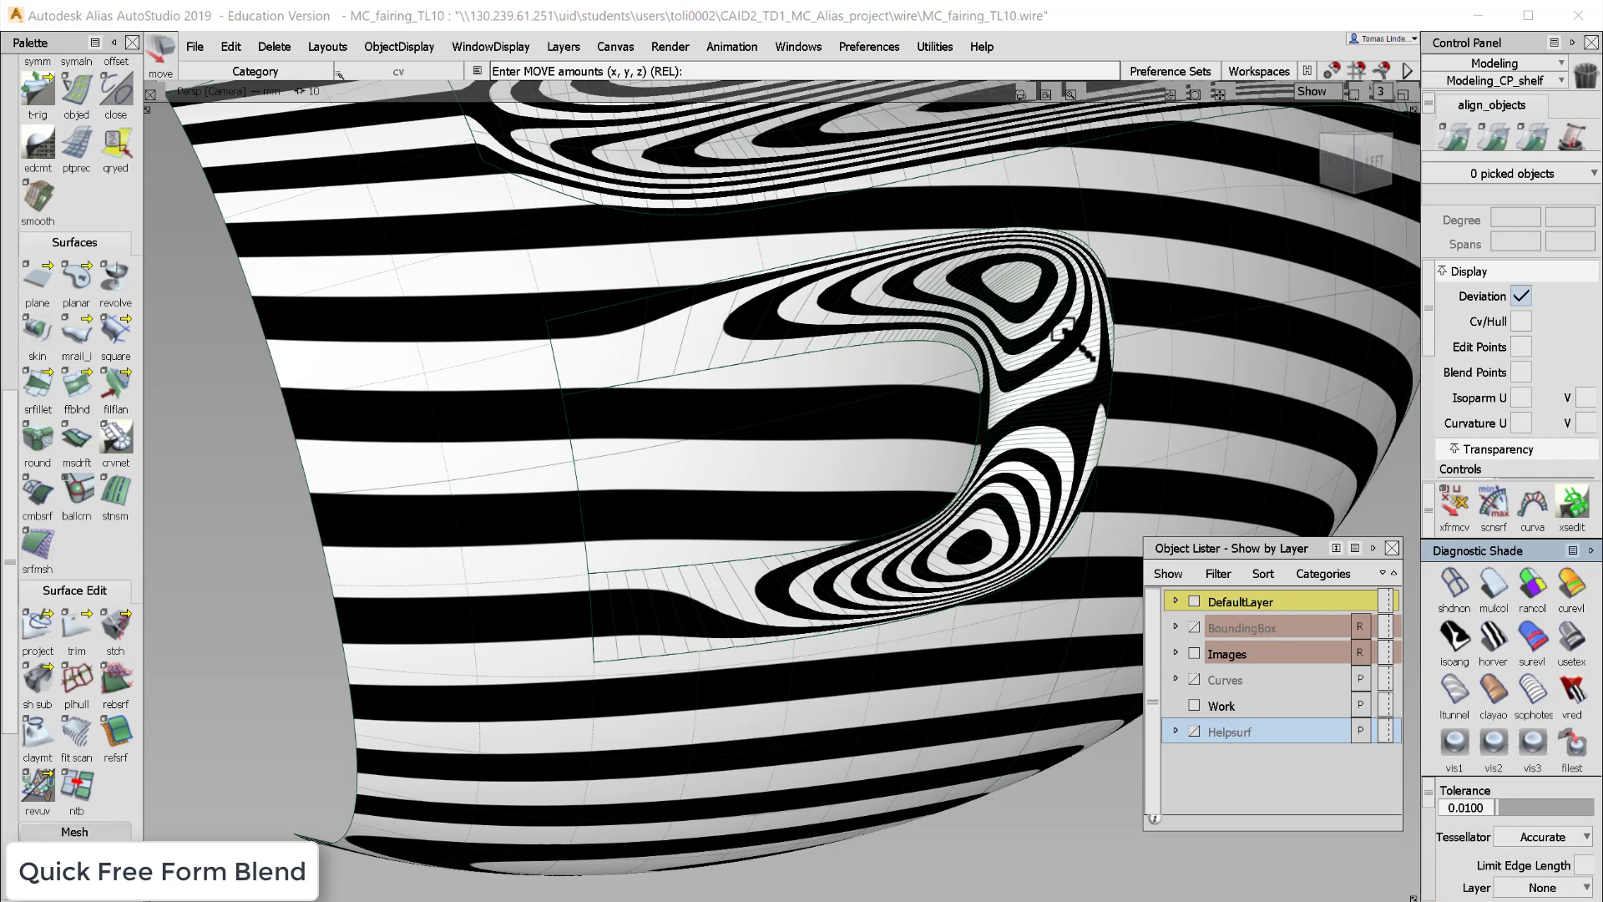
click(1468, 808)
text(0)
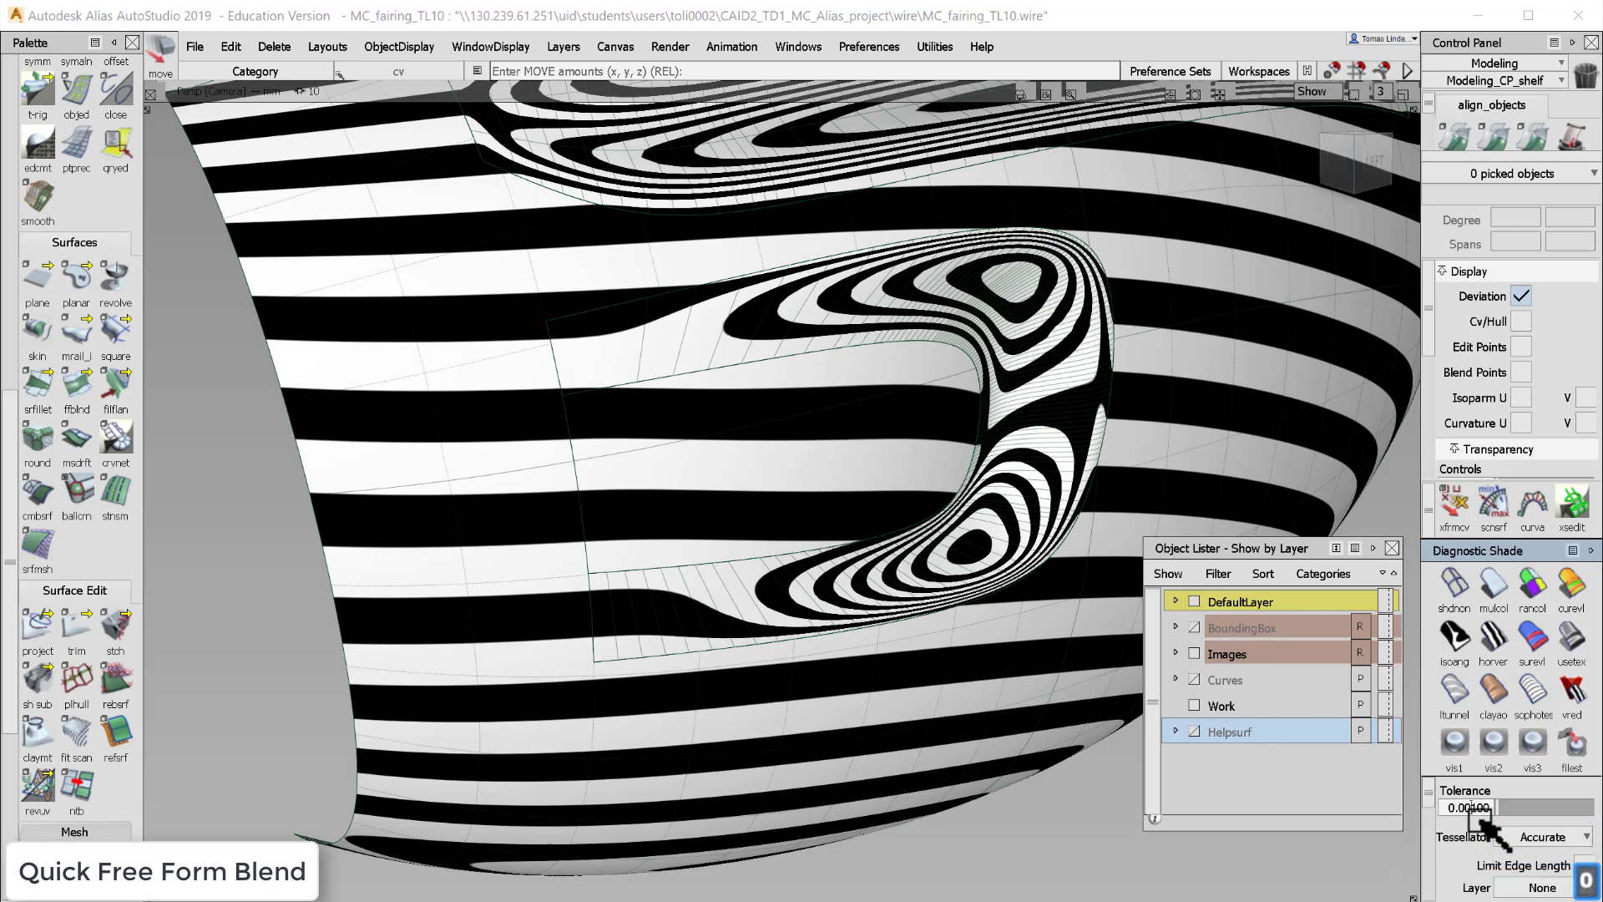
key(Return)
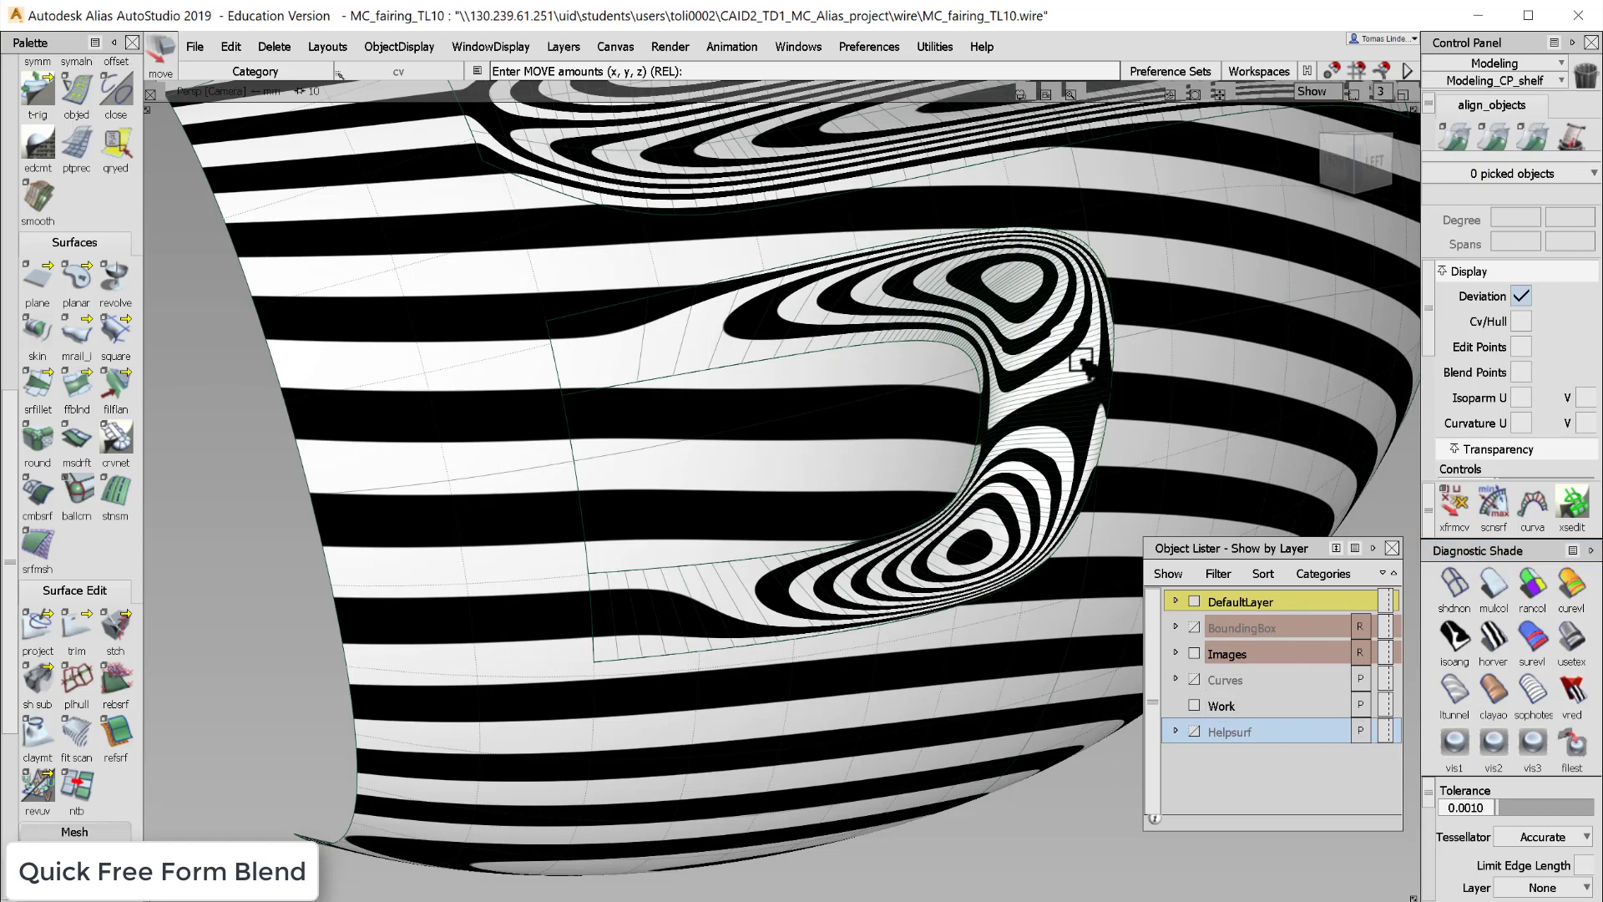
- Orbit and zoom around the blend to examine how the zebra stripes flow across it
alt+shift+right_drag(1119, 358, 1152, 333)
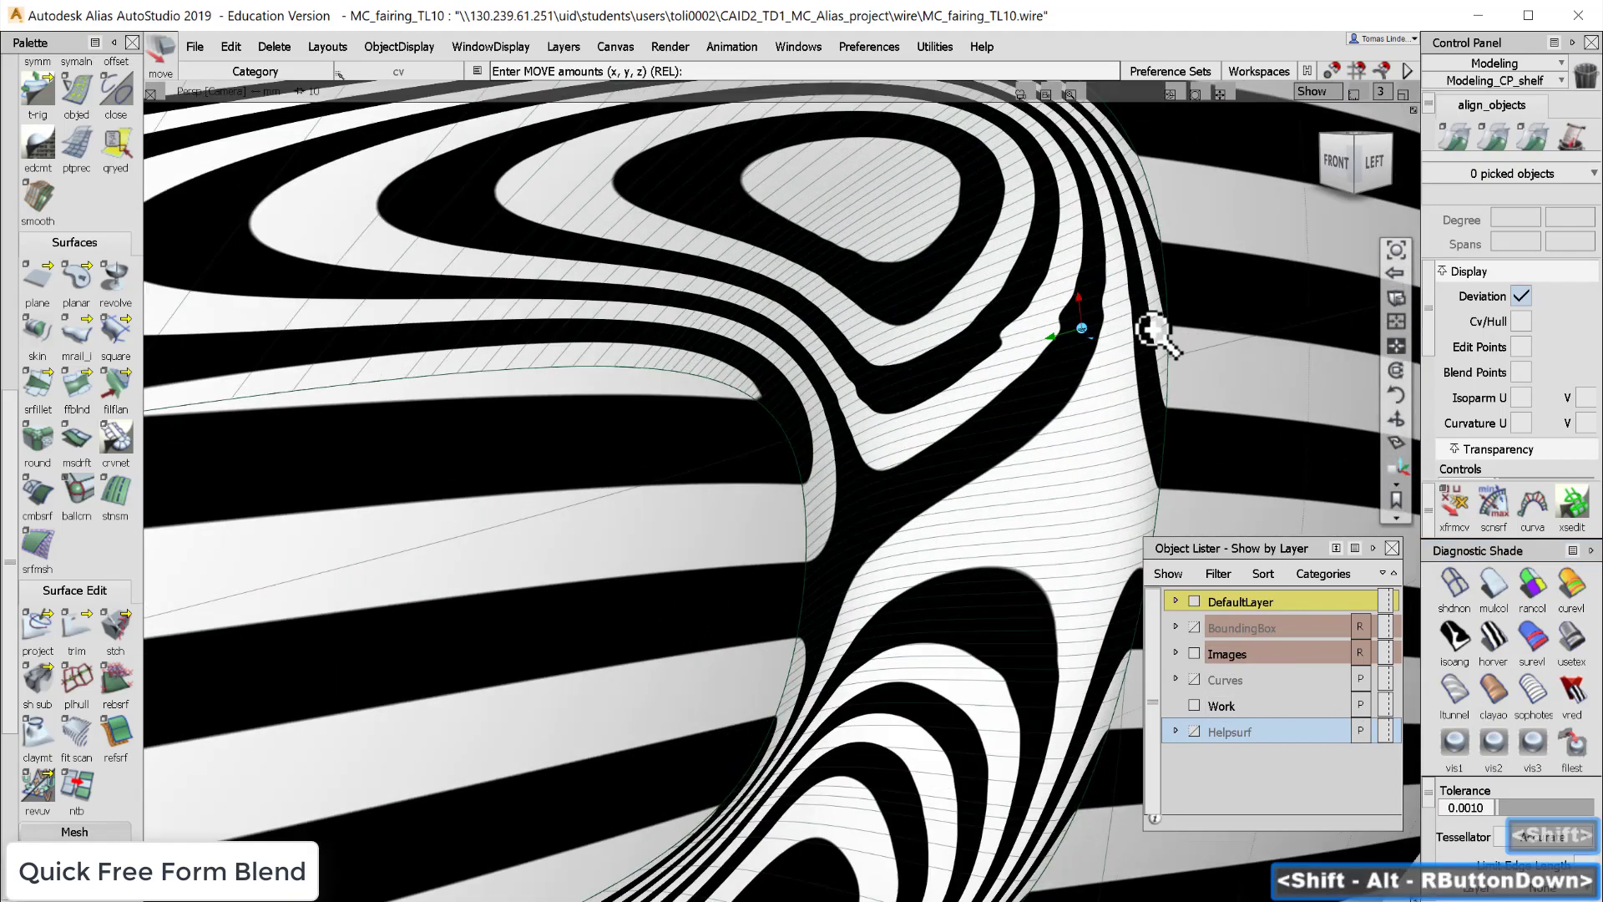
alt+shift+drag(1152, 333, 1064, 373)
mouse_move(1064, 373)
alt+shift+right_down()
mouse_move(1027, 422)
mouse_move(1054, 390)
alt+shift+right_up()
mouse_move(1055, 390)
alt+shift+mouse_down()
mouse_move(849, 376)
mouse_move(1081, 393)
mouse_move(870, 340)
mouse_move(1071, 397)
alt+shift+mouse_up()
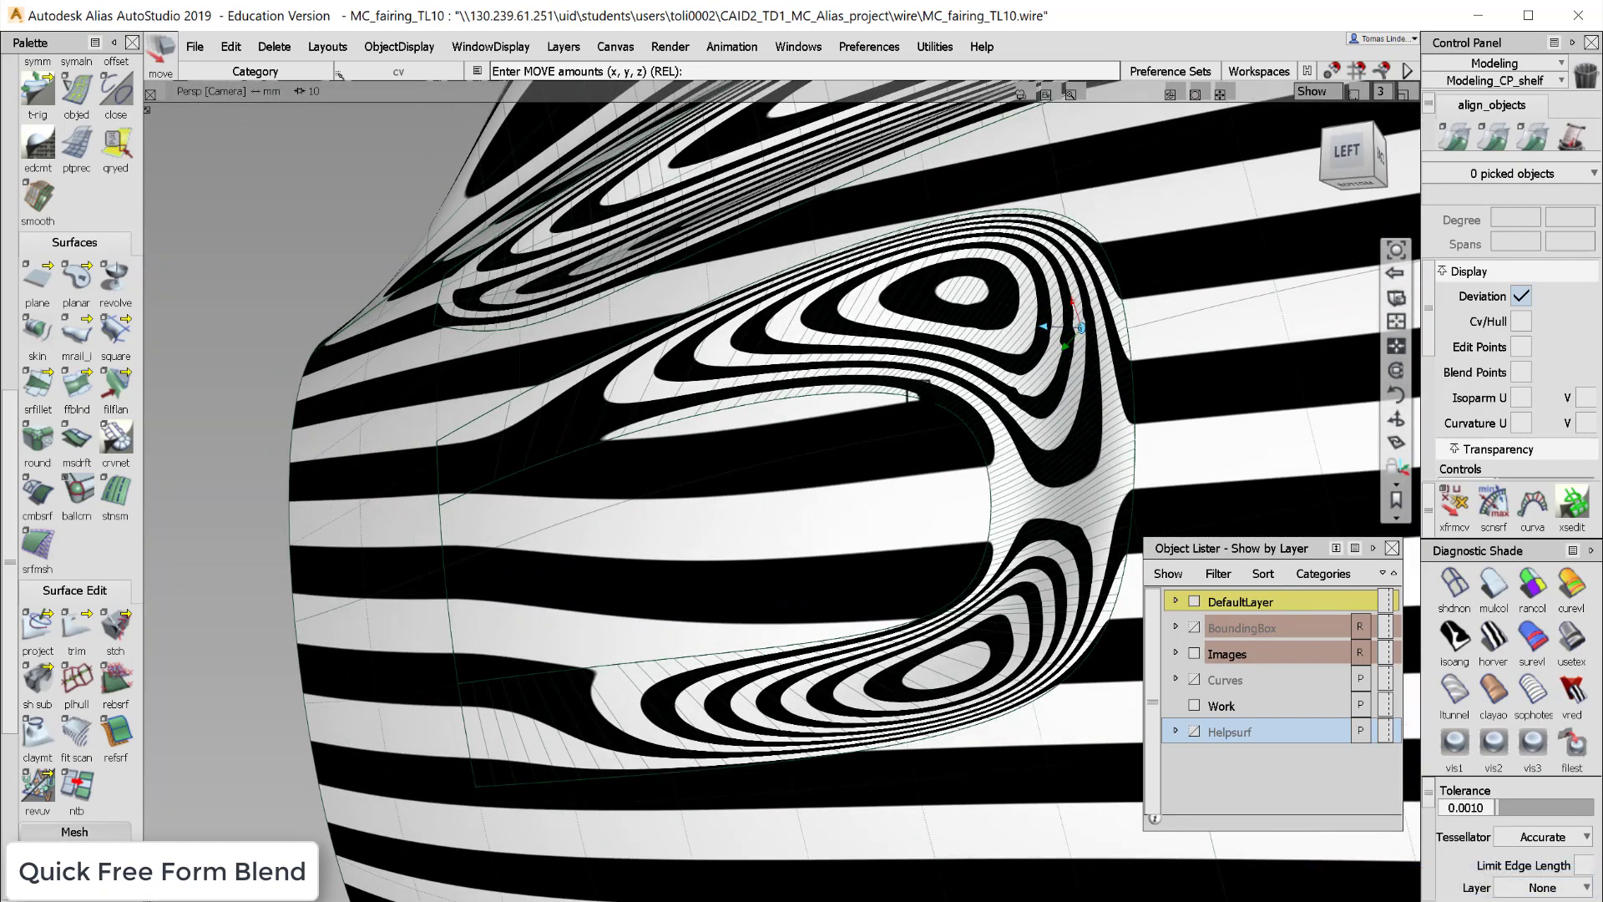
alt+shift+drag(937, 465, 468, 360)
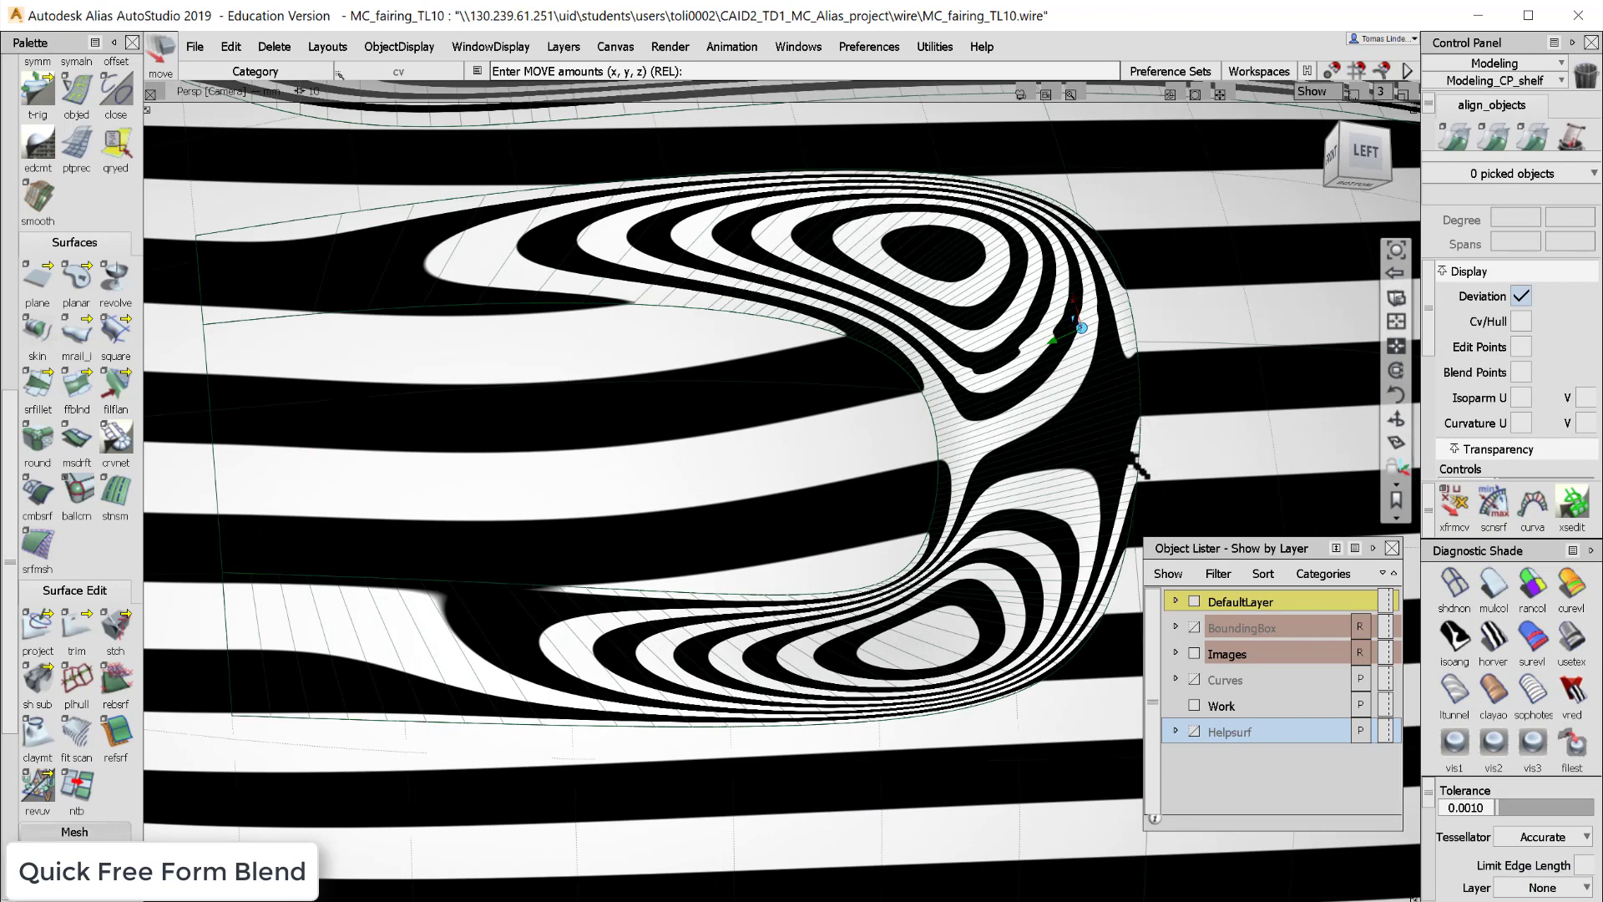
alt+shift+drag(1140, 466, 1211, 493)
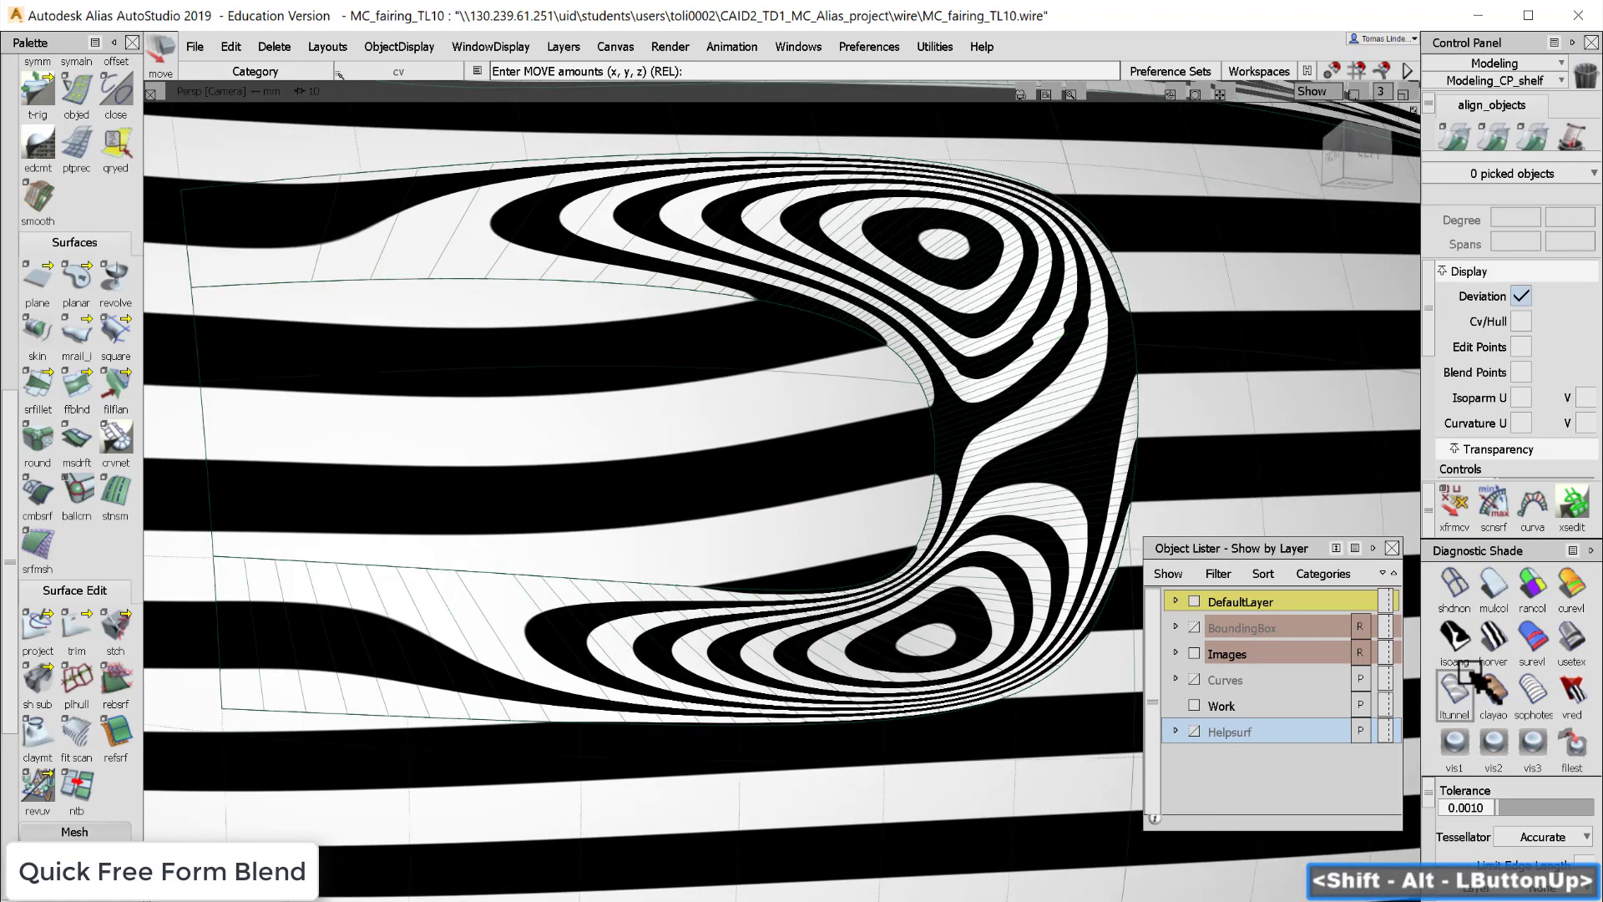
- Switch off diagnostic shading and run a surface continuity check on the blend's inner and outer edges
click(1457, 582)
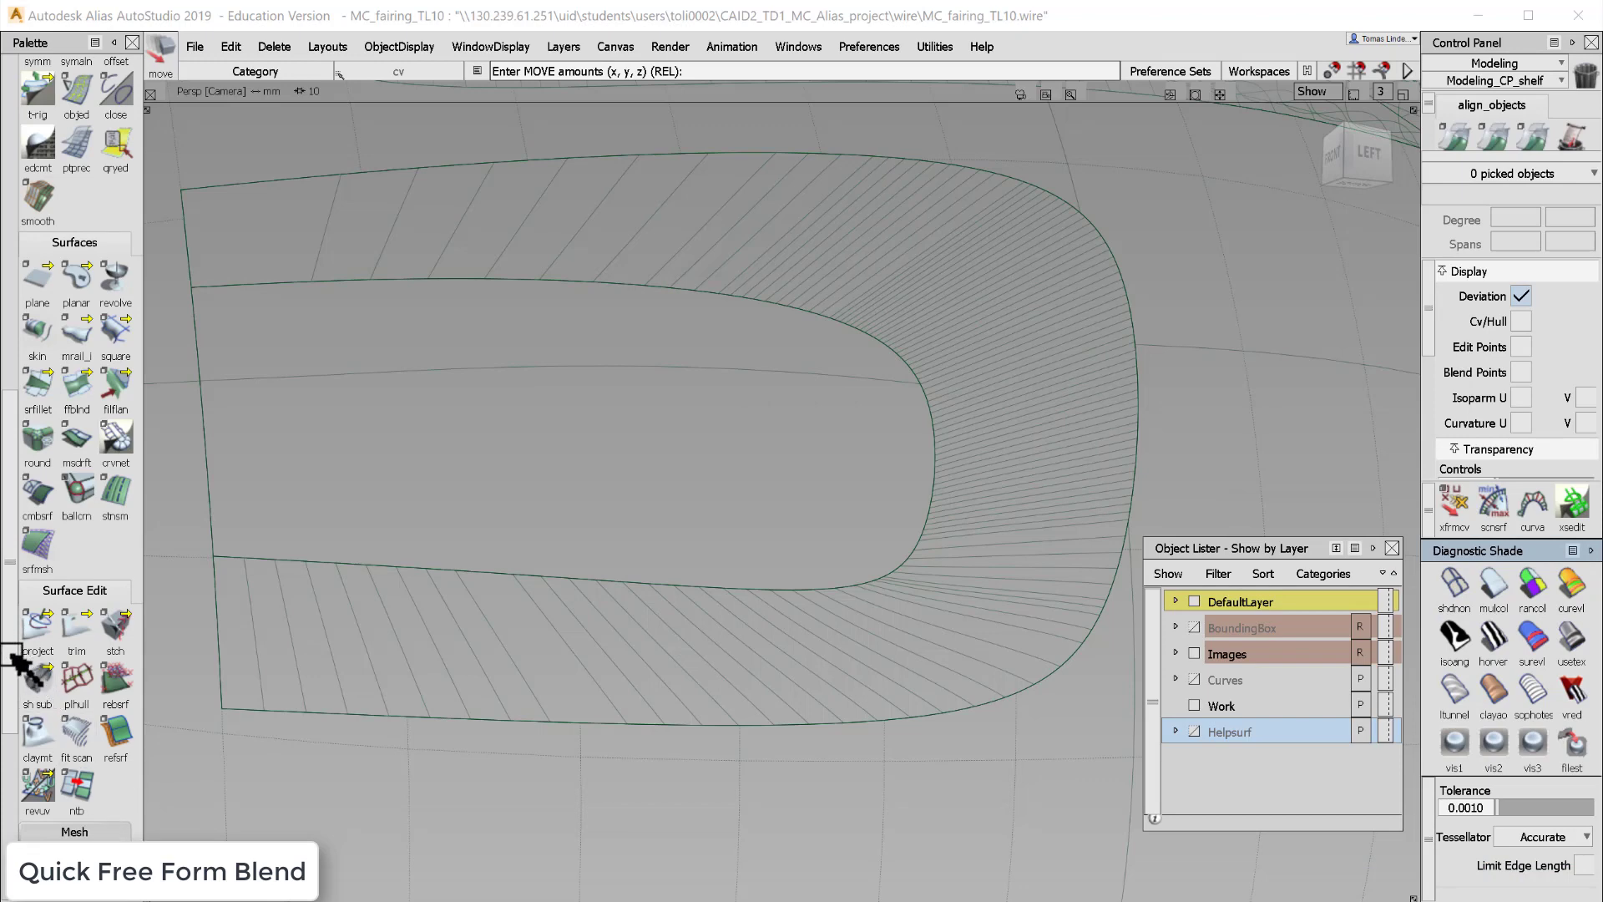
drag(16, 659, 18, 826)
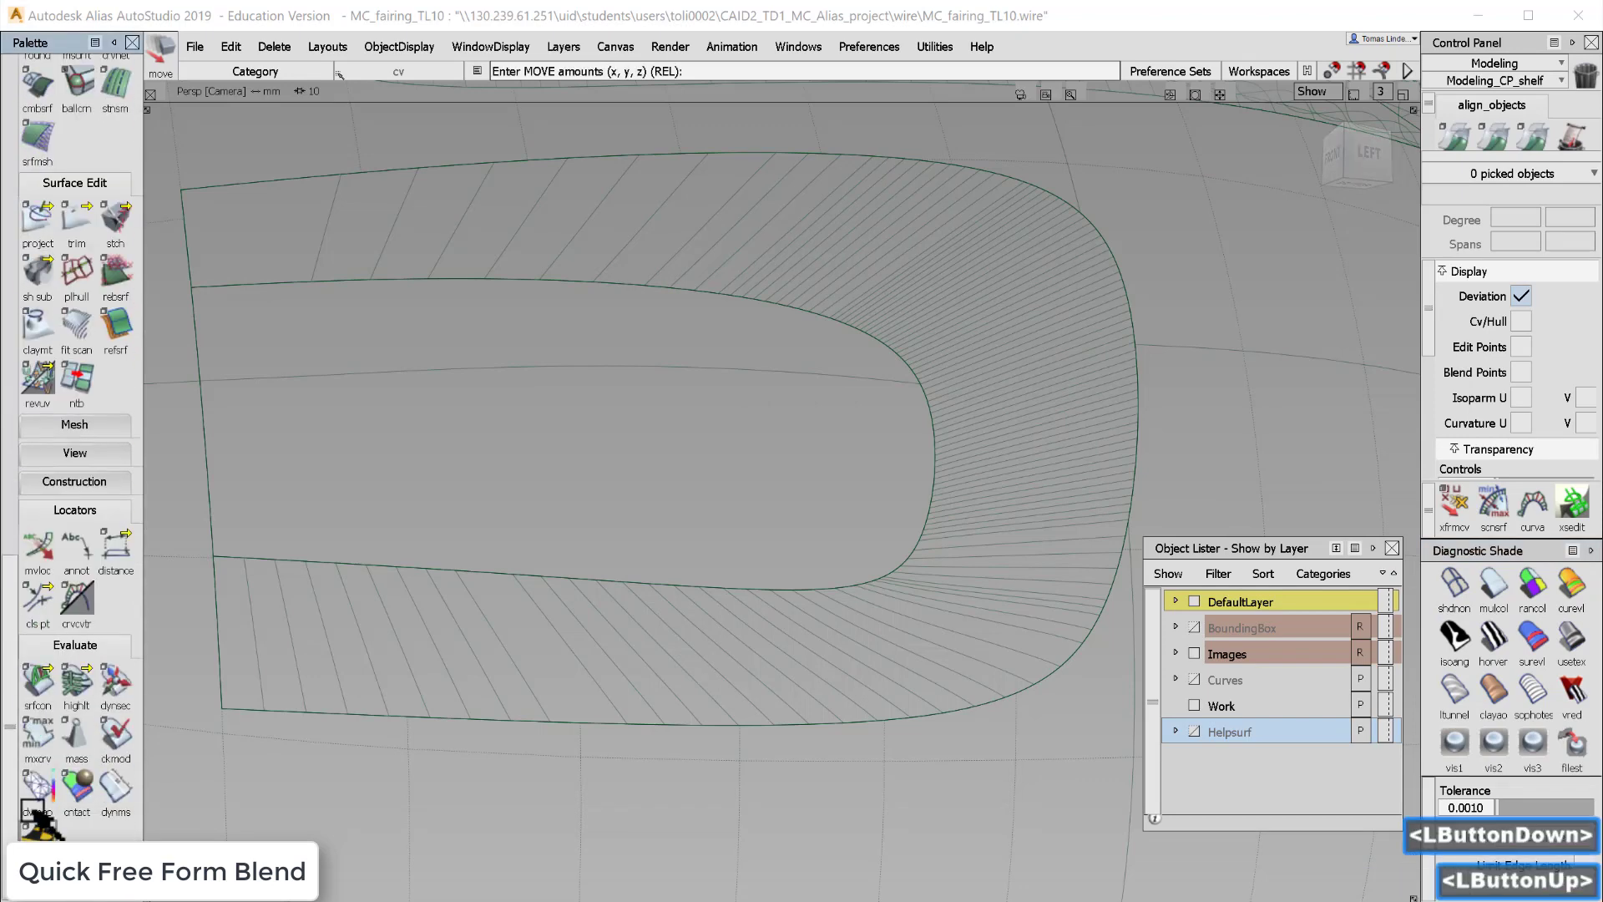
click(37, 685)
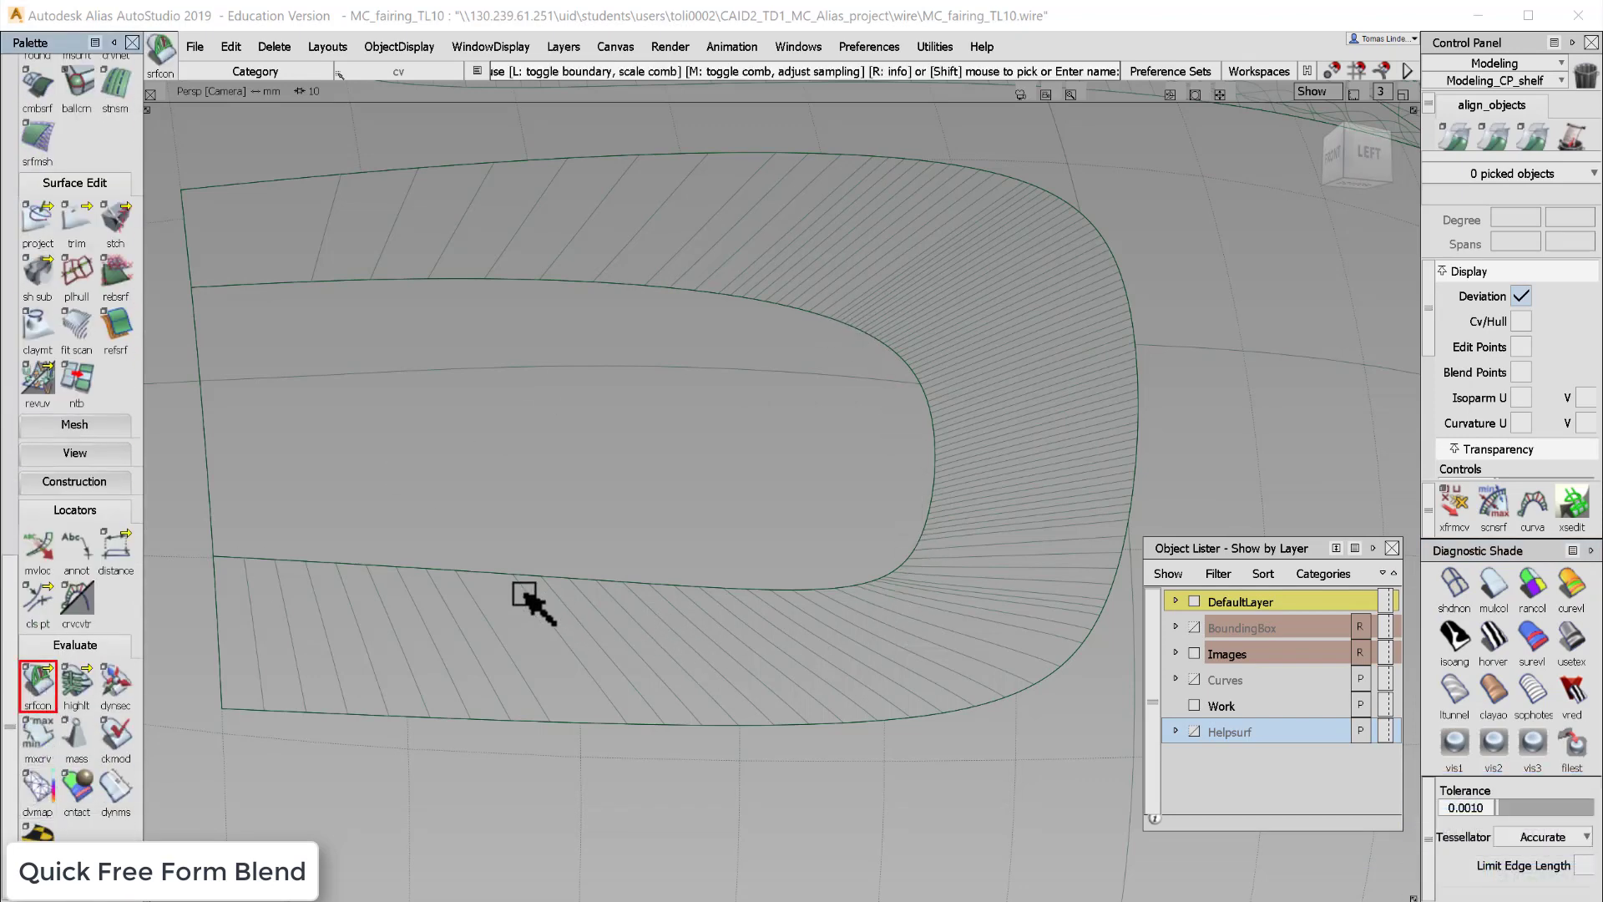
click(498, 574)
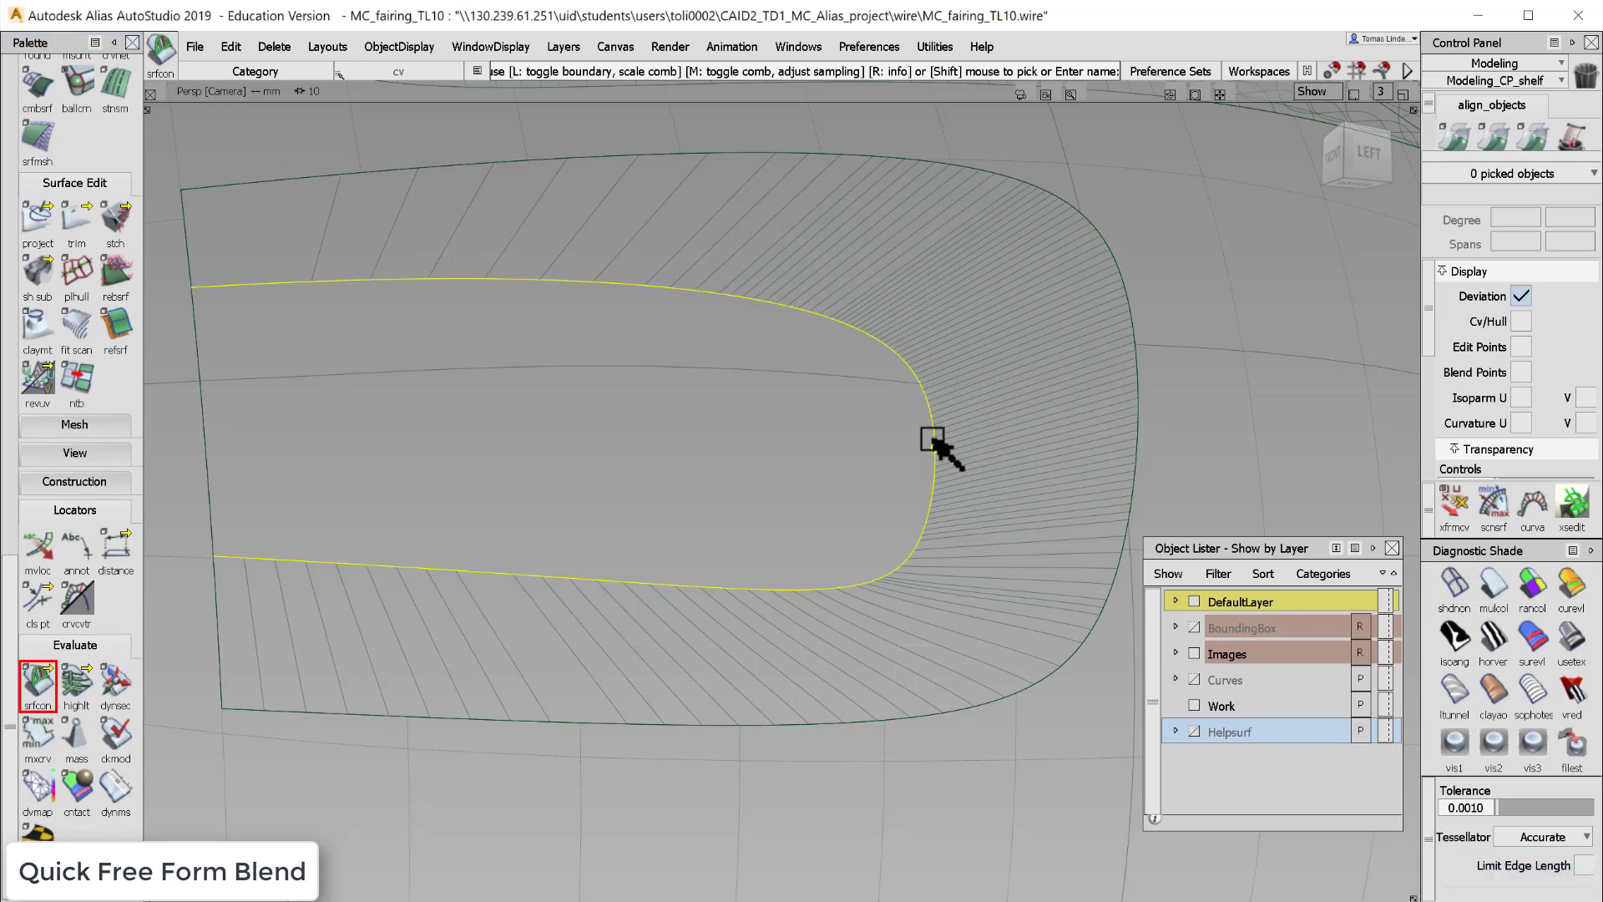
click(606, 725)
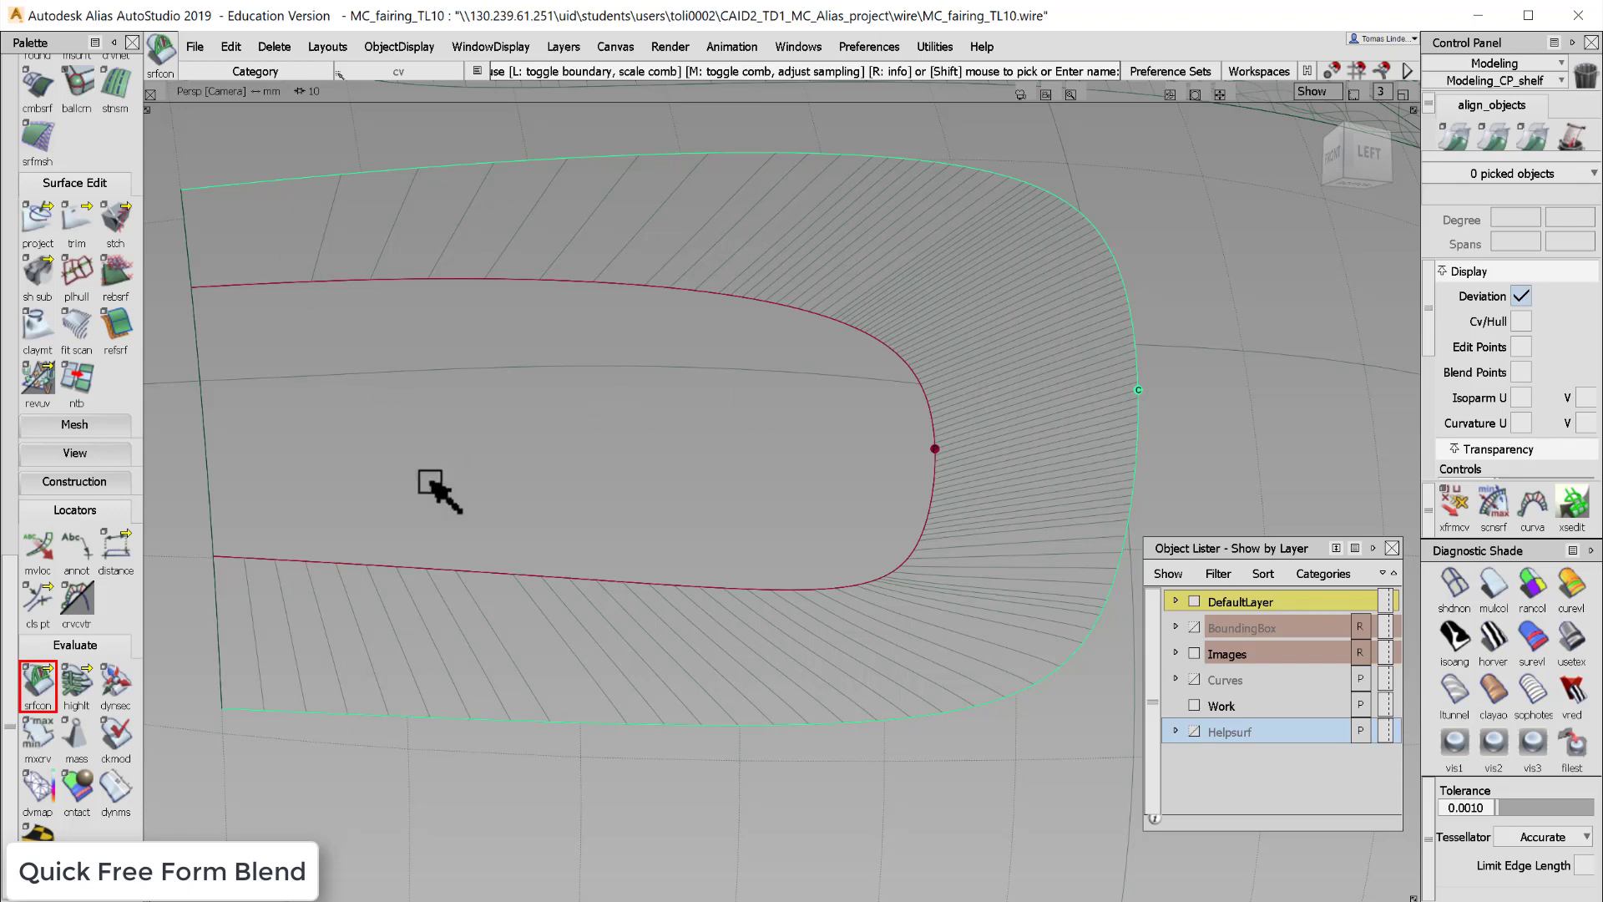
- Zoom and orbit to inspect the continuity markers along the blend edges
scroll(123, 643, up, 4)
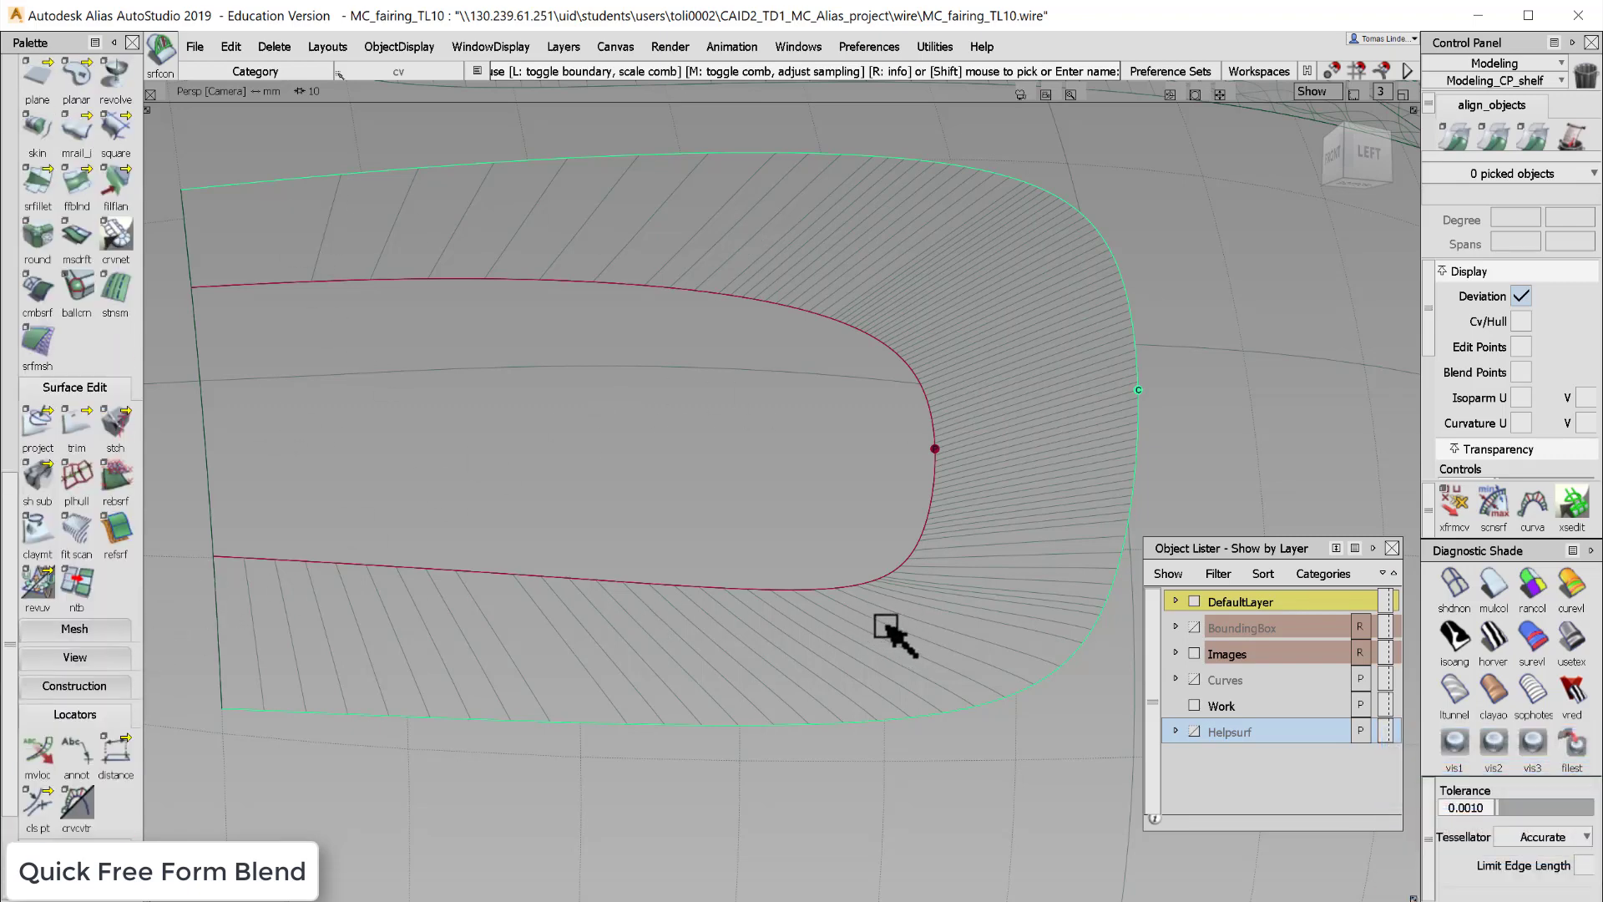
scroll(889, 632, up, 3)
scroll(889, 632, down, 6)
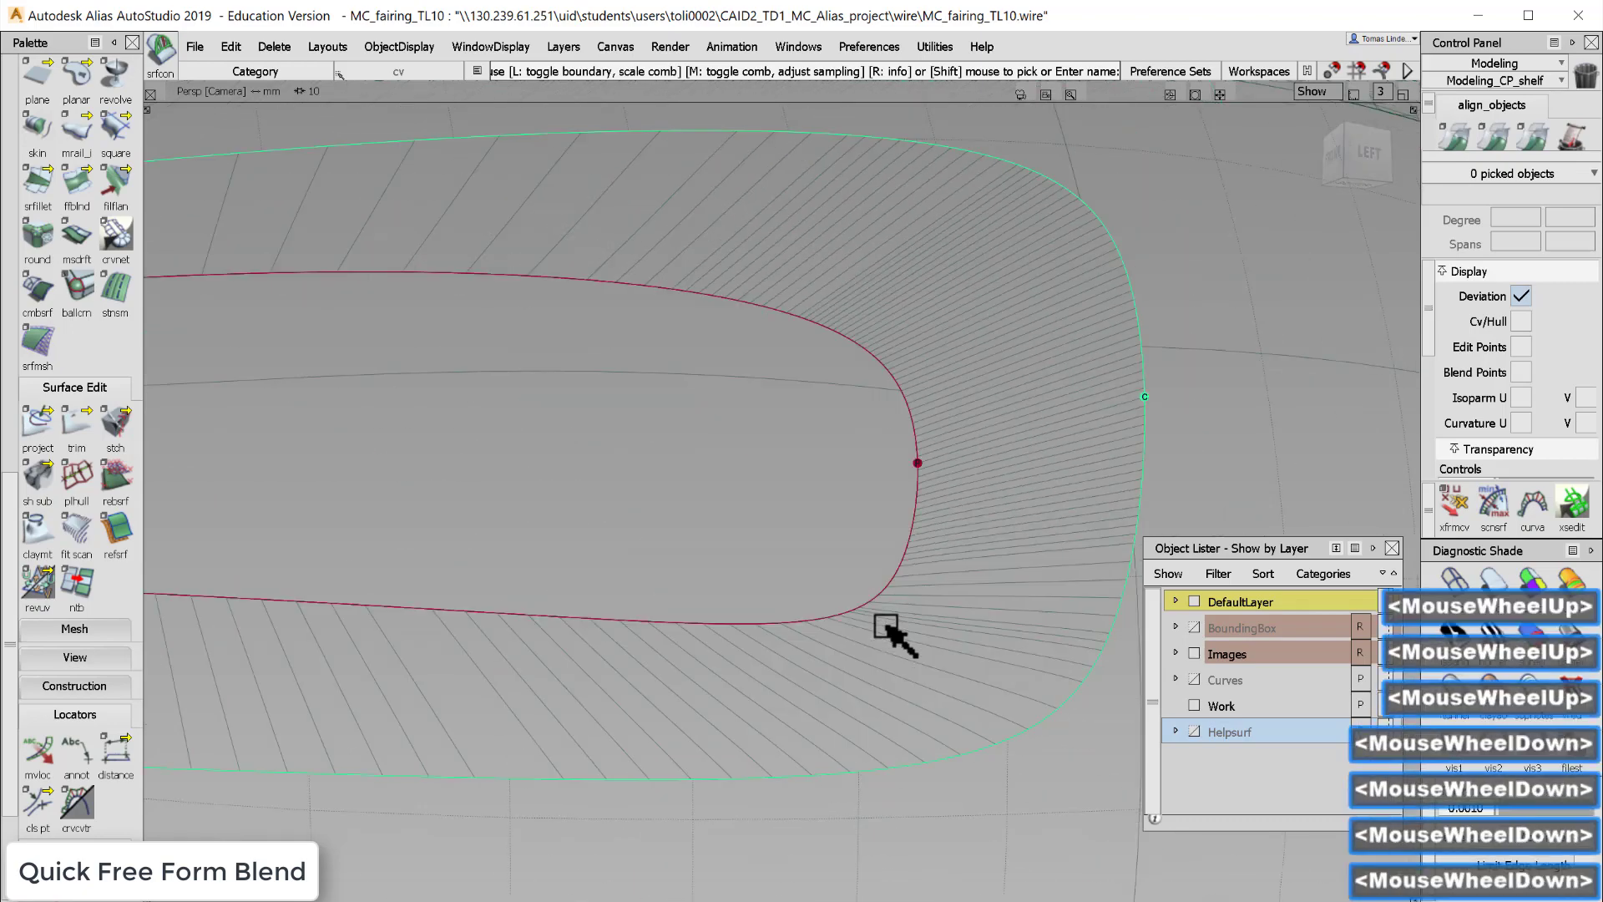
alt+shift+middle_drag(745, 405, 718, 494)
alt+shift+right_drag(718, 494, 64, 404)
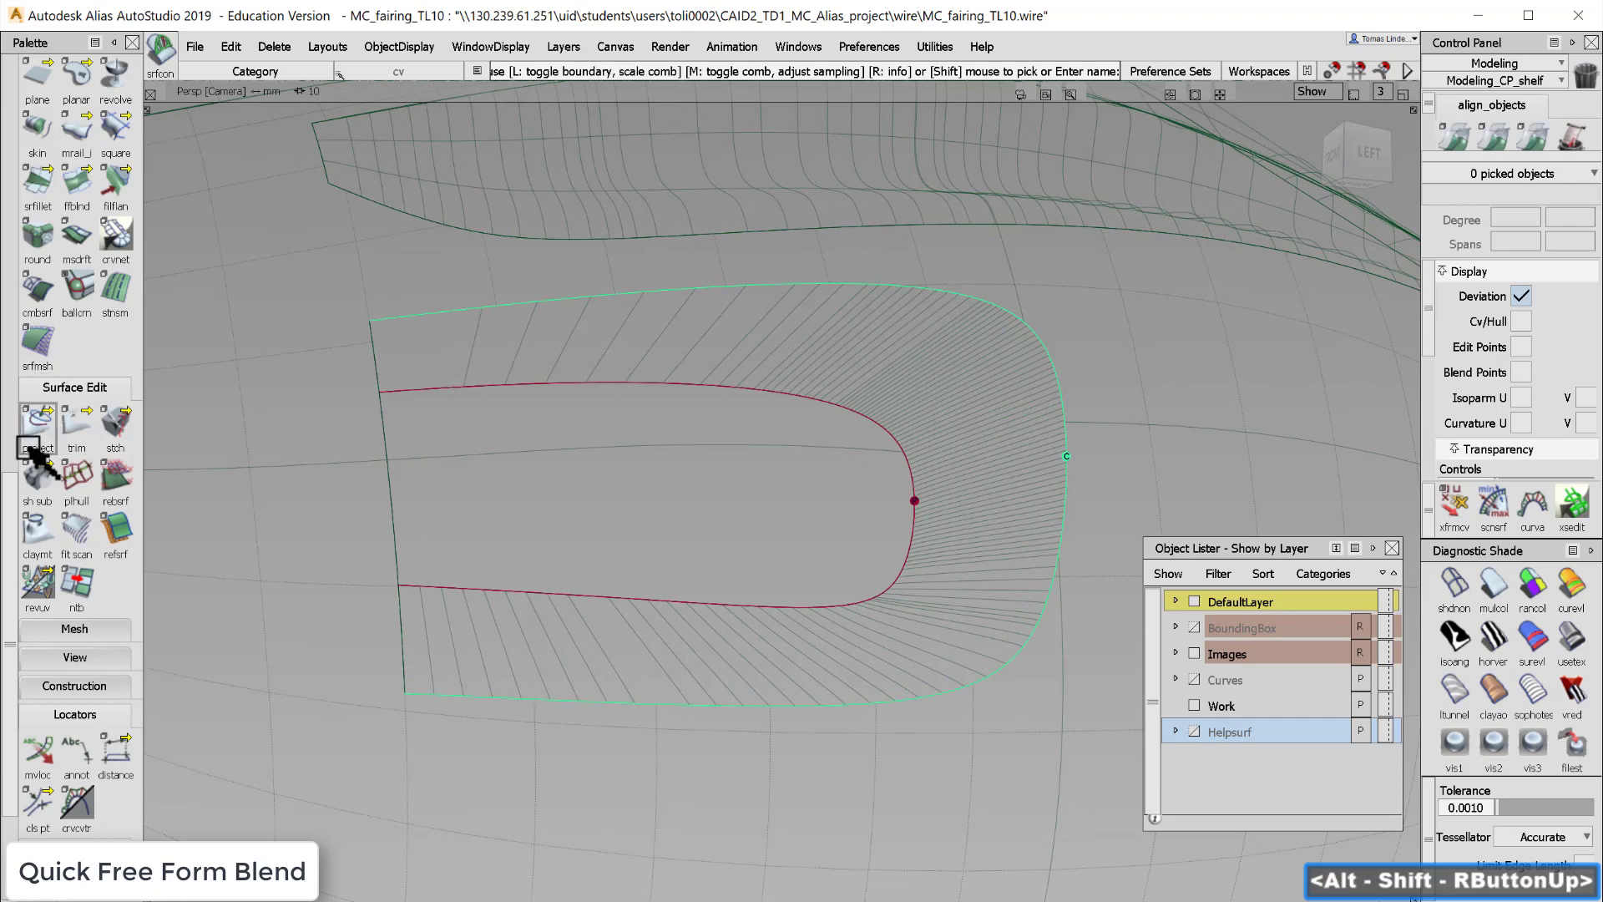
- Query edit the blend surface to reopen its Freeform Blend Control settings
drag(10, 501, 28, 313)
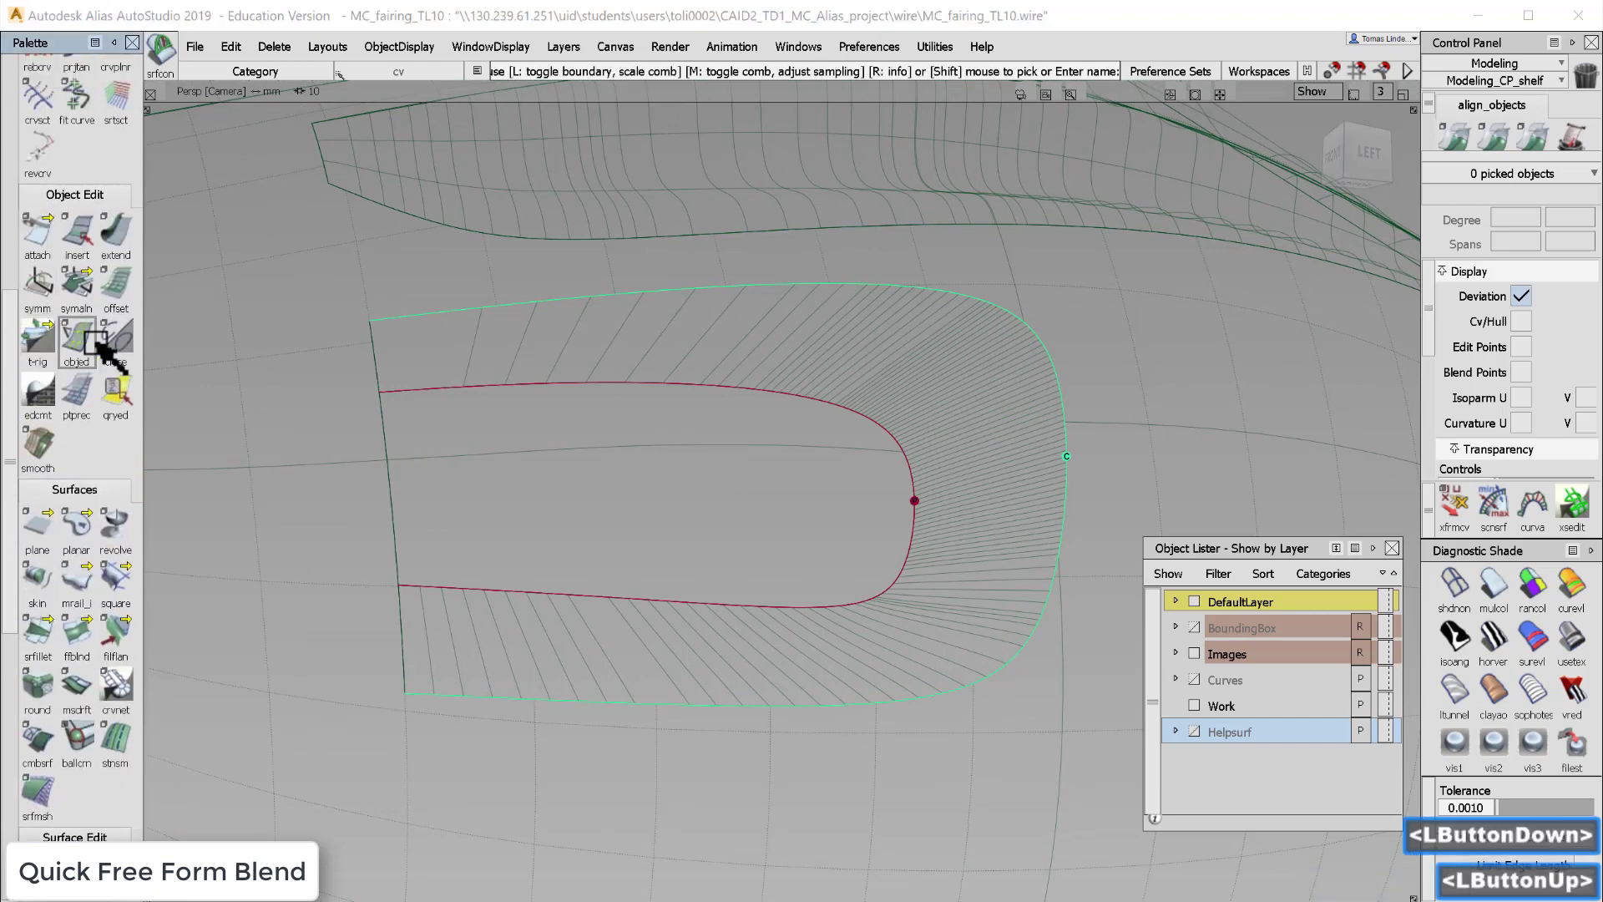
click(117, 393)
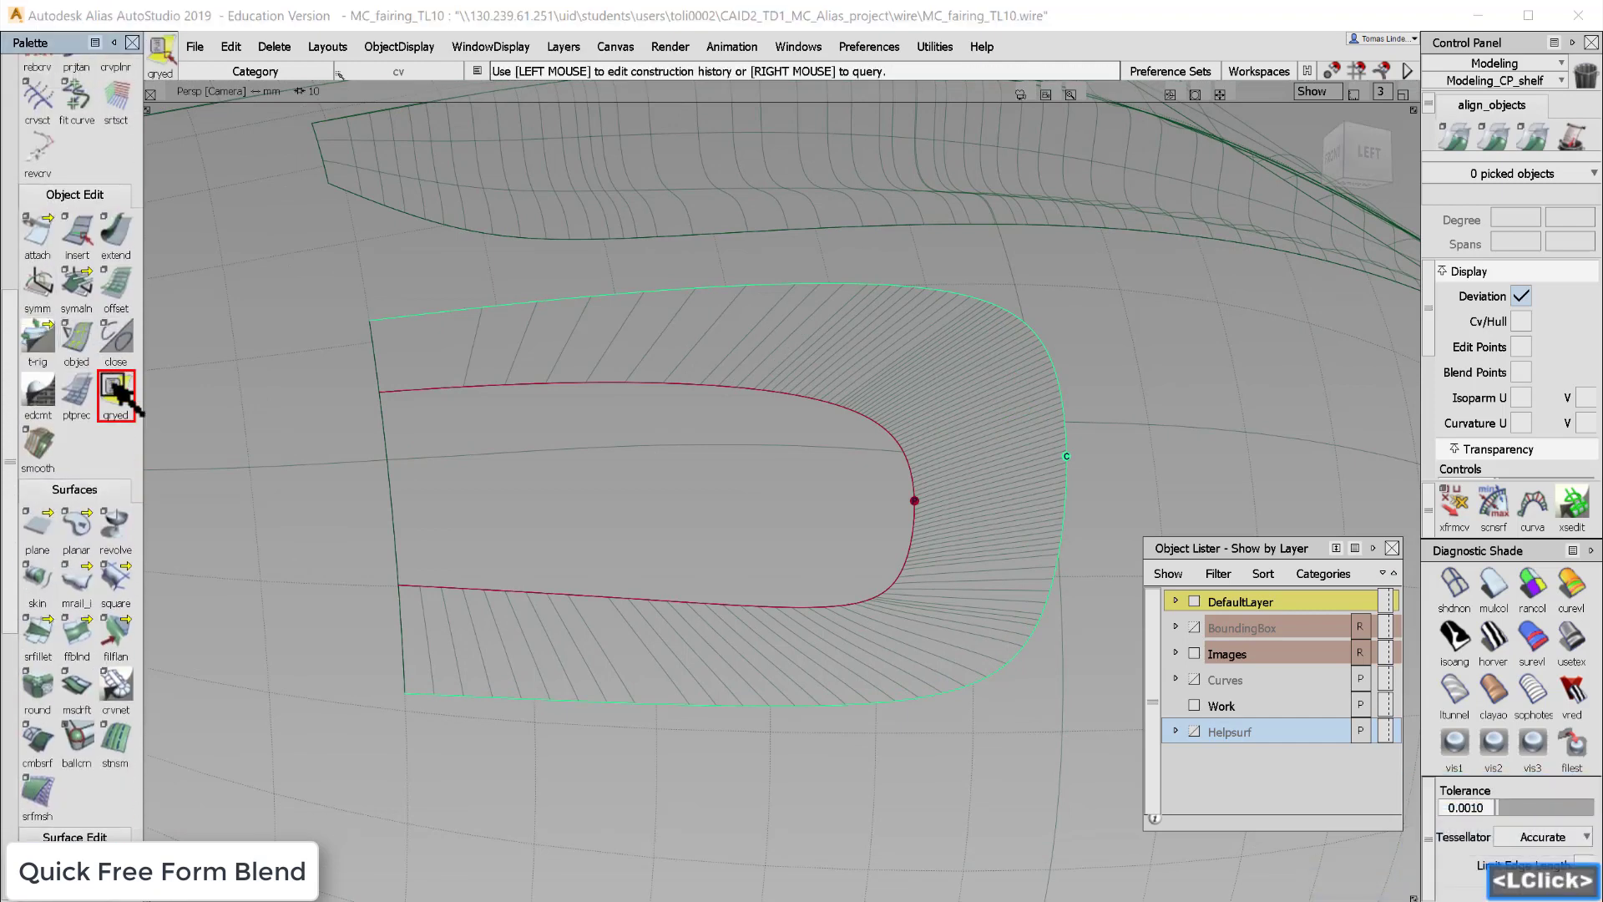
click(895, 359)
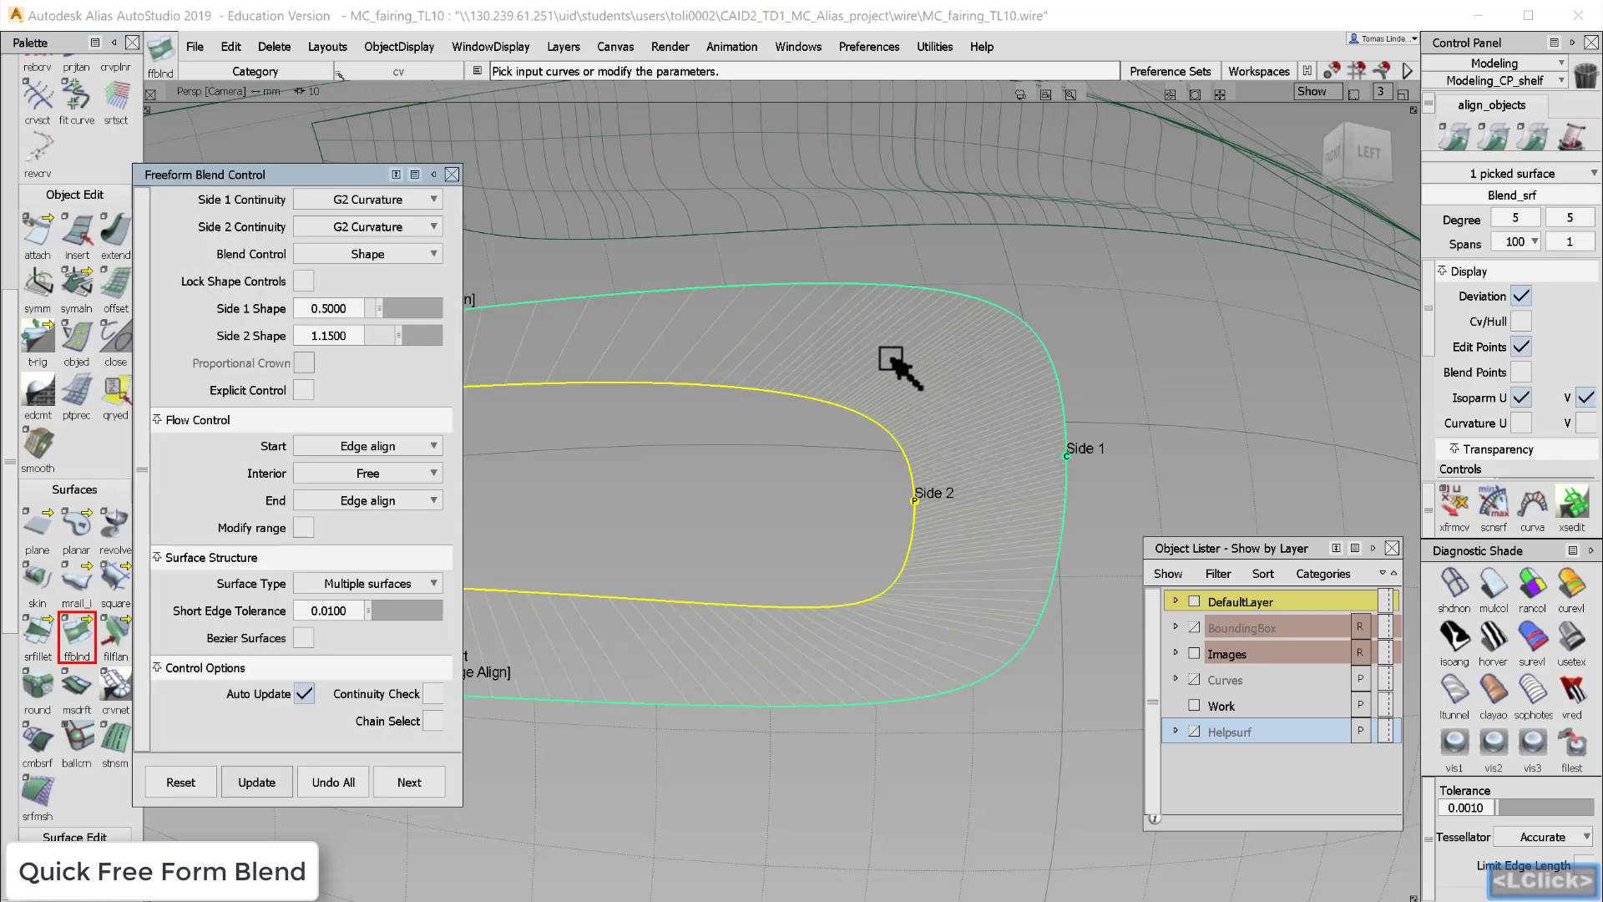
mouse_move(374, 178)
mouse_down()
mouse_move(368, 157)
mouse_move(384, 158)
mouse_up()
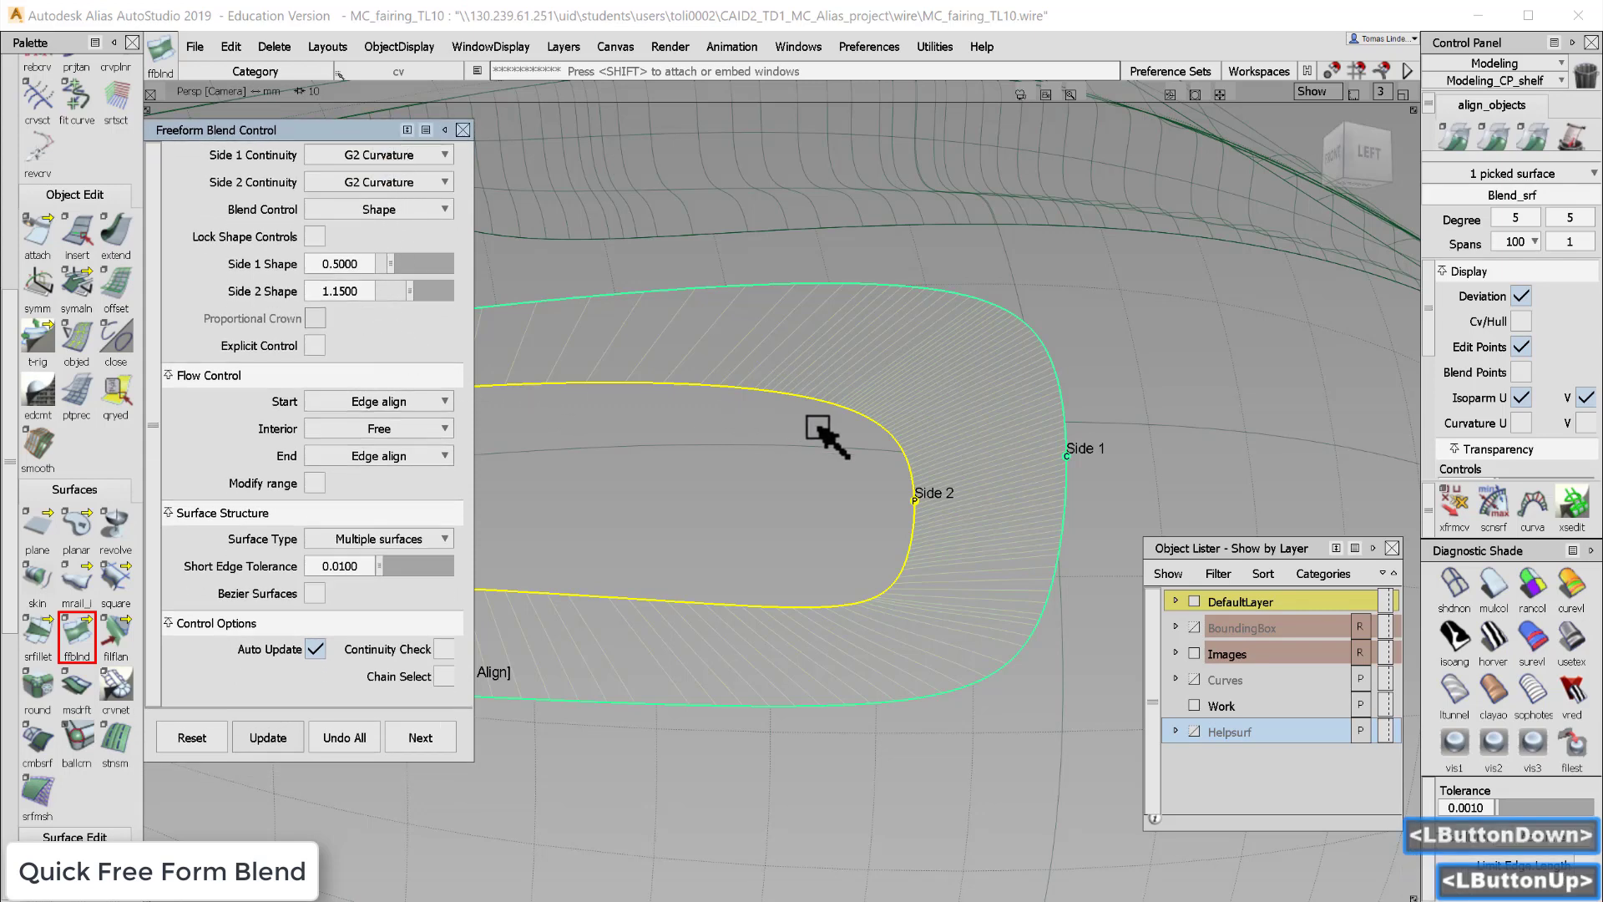
alt+shift+middle_drag(809, 440, 995, 443)
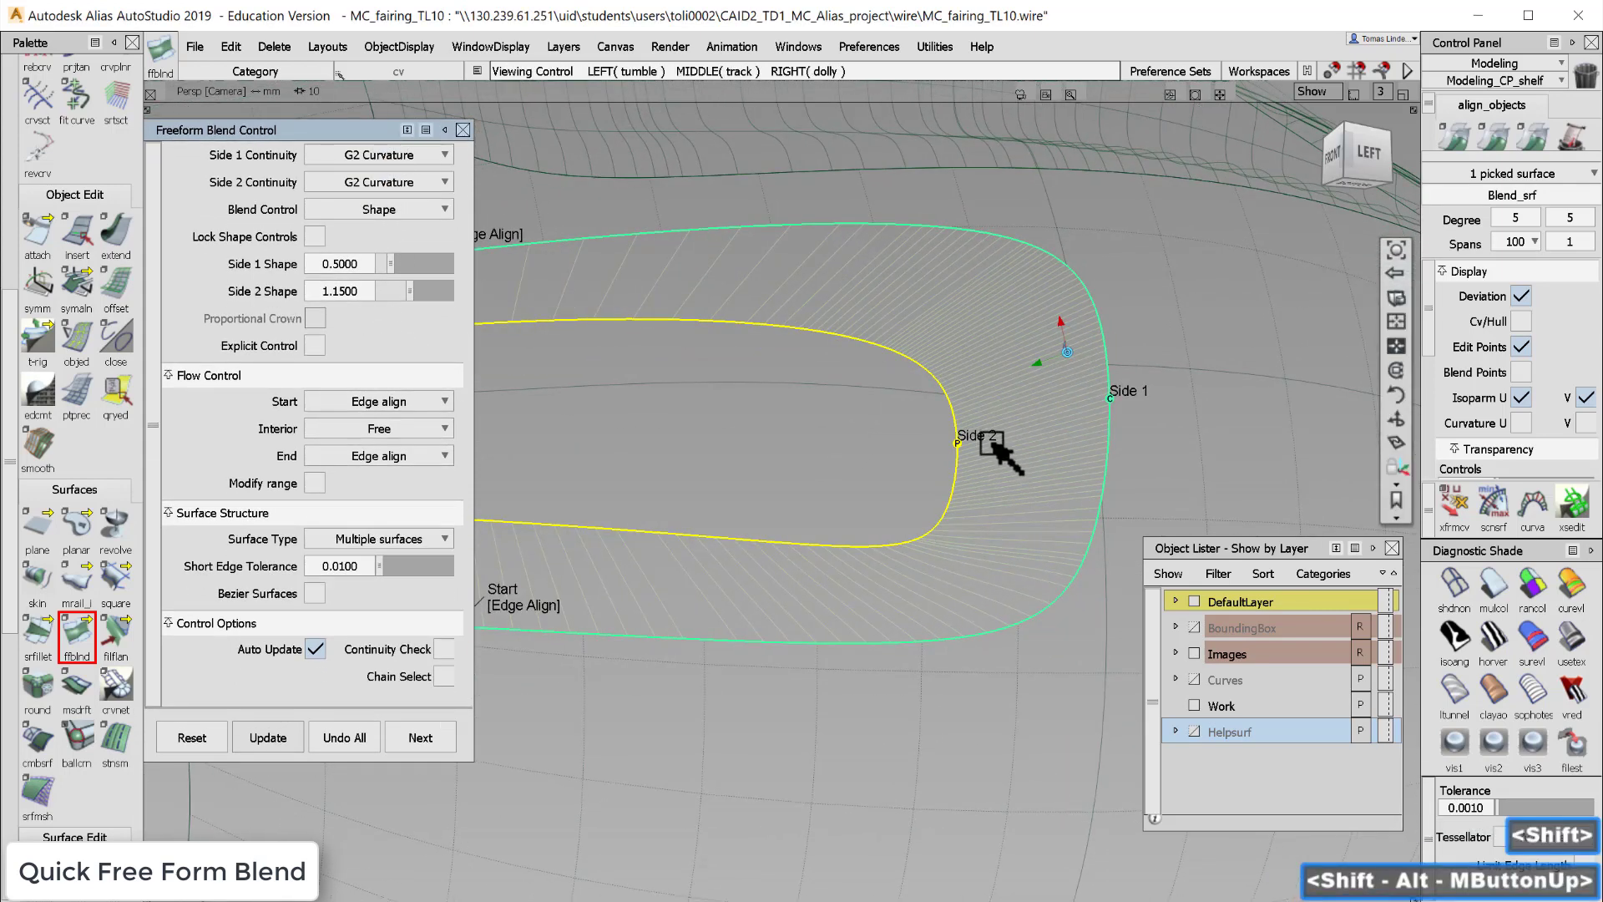
- Set the blend's Side 1 Shape to 0.35 and Side 2 Shape to 1.85, dismissing the span warnings
alt+shift+drag(974, 465, 1057, 438)
alt+shift+right_drag(1054, 432, 1060, 415)
alt+shift+drag(1060, 415, 985, 420)
alt+shift+drag(852, 448, 523, 466)
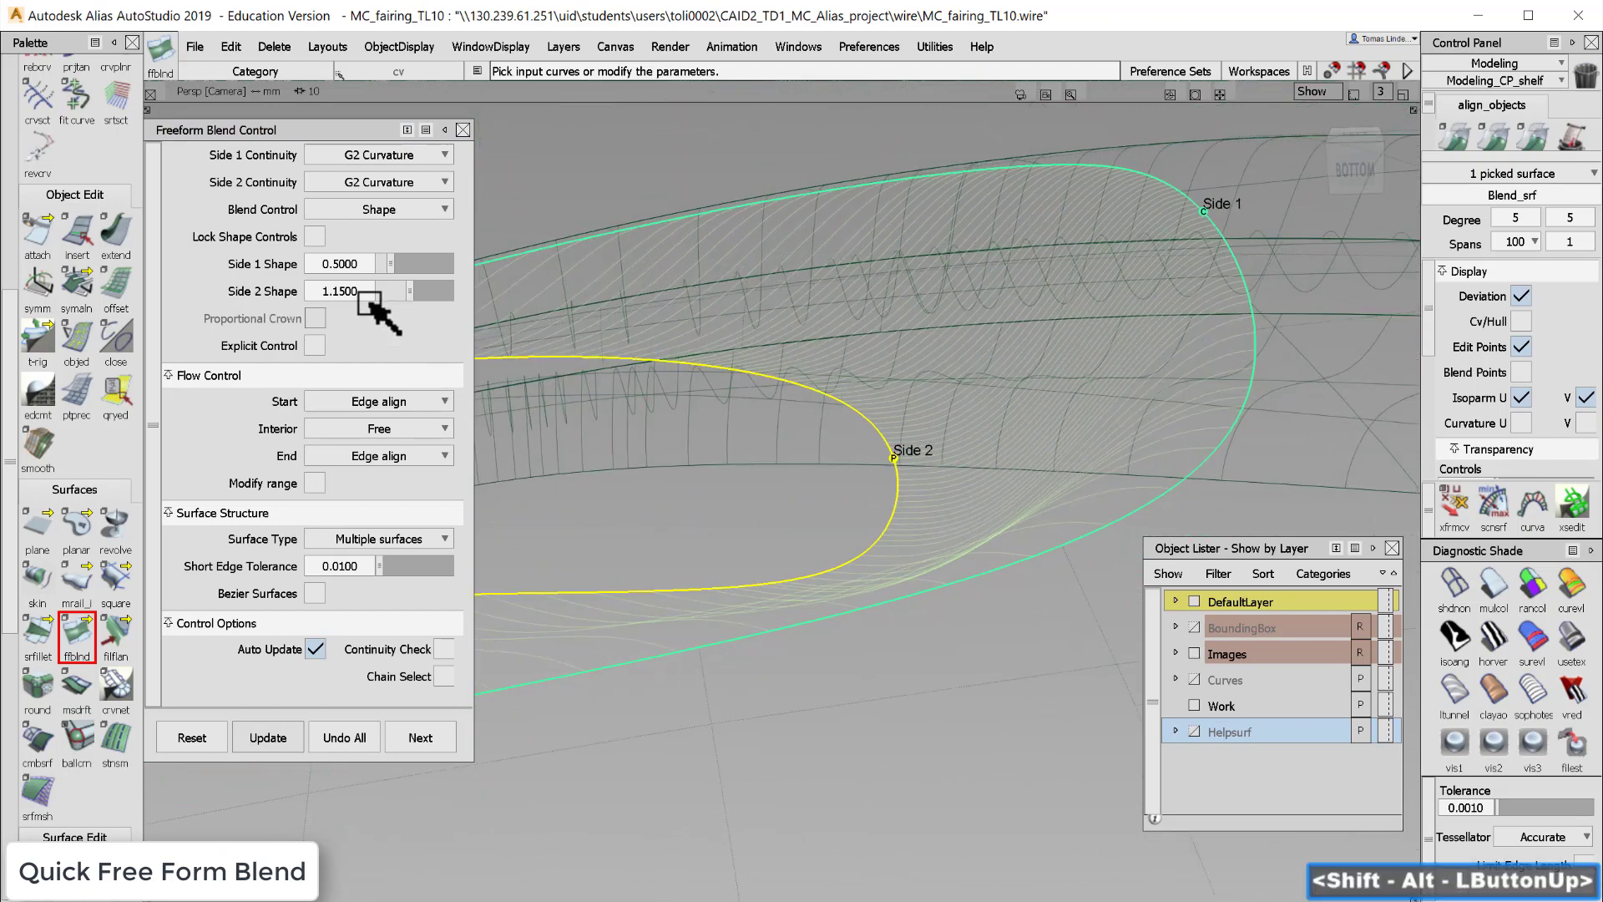
click(407, 291)
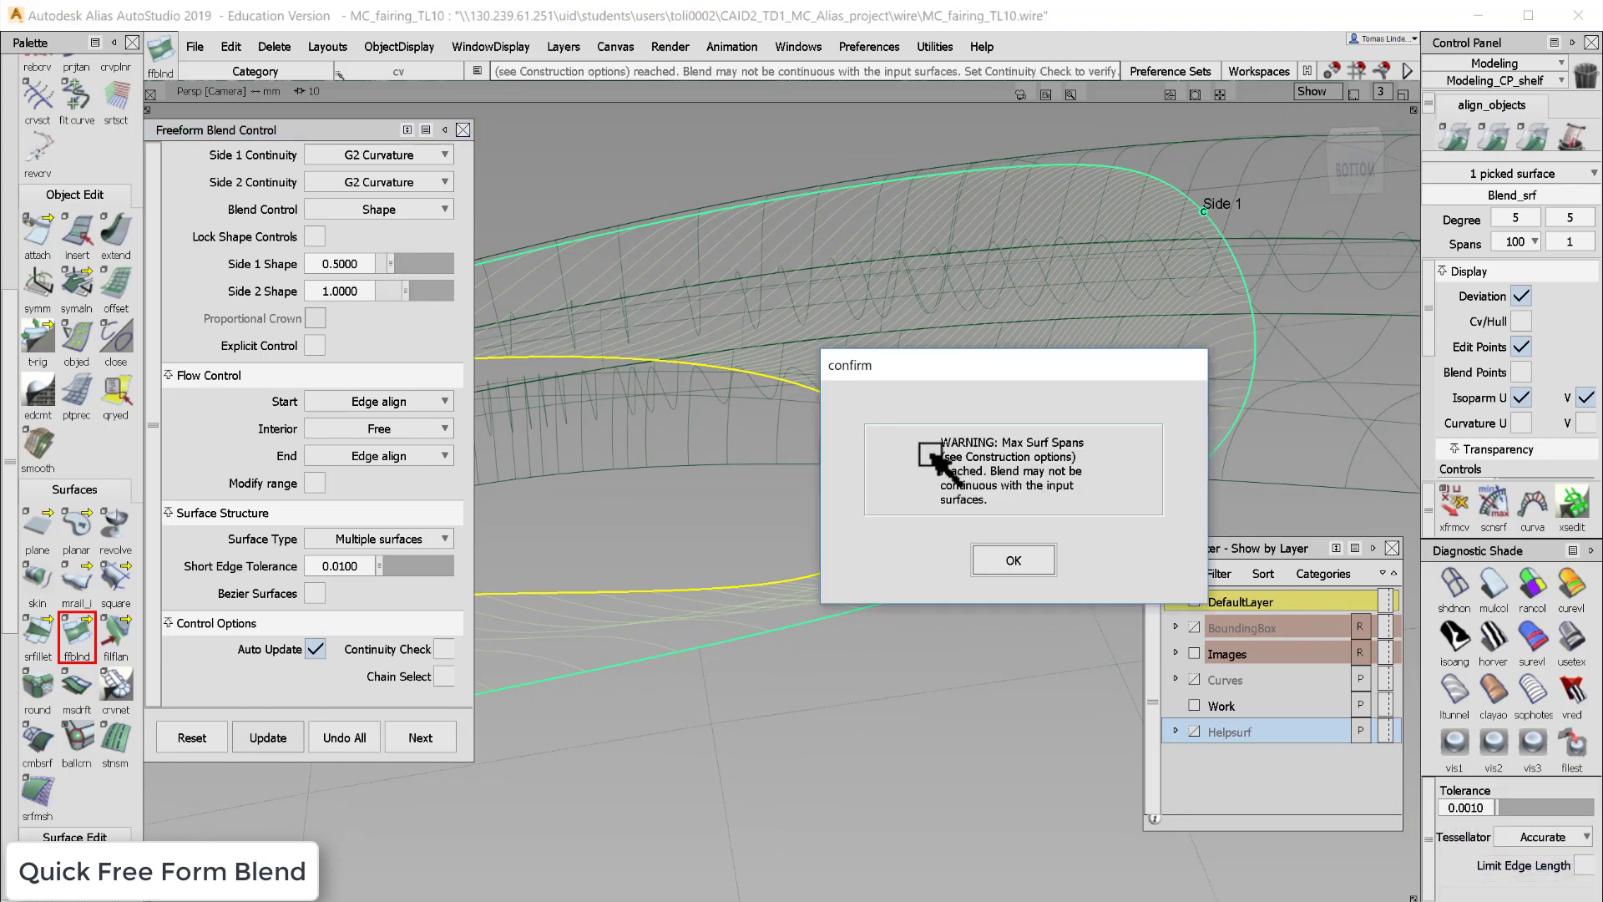
click(1014, 551)
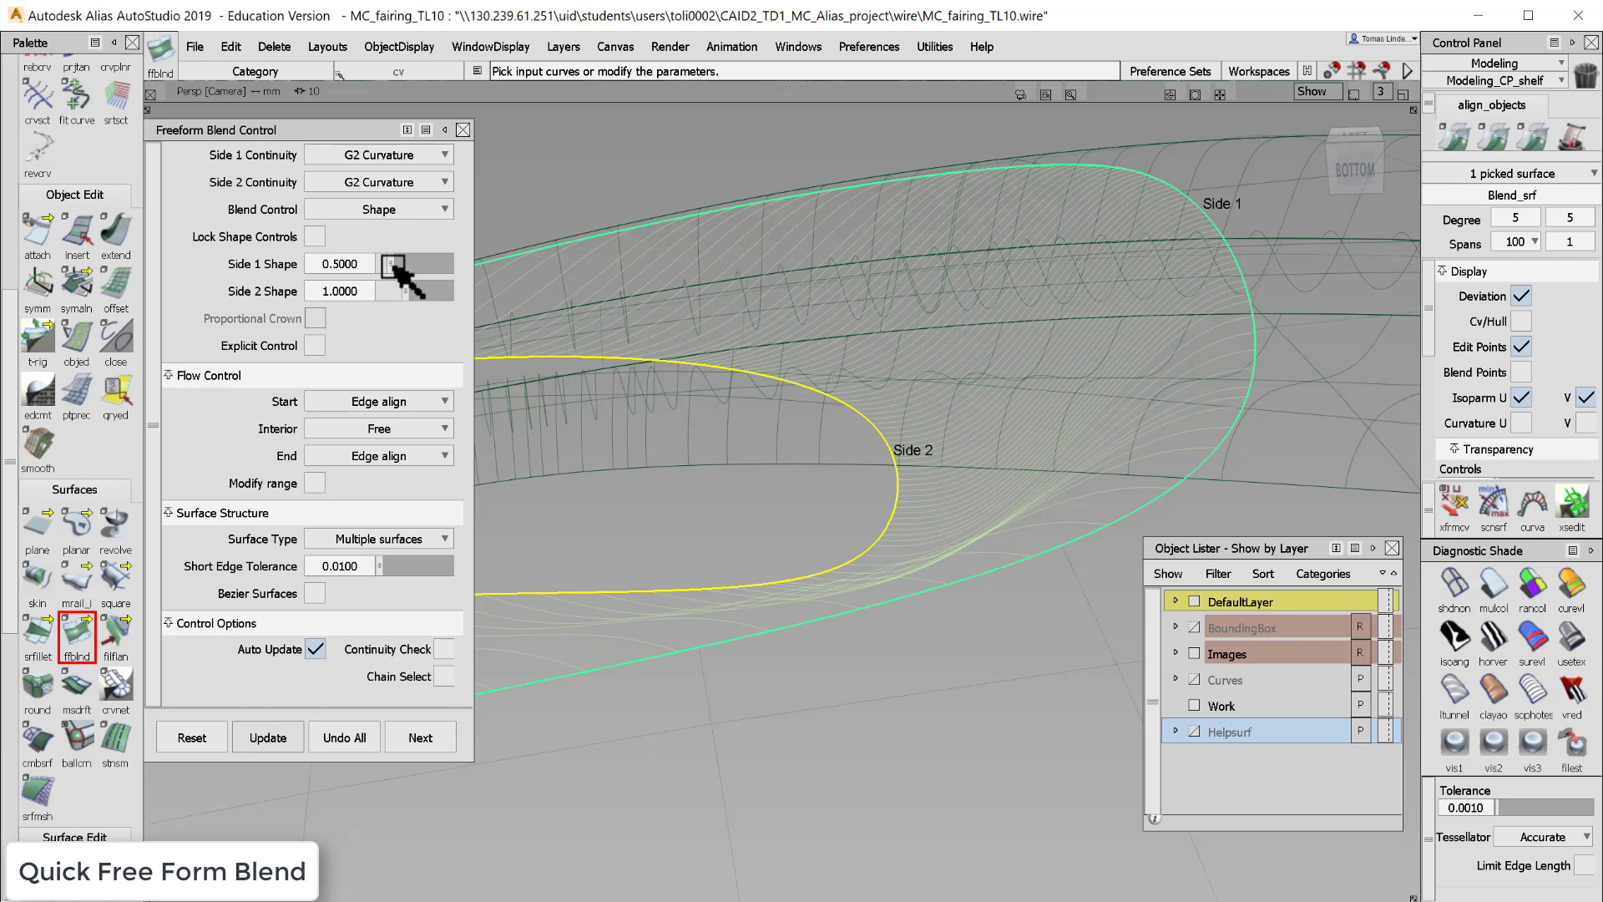
drag(391, 266, 397, 275)
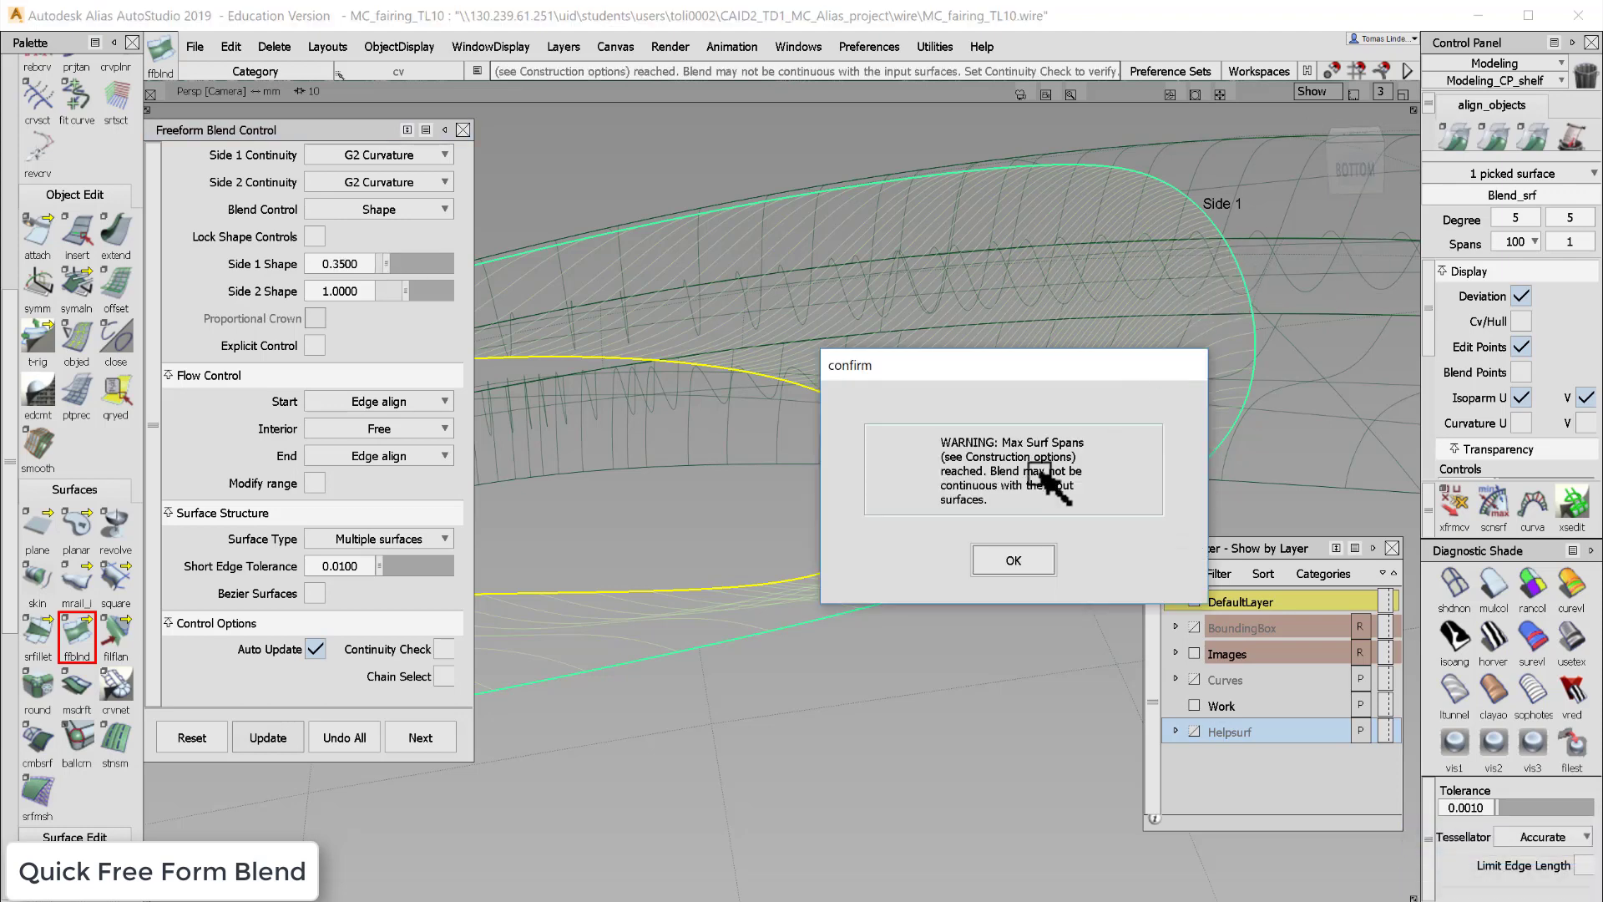
click(1025, 558)
drag(407, 292, 430, 293)
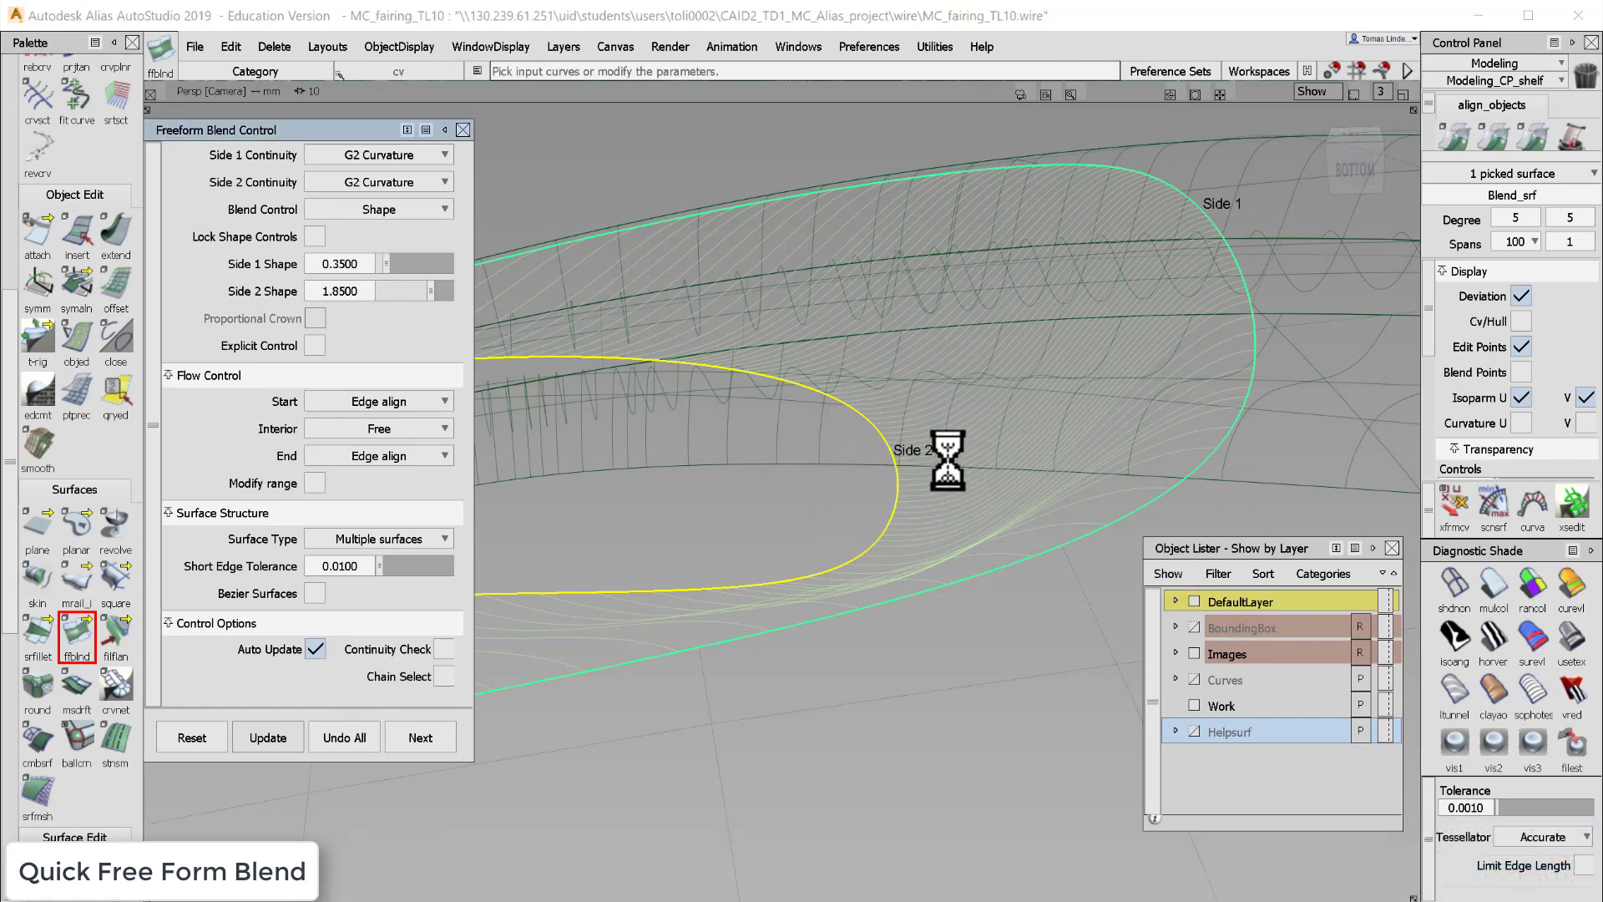
click(998, 571)
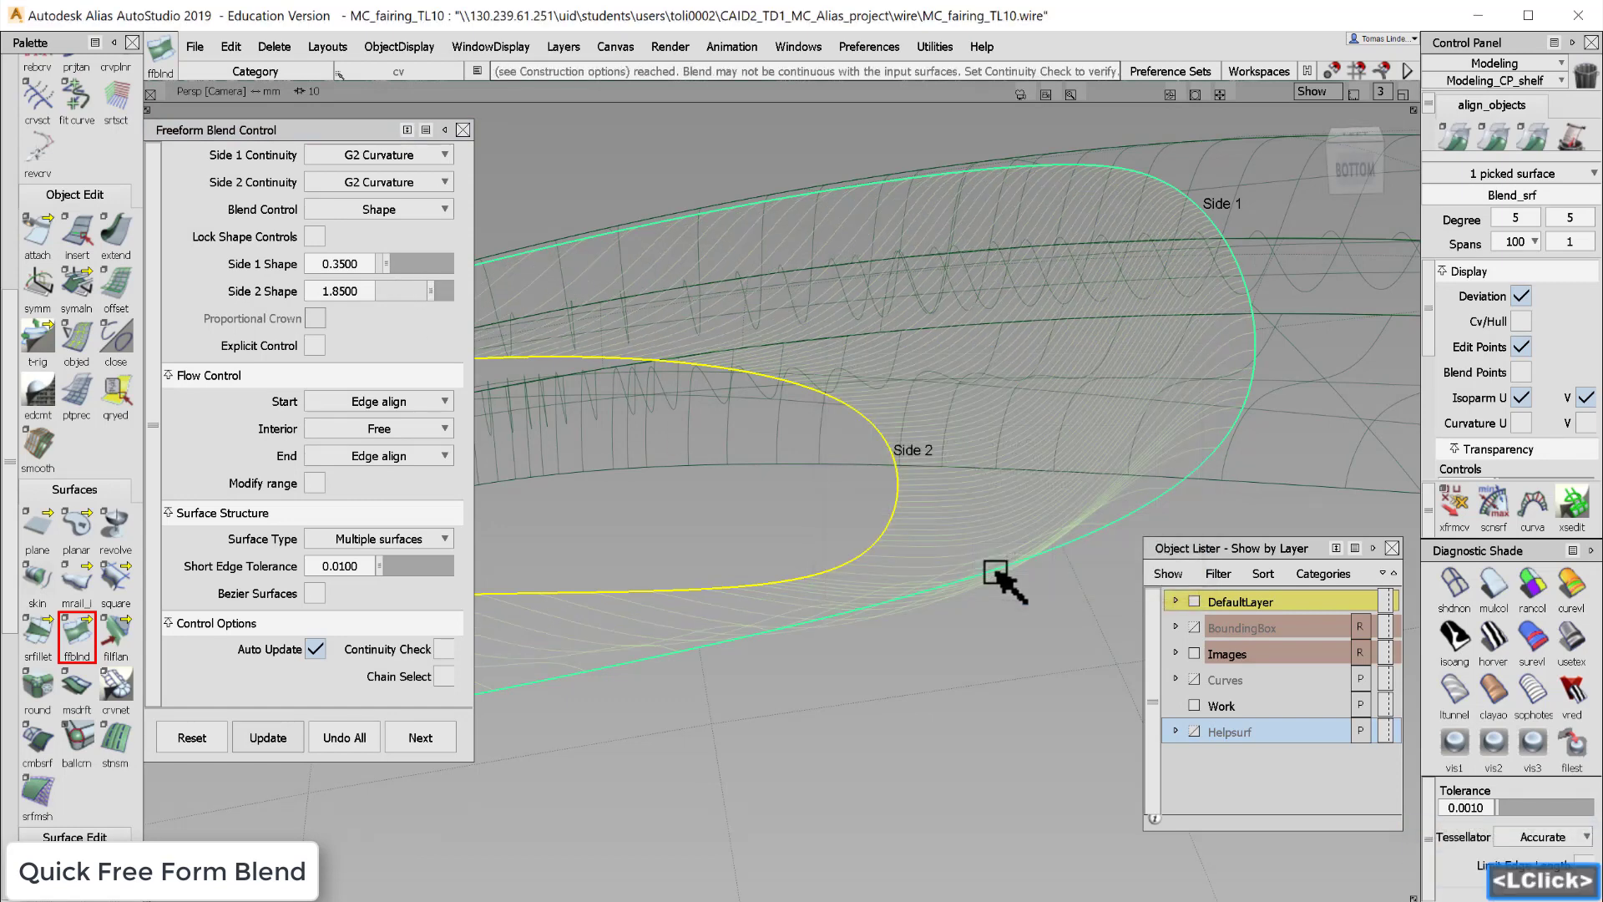
- Zoom and orbit around the blend to inspect its reshaped flow between the two sides
alt+shift+drag(960, 490, 973, 644)
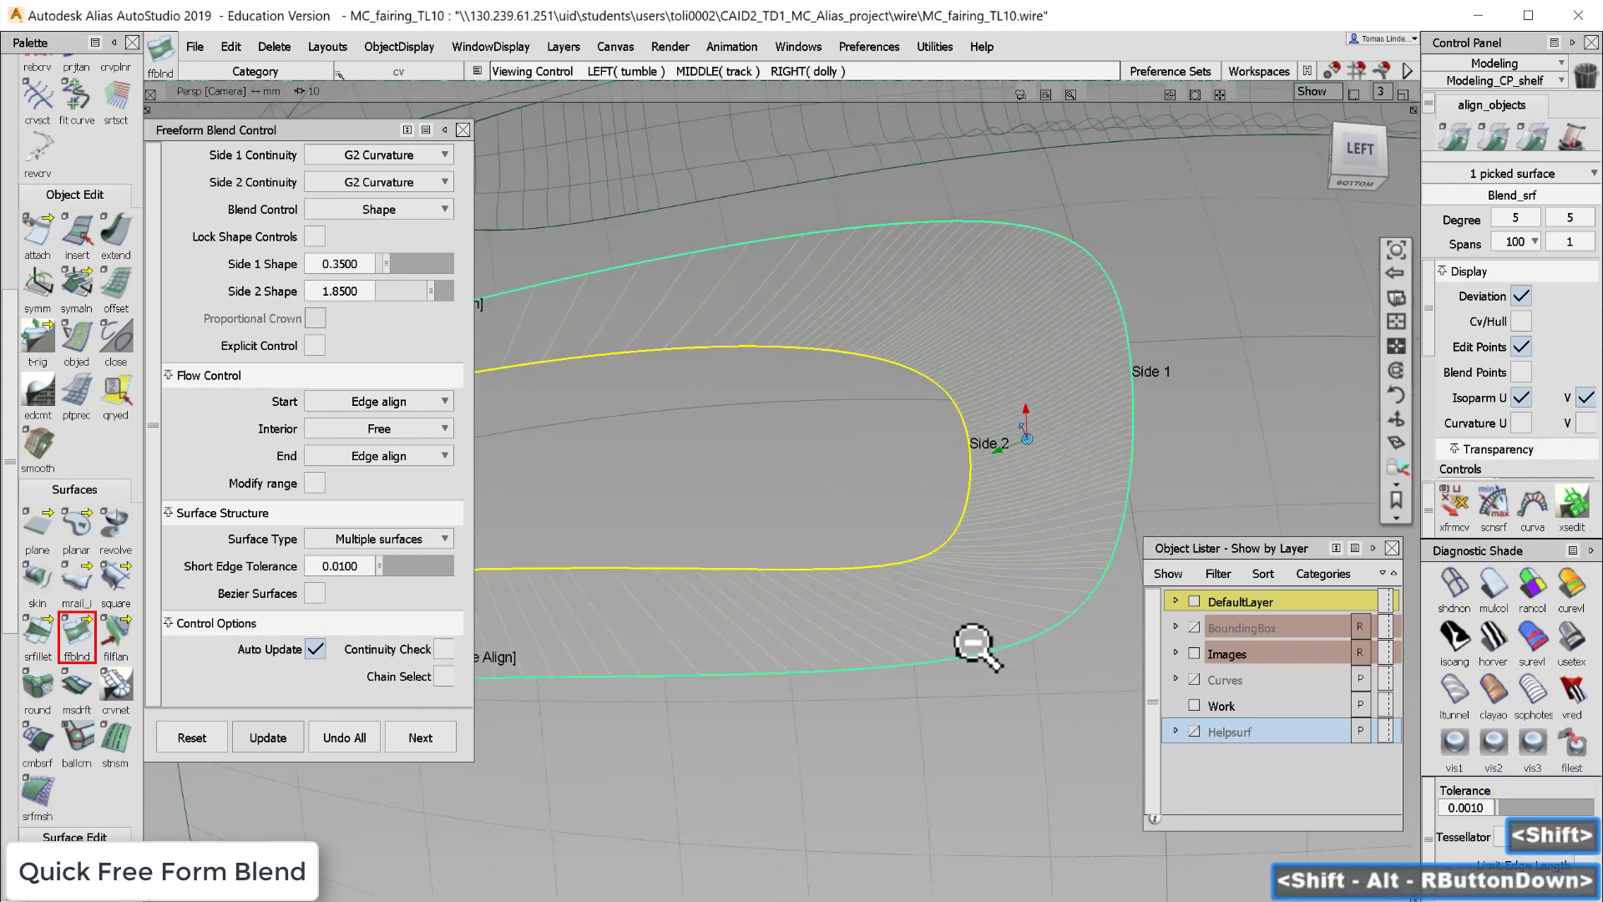
alt+shift+right_drag(974, 644, 975, 510)
mouse_move(975, 511)
alt+shift+mouse_down()
mouse_move(988, 573)
mouse_move(969, 539)
alt+shift+mouse_up()
alt+shift+right_drag(968, 539, 969, 512)
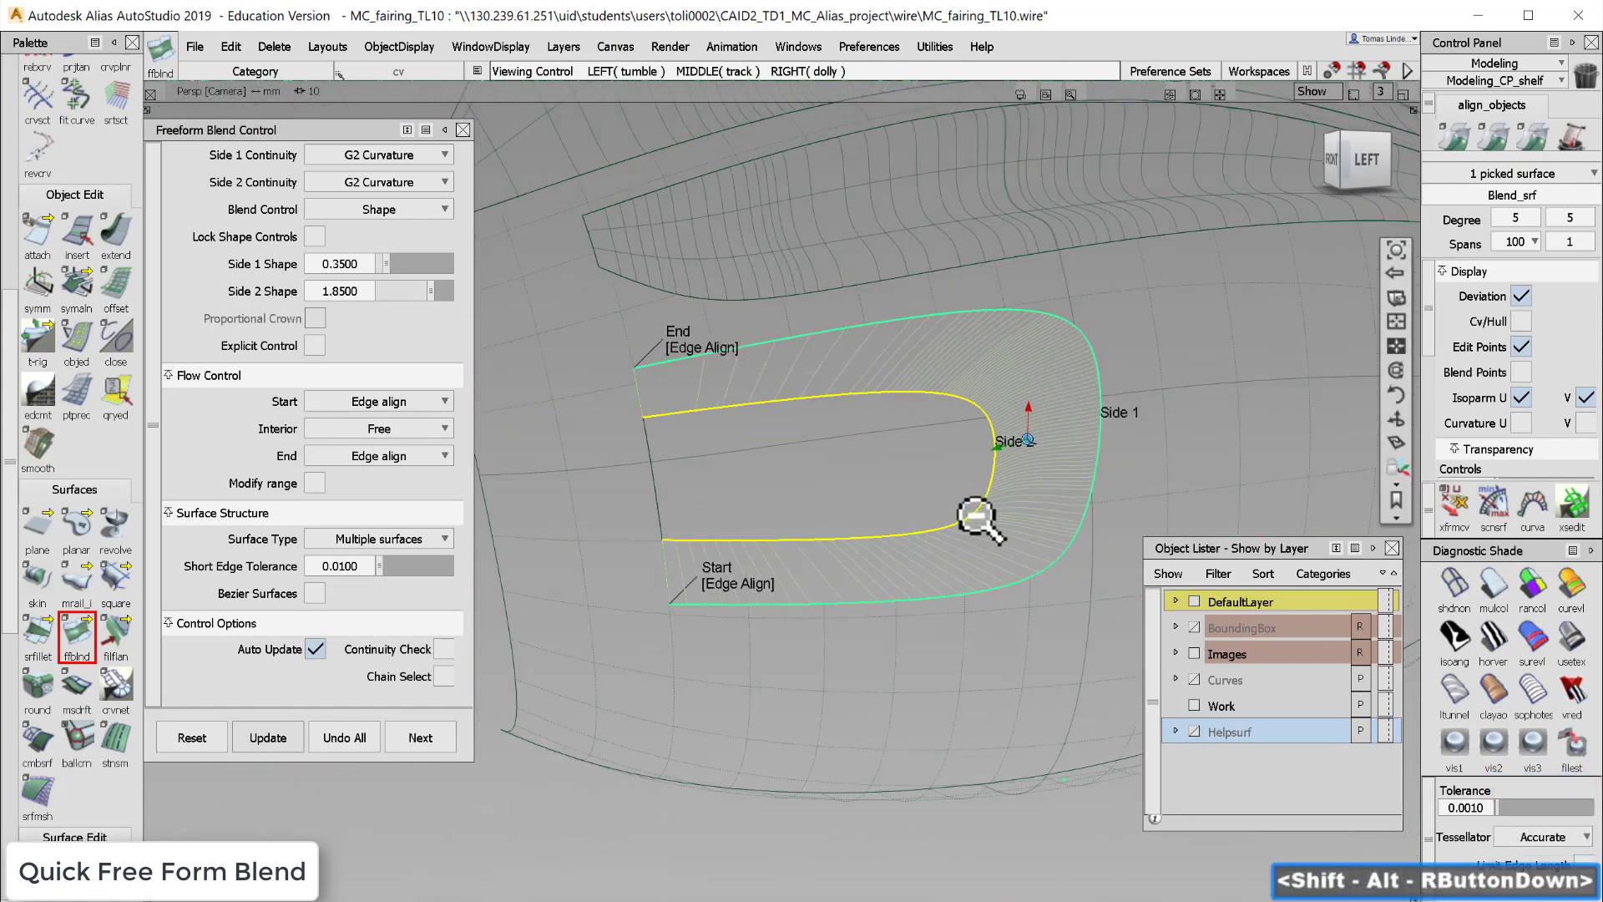
alt+shift+middle_drag(969, 511, 1033, 473)
alt+shift+drag(1033, 473, 1008, 503)
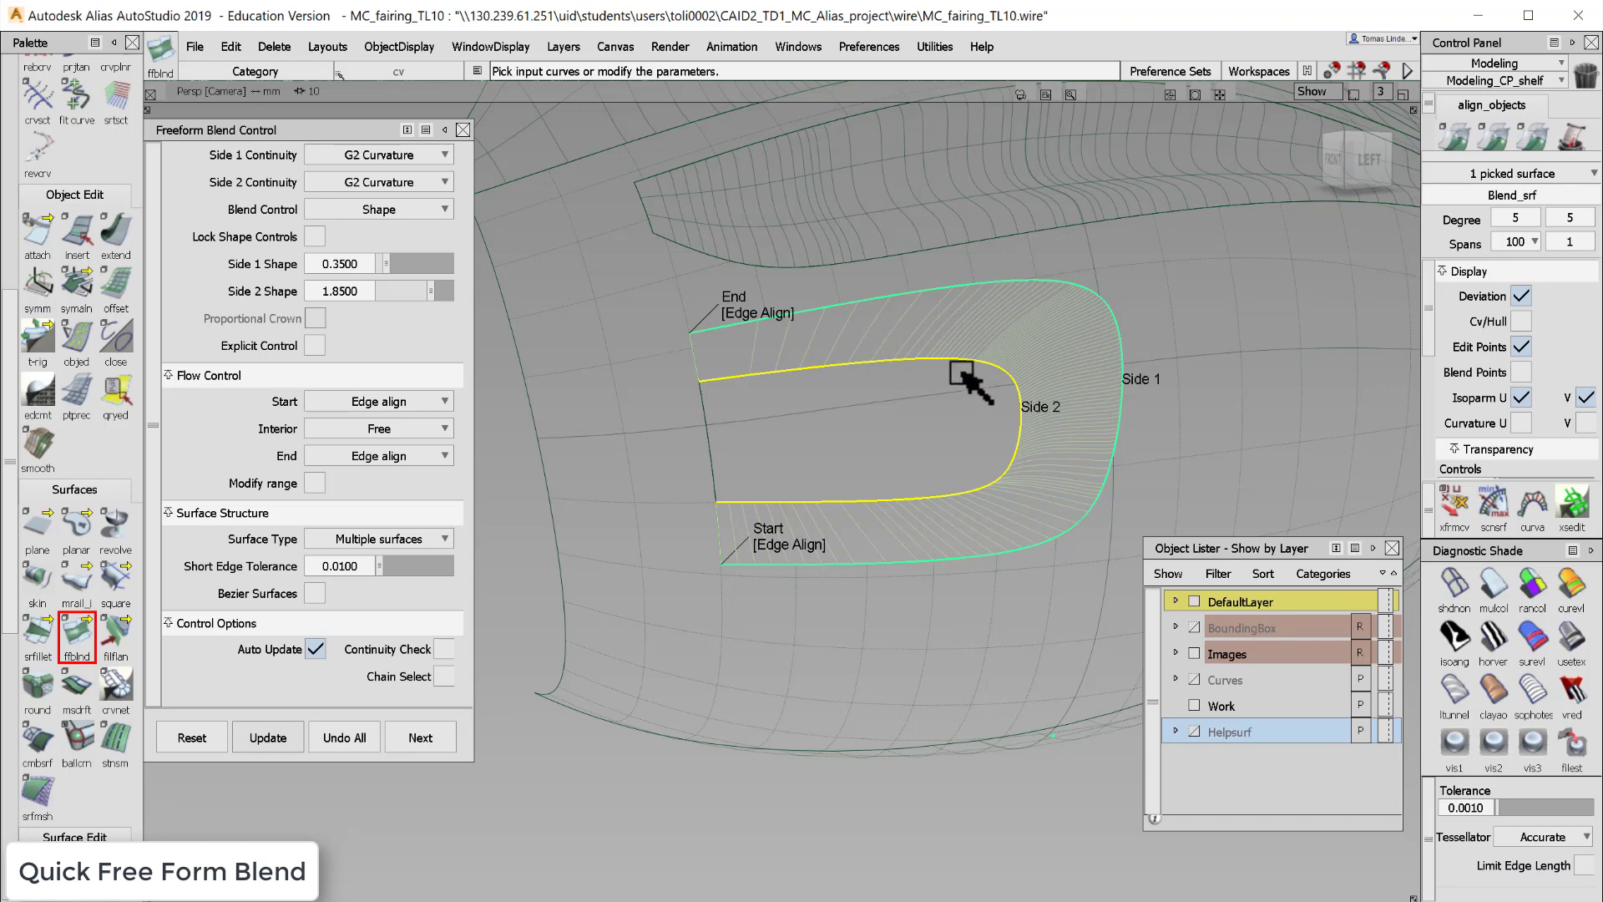
alt+shift+drag(1024, 450, 966, 415)
alt+shift+right_drag(966, 415, 959, 354)
alt+shift+drag(959, 354, 895, 359)
alt+shift+right_drag(895, 359, 885, 401)
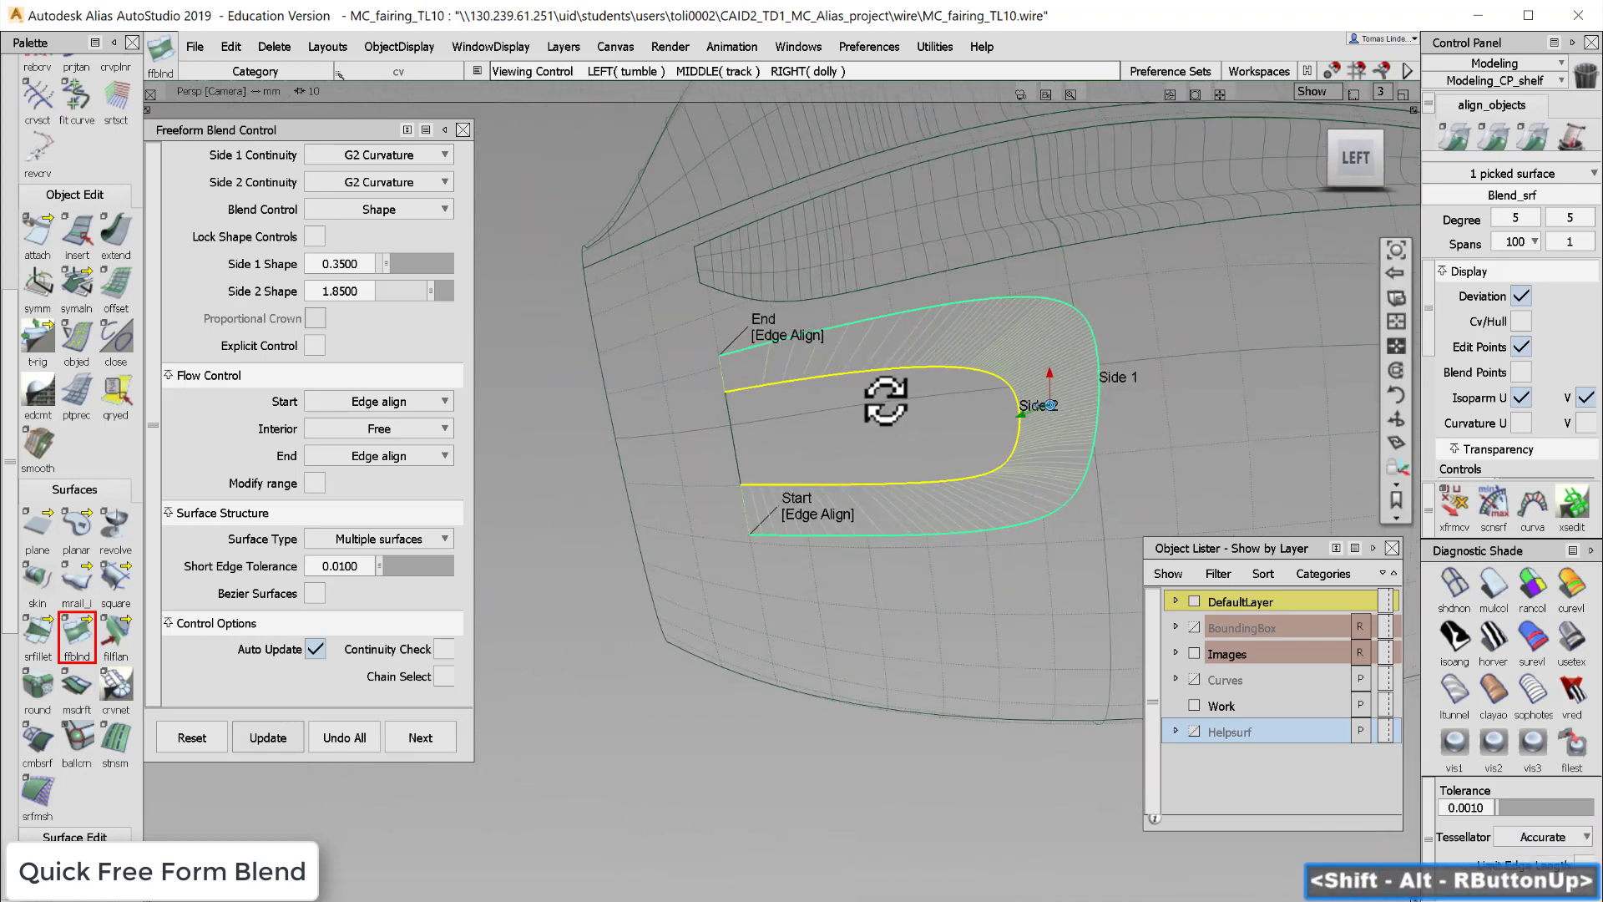
alt+shift+drag(886, 400, 1029, 472)
alt+shift+right_drag(1028, 471, 982, 411)
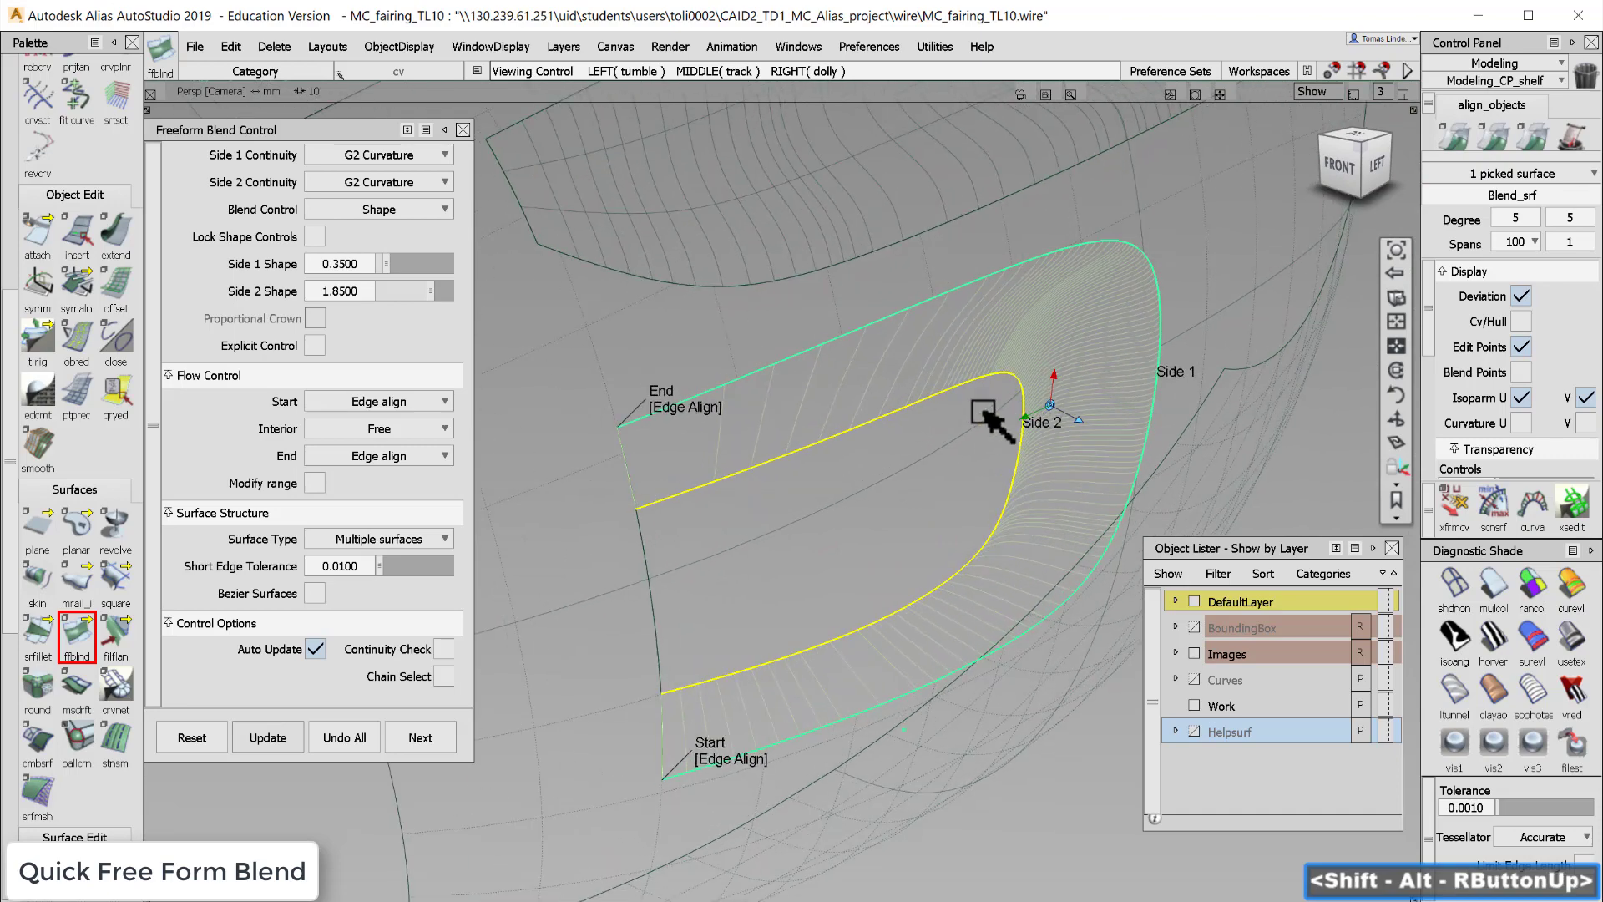
alt+shift+drag(991, 490, 1155, 458)
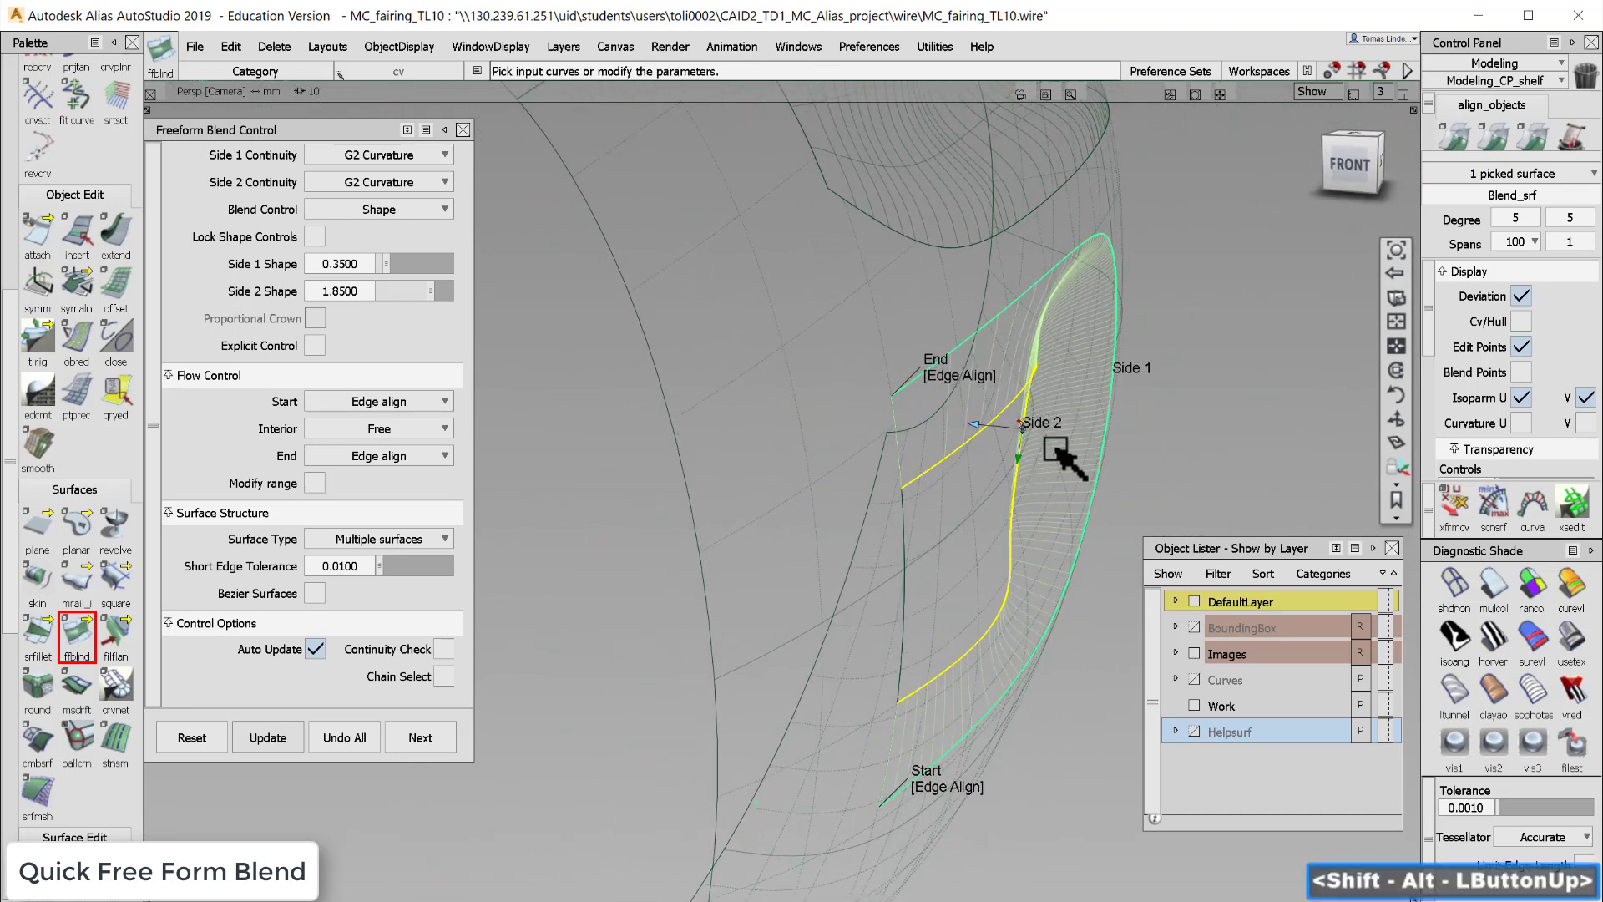
alt+shift+drag(1056, 451, 1087, 398)
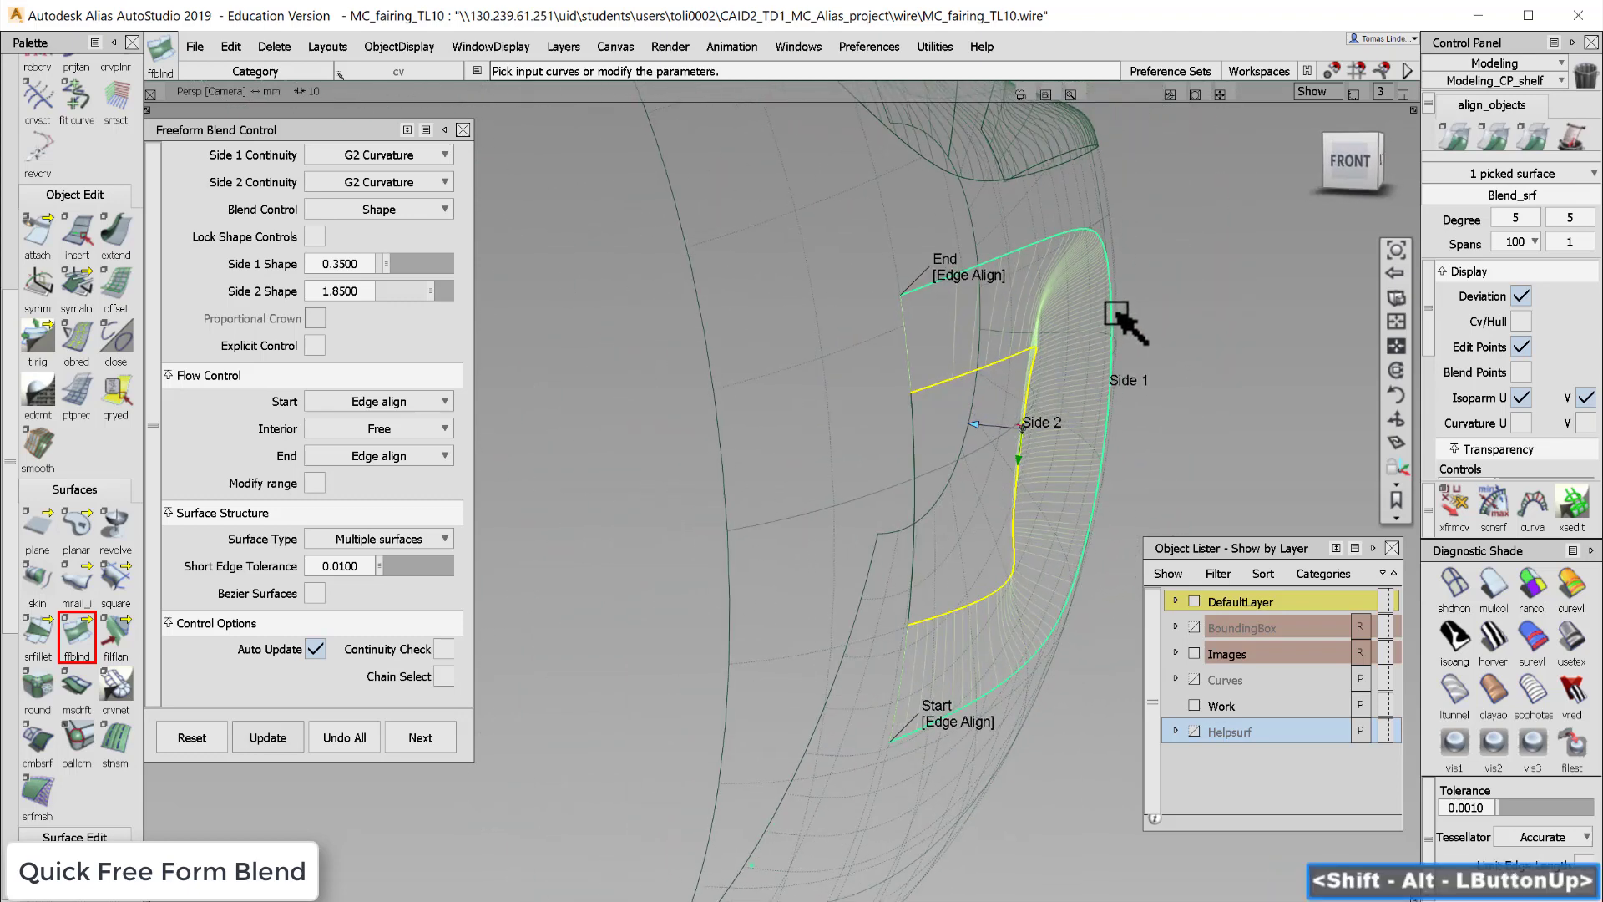
- Show the Curves layer and close the Freeform Blend Control
alt+shift+click(1058, 429)
mouse_move(973, 490)
alt+shift+mouse_down()
mouse_move(1023, 486)
mouse_move(909, 487)
mouse_move(952, 441)
mouse_move(957, 470)
alt+shift+mouse_up()
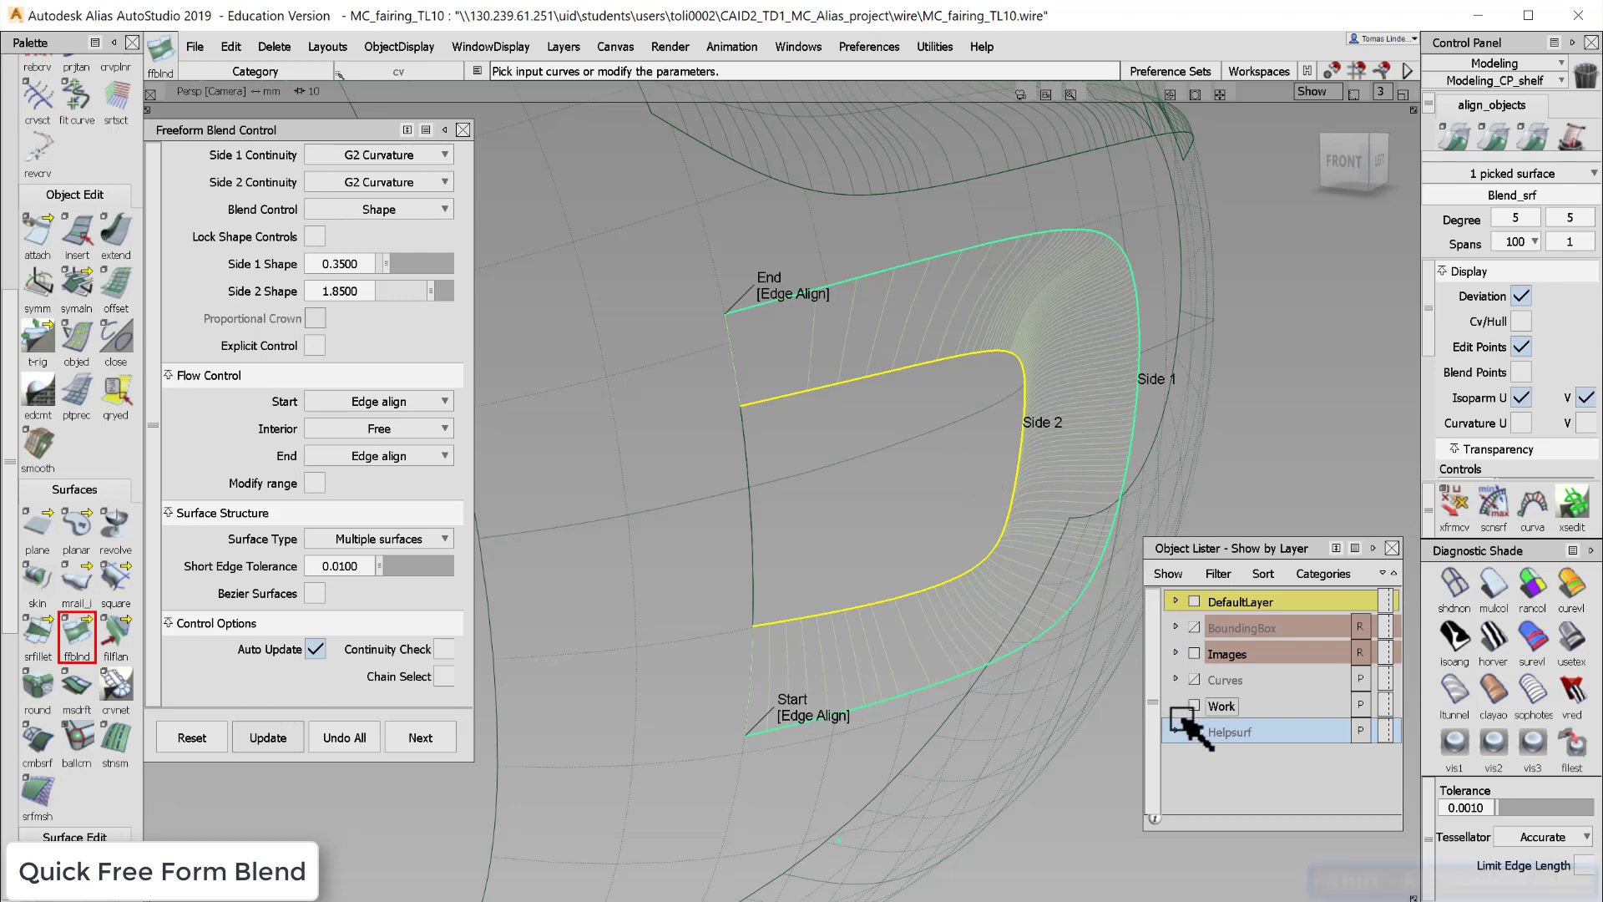
click(1194, 679)
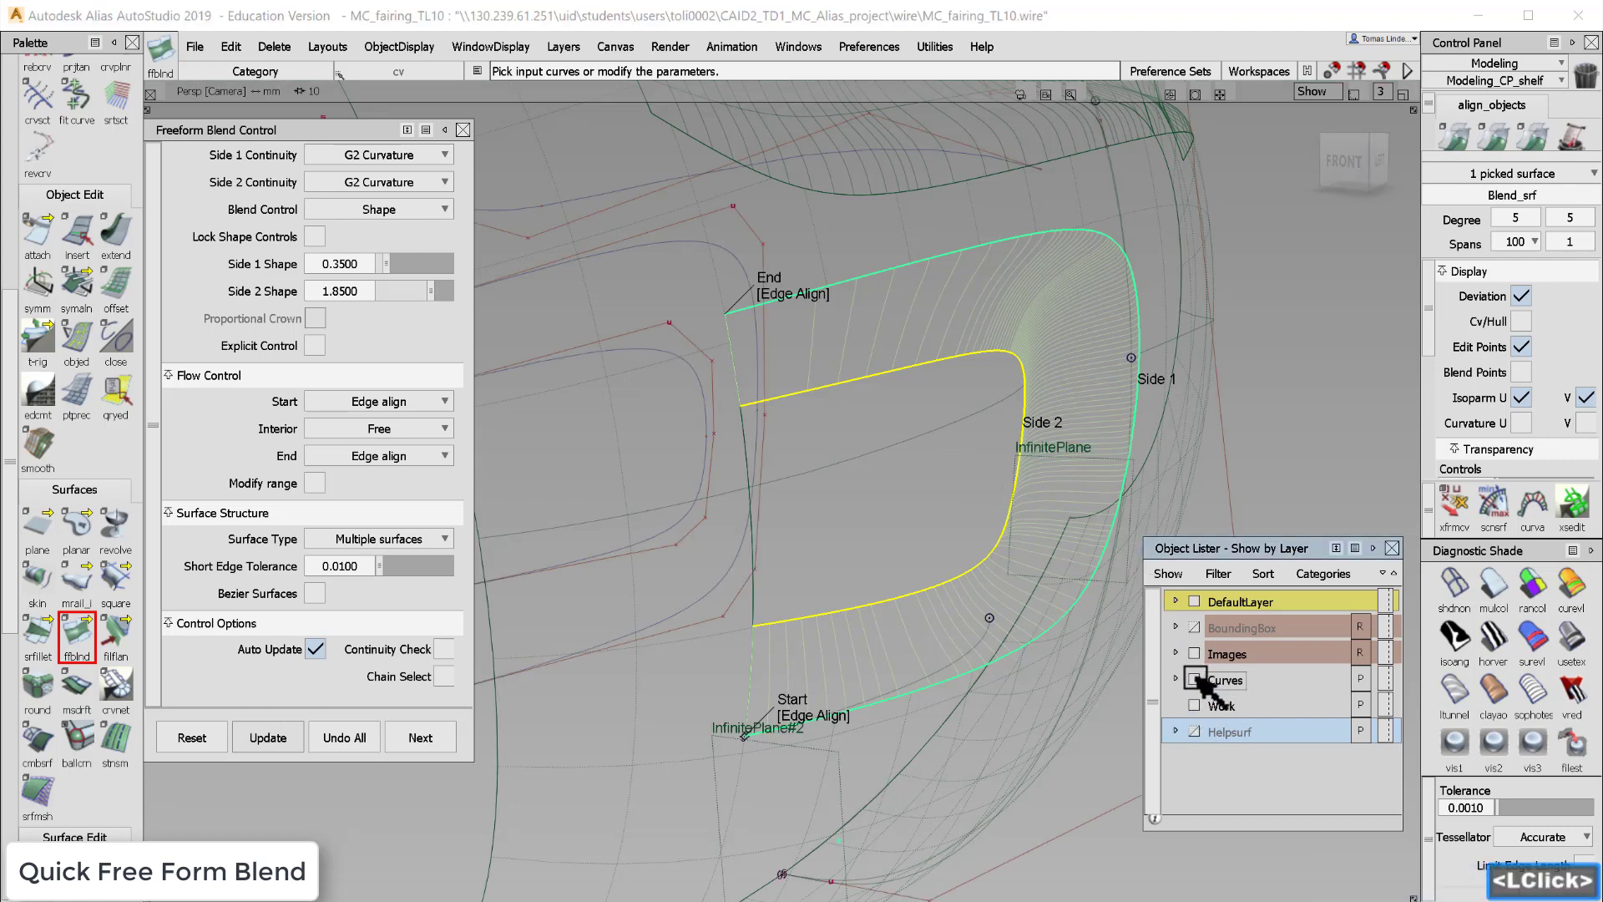
click(464, 130)
- Open the Blend Curve Toolbox, start the edit tool and pick the blend curve near the lower opening corner
ctrl+shift+drag(573, 346, 583, 333)
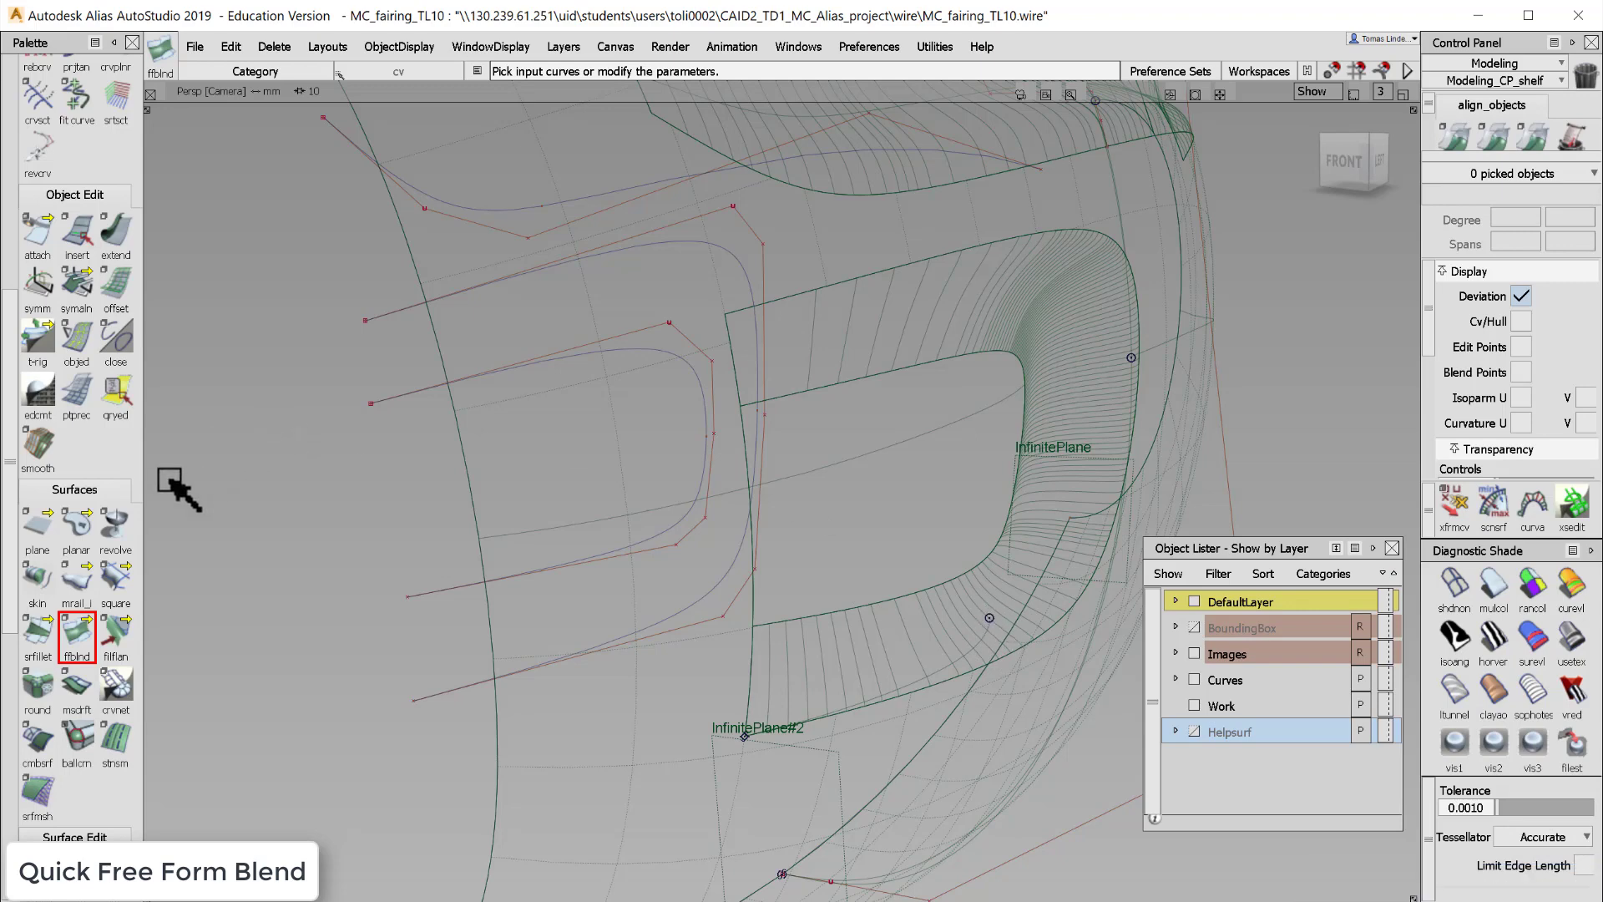
drag(17, 519, 8, 334)
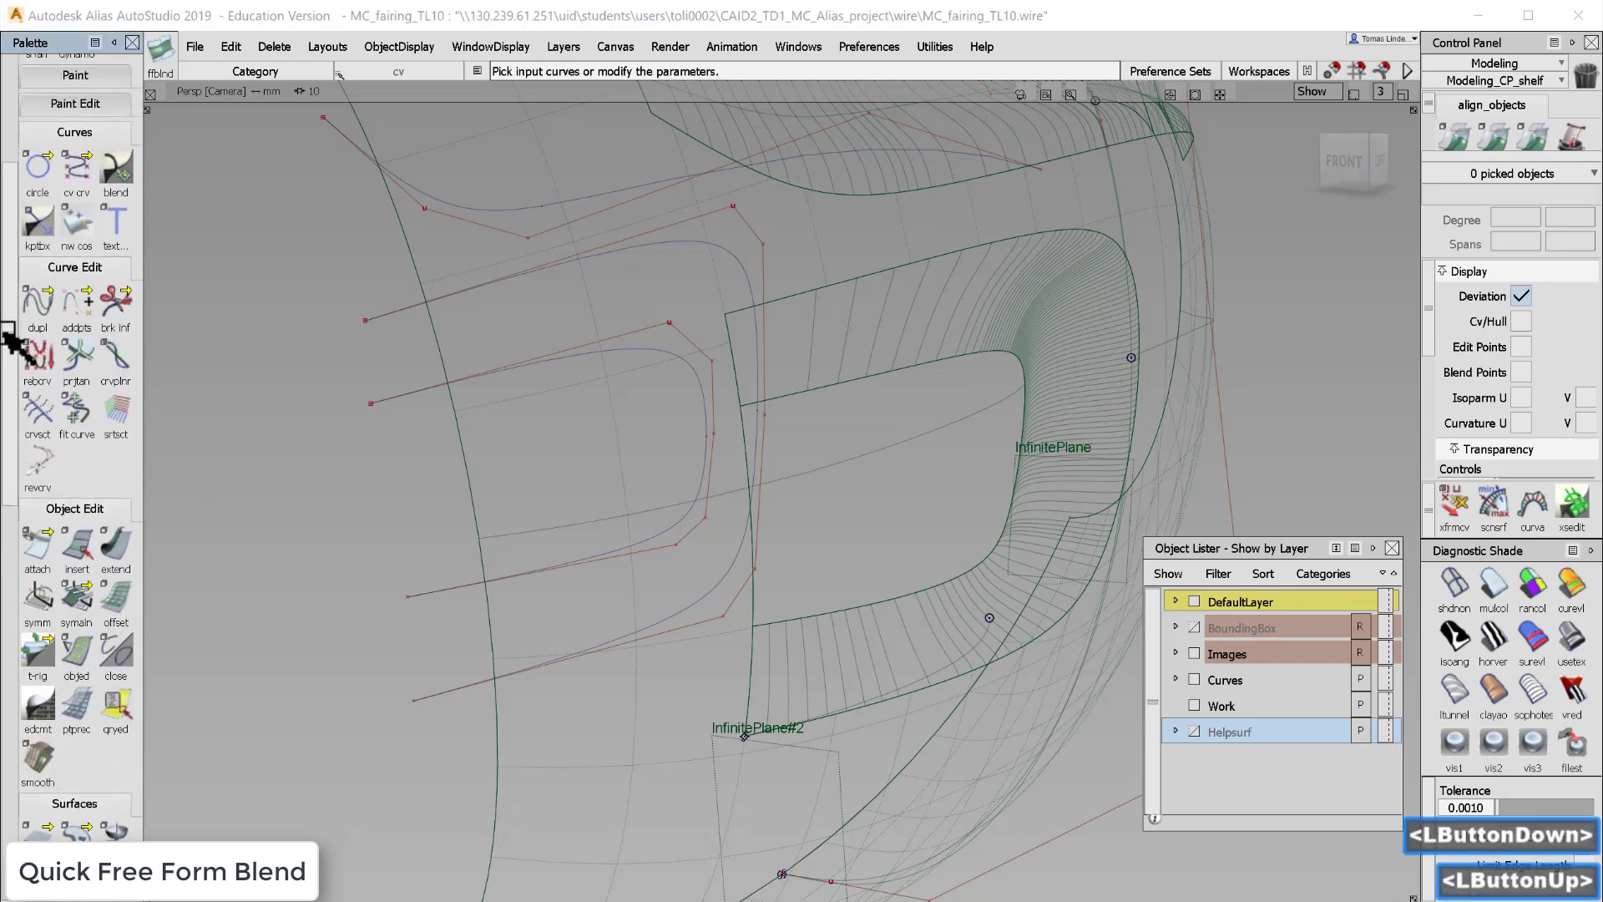
click(115, 177)
click(280, 198)
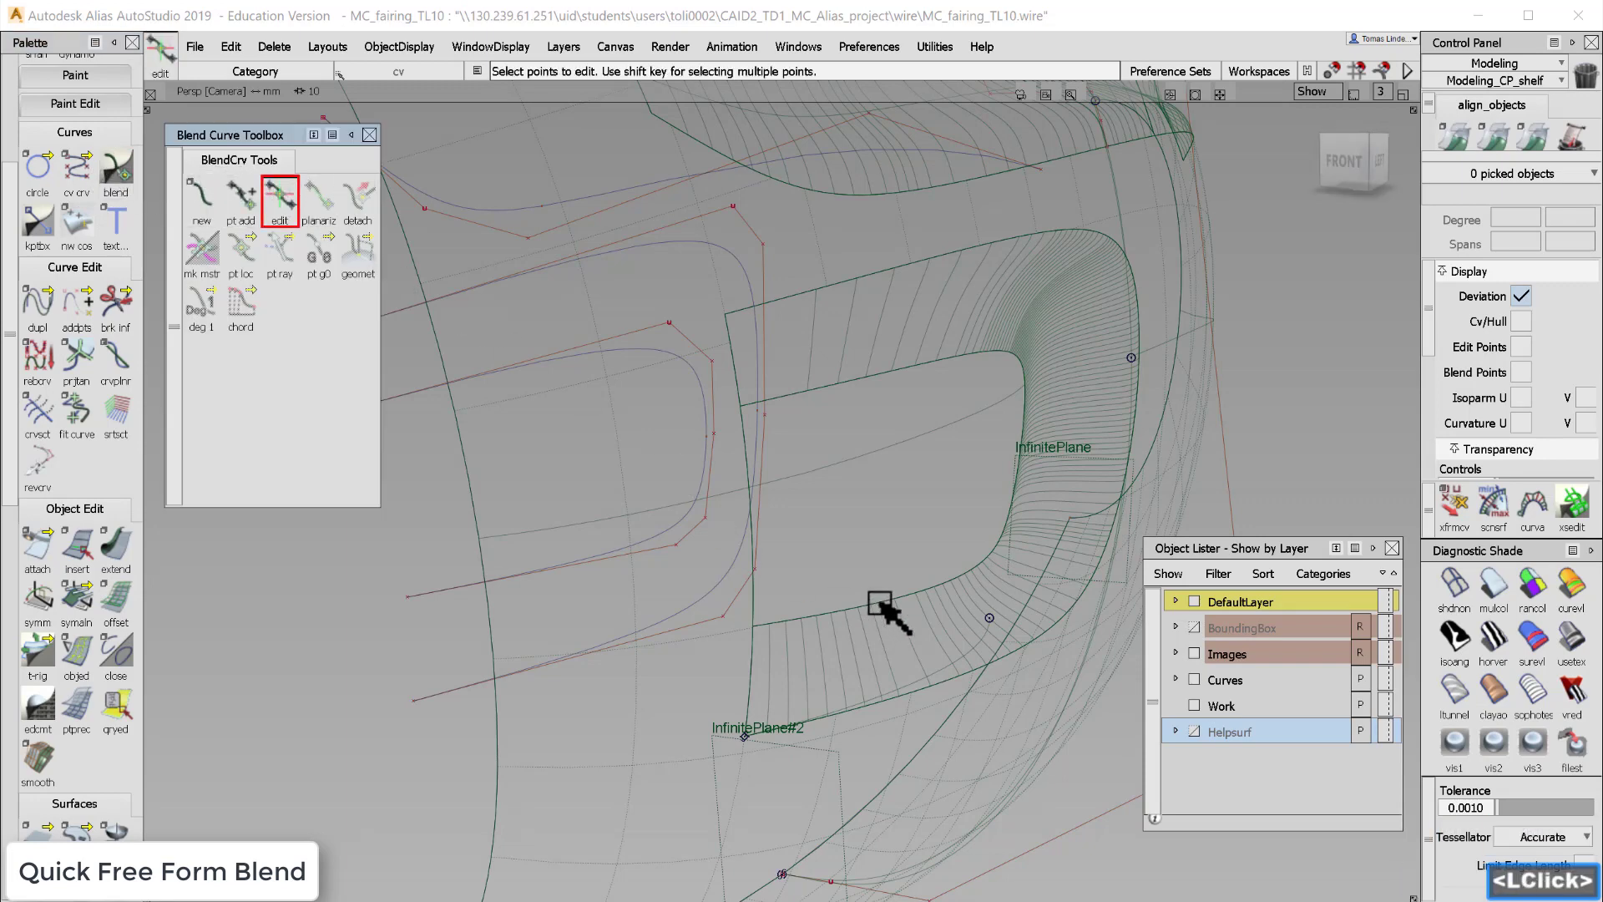
click(993, 624)
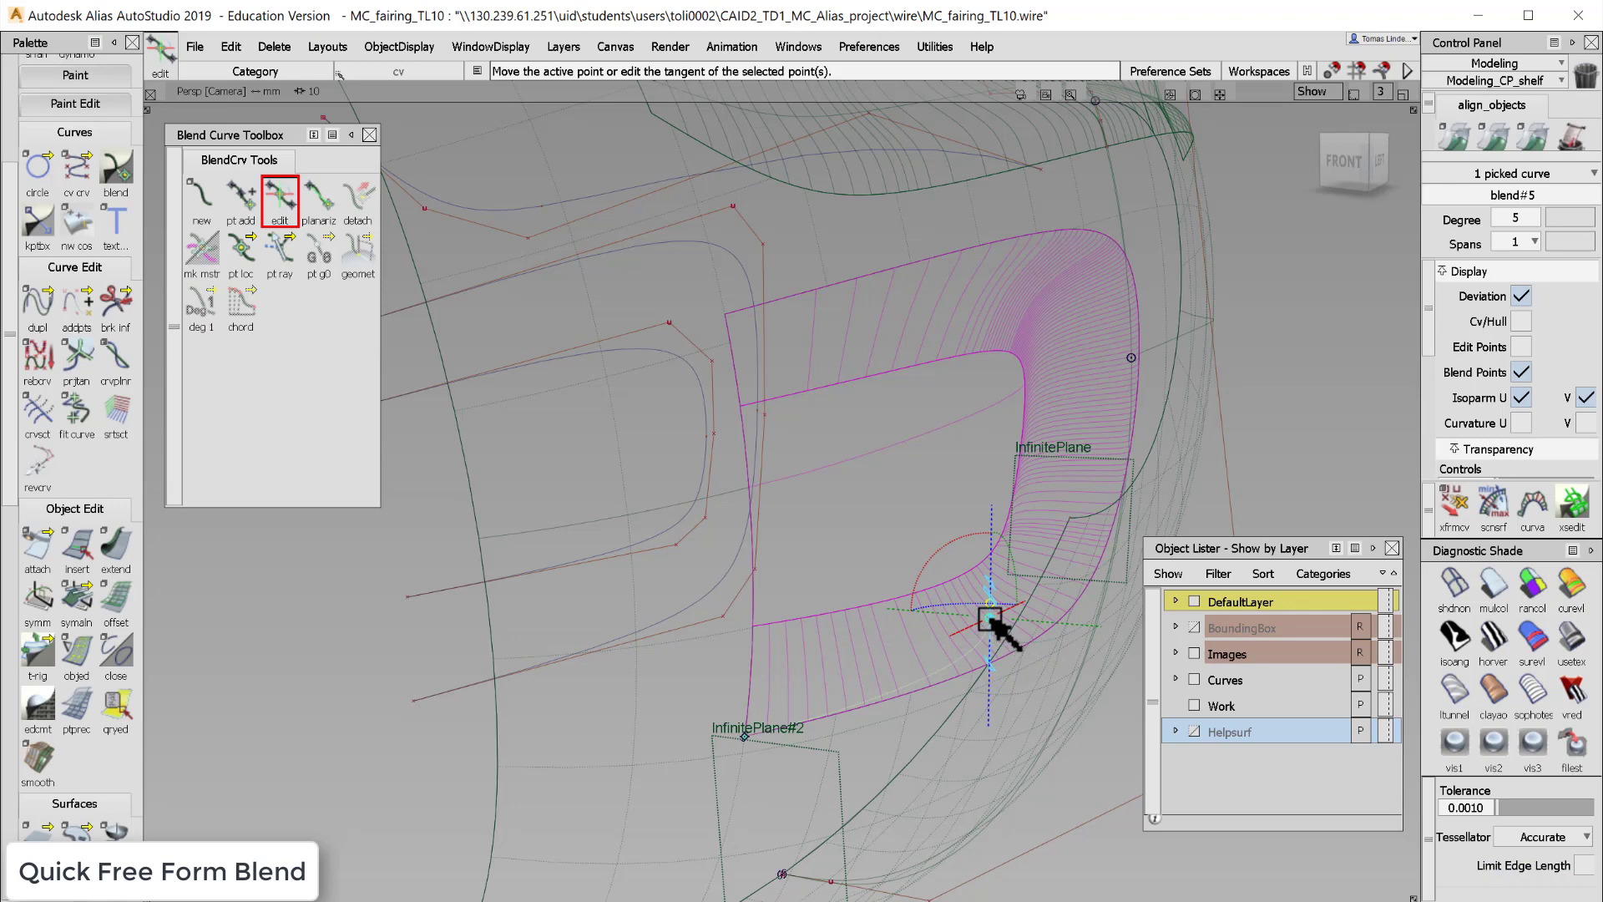
middle_click(994, 622)
click(991, 619)
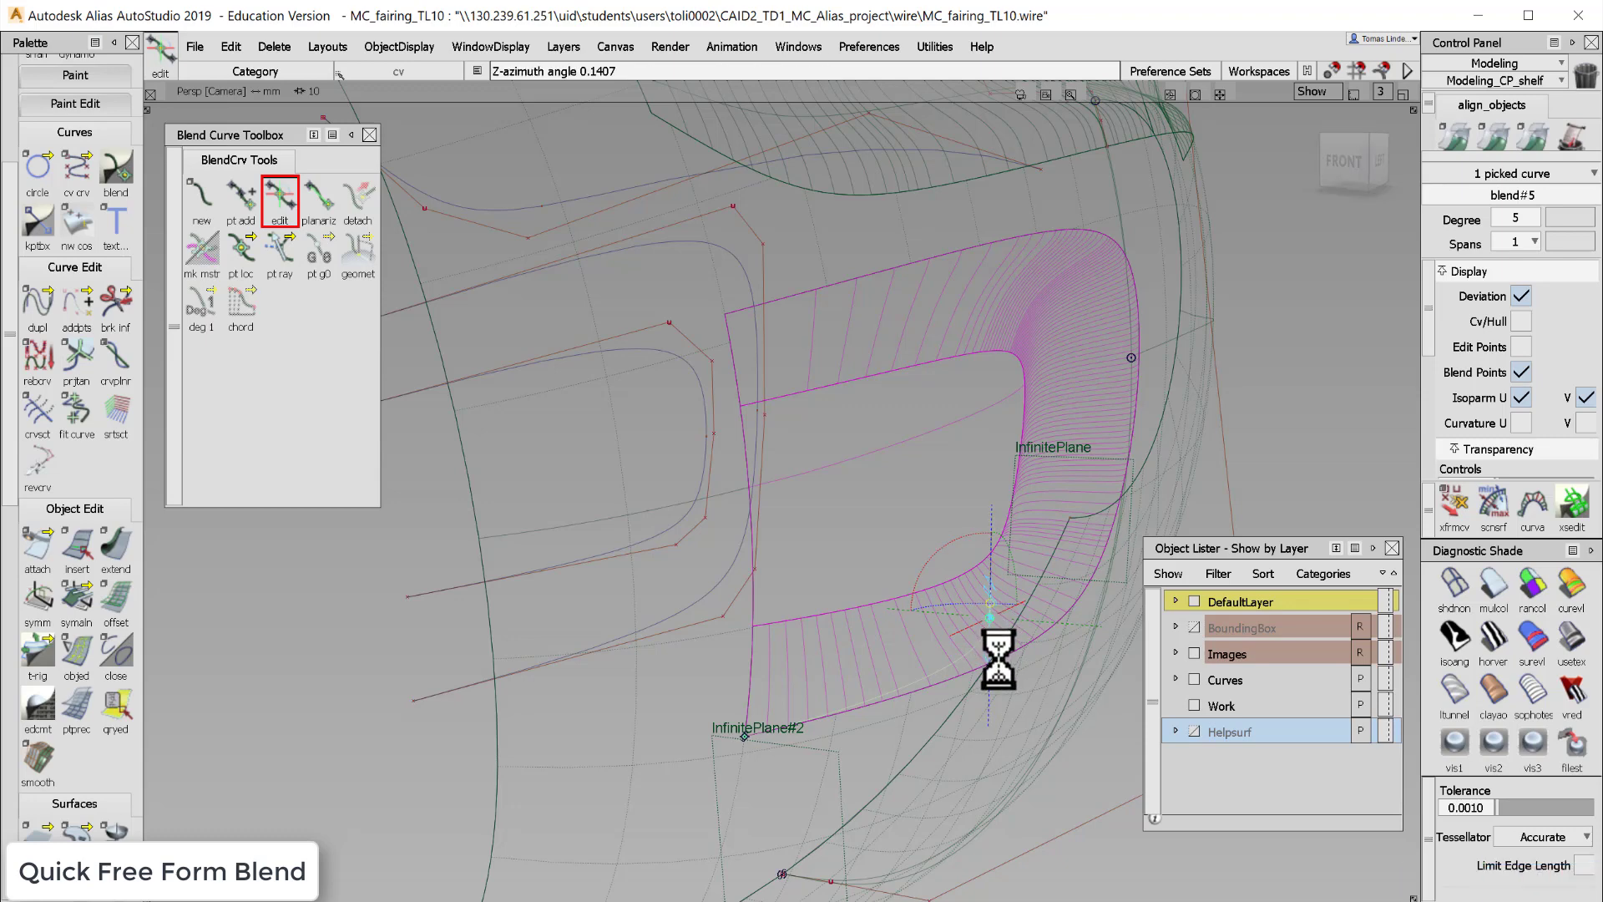
- Zoom and orbit around the blend curve's lower point to examine its tangent manipulator
key(alt+shift)
alt+shift+drag(1008, 638, 1027, 661)
alt+shift+right_drag(1031, 666, 925, 577)
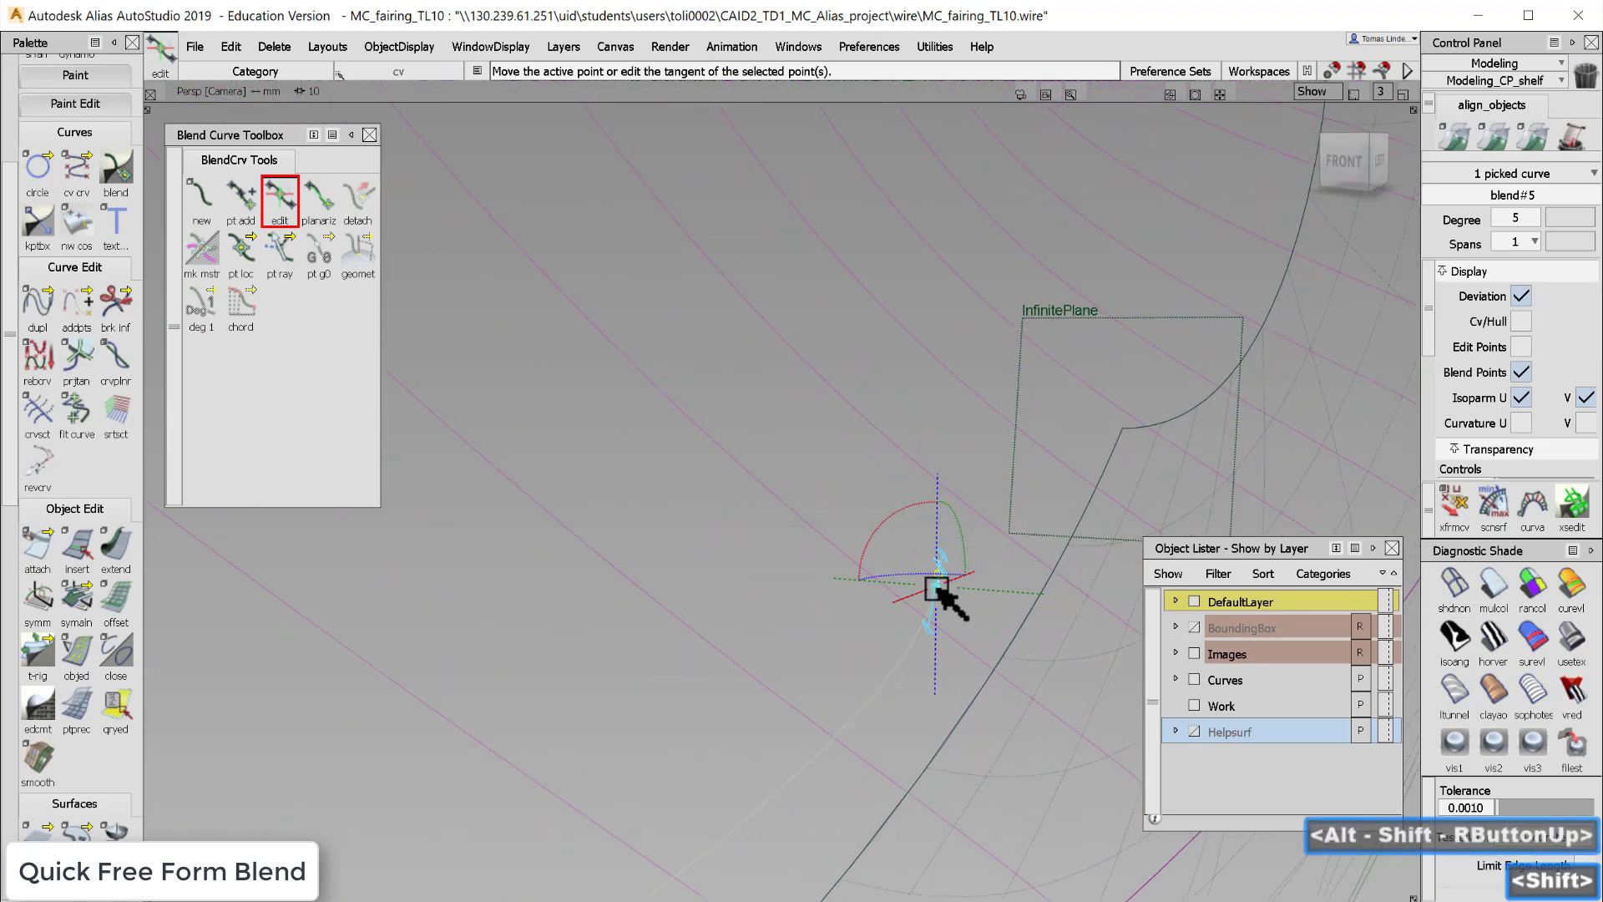
click(937, 587)
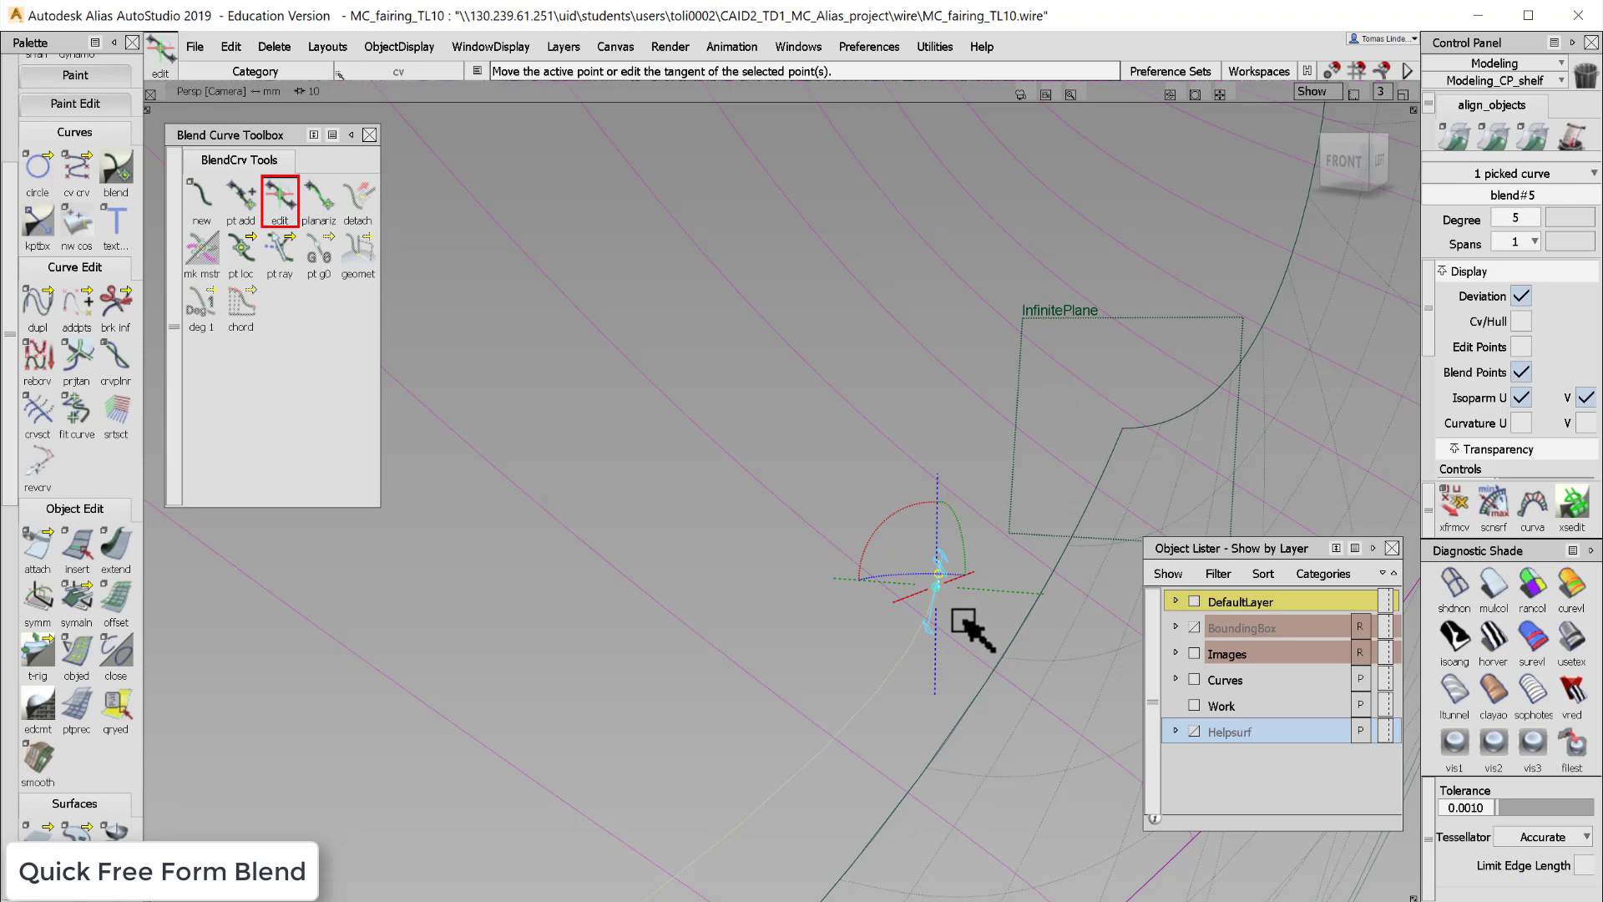
alt+shift+drag(966, 634, 905, 618)
alt+shift+middle_drag(905, 618, 451, 401)
alt+shift+drag(837, 567, 830, 600)
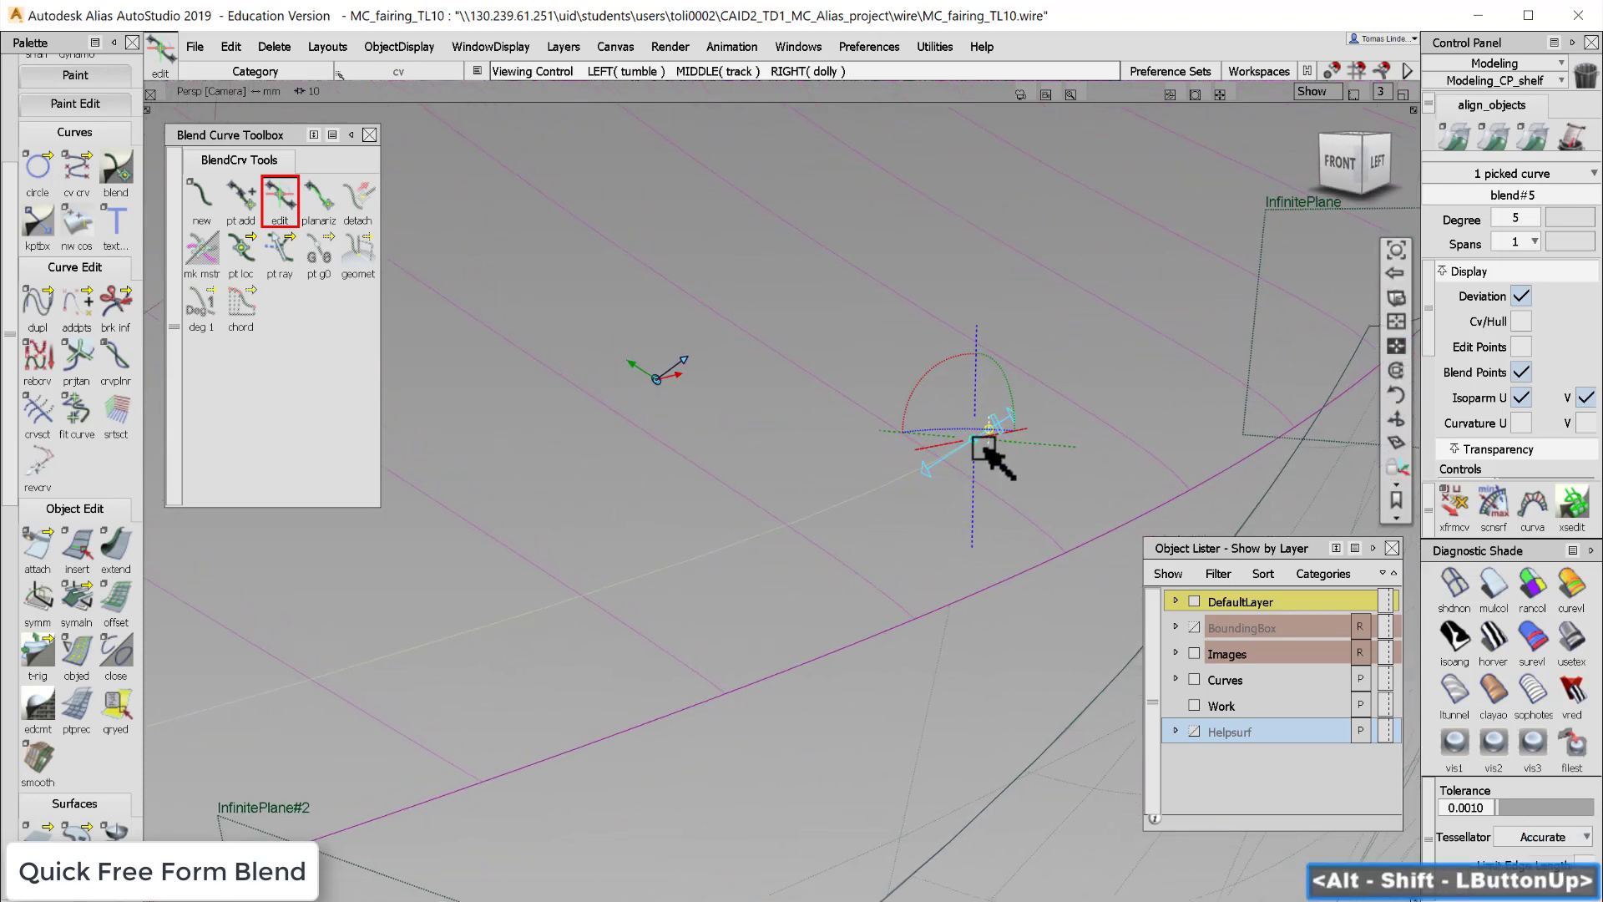
alt+shift+right_drag(1020, 512, 887, 512)
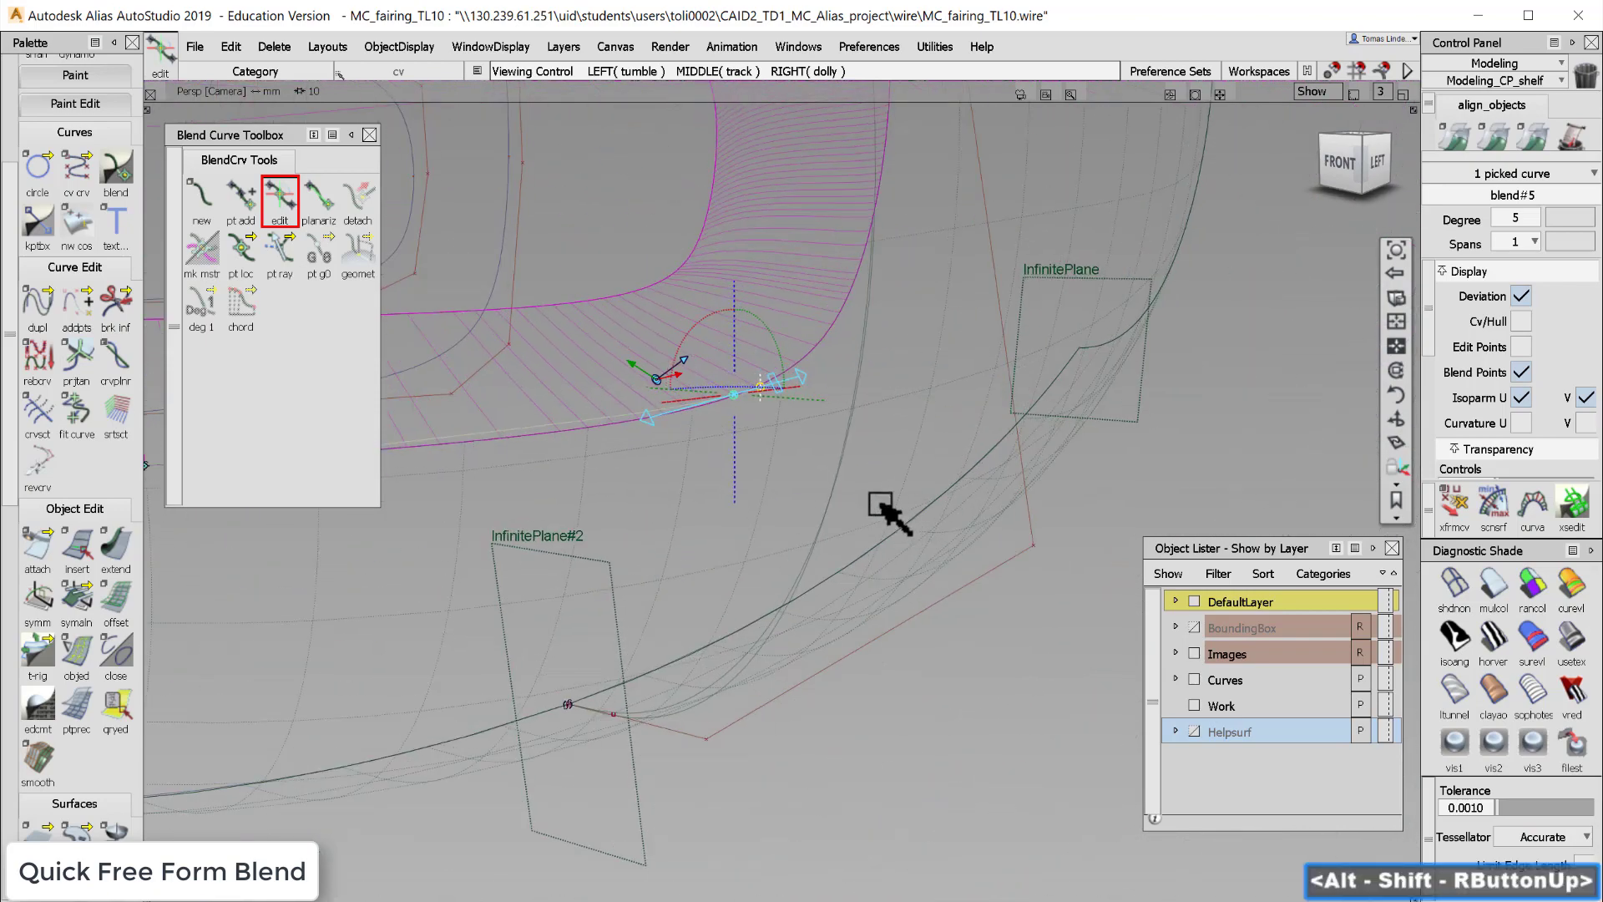
alt+shift+middle_drag(888, 512, 1062, 498)
alt+shift+drag(1062, 499, 993, 497)
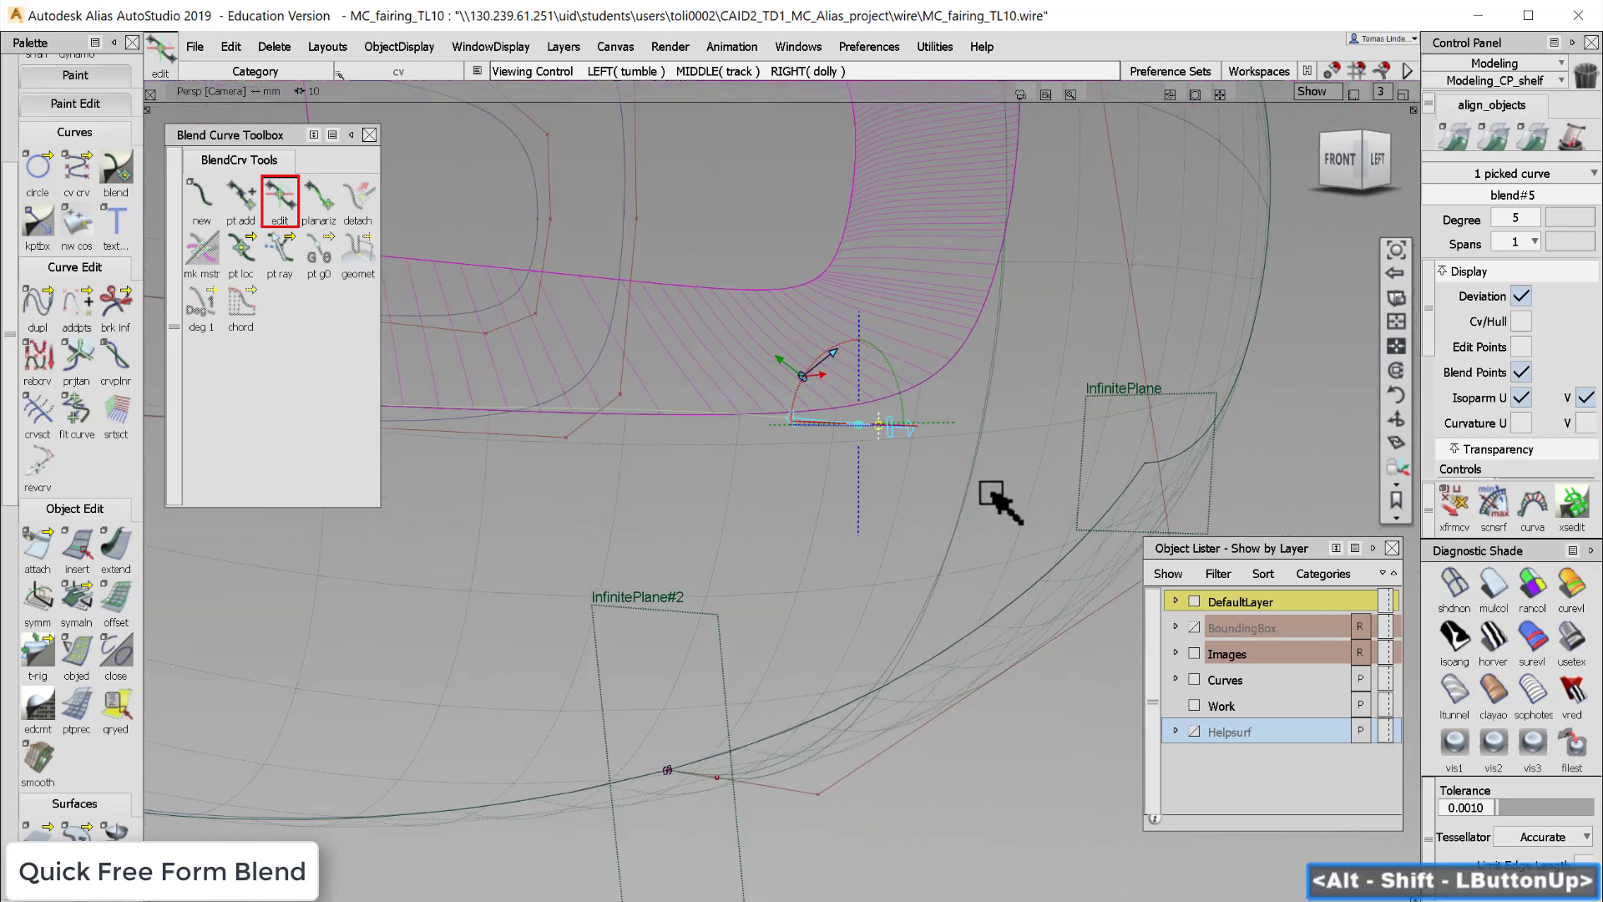
alt+shift+drag(934, 557, 1194, 578)
alt+shift+drag(846, 499, 960, 506)
alt+shift+middle_drag(960, 506, 1112, 582)
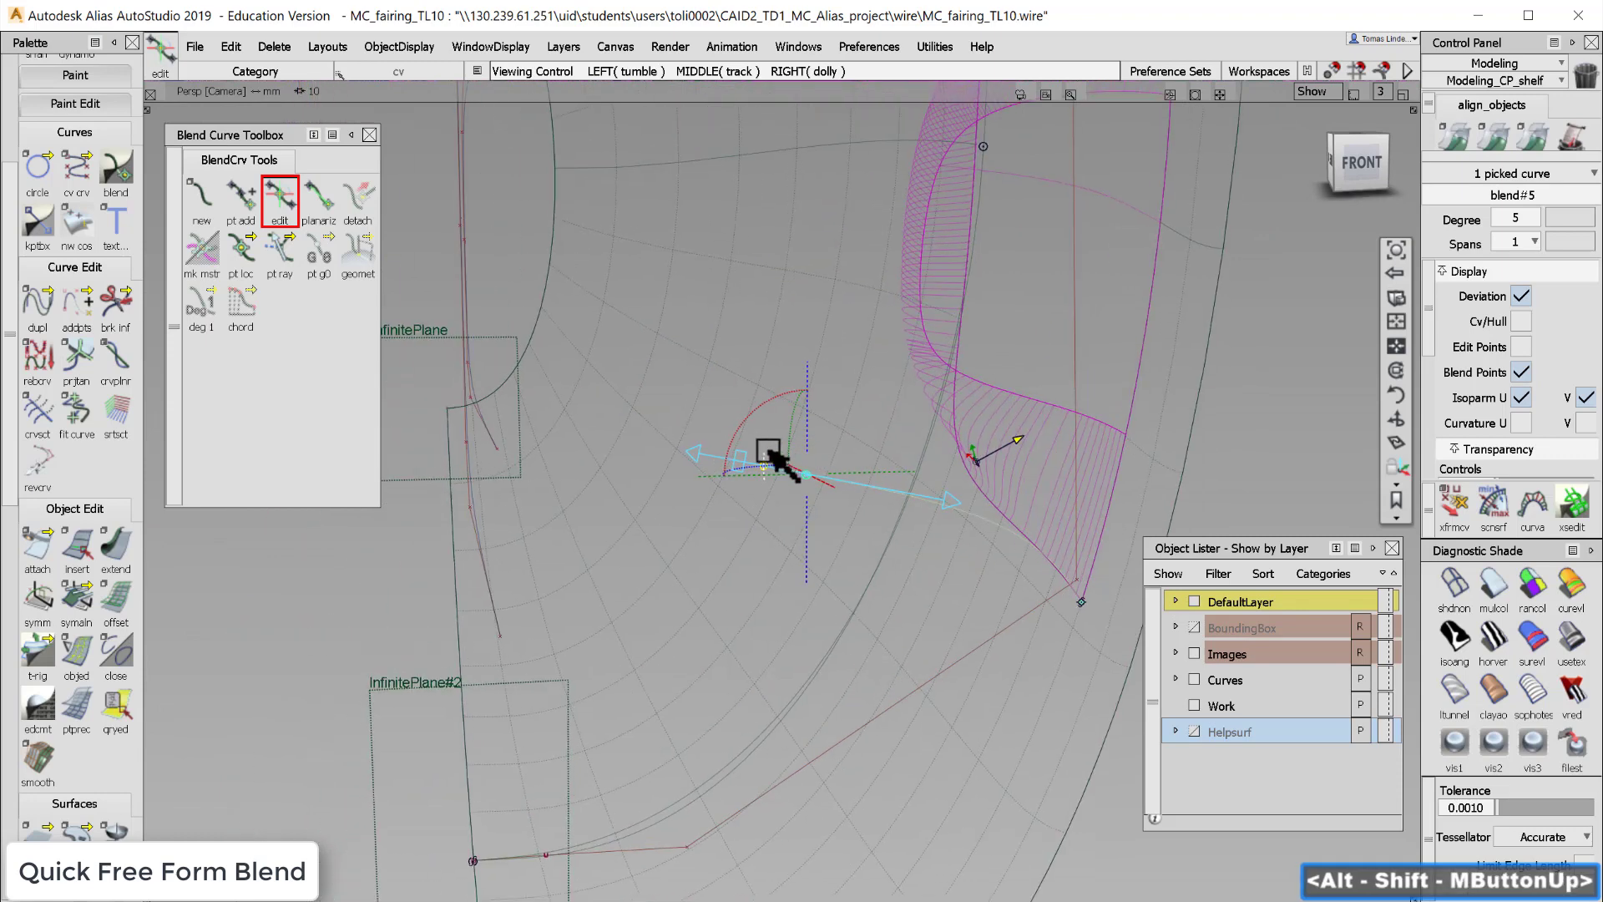
- Move the selected blend curve point along Y by about 8.84
click(806, 475)
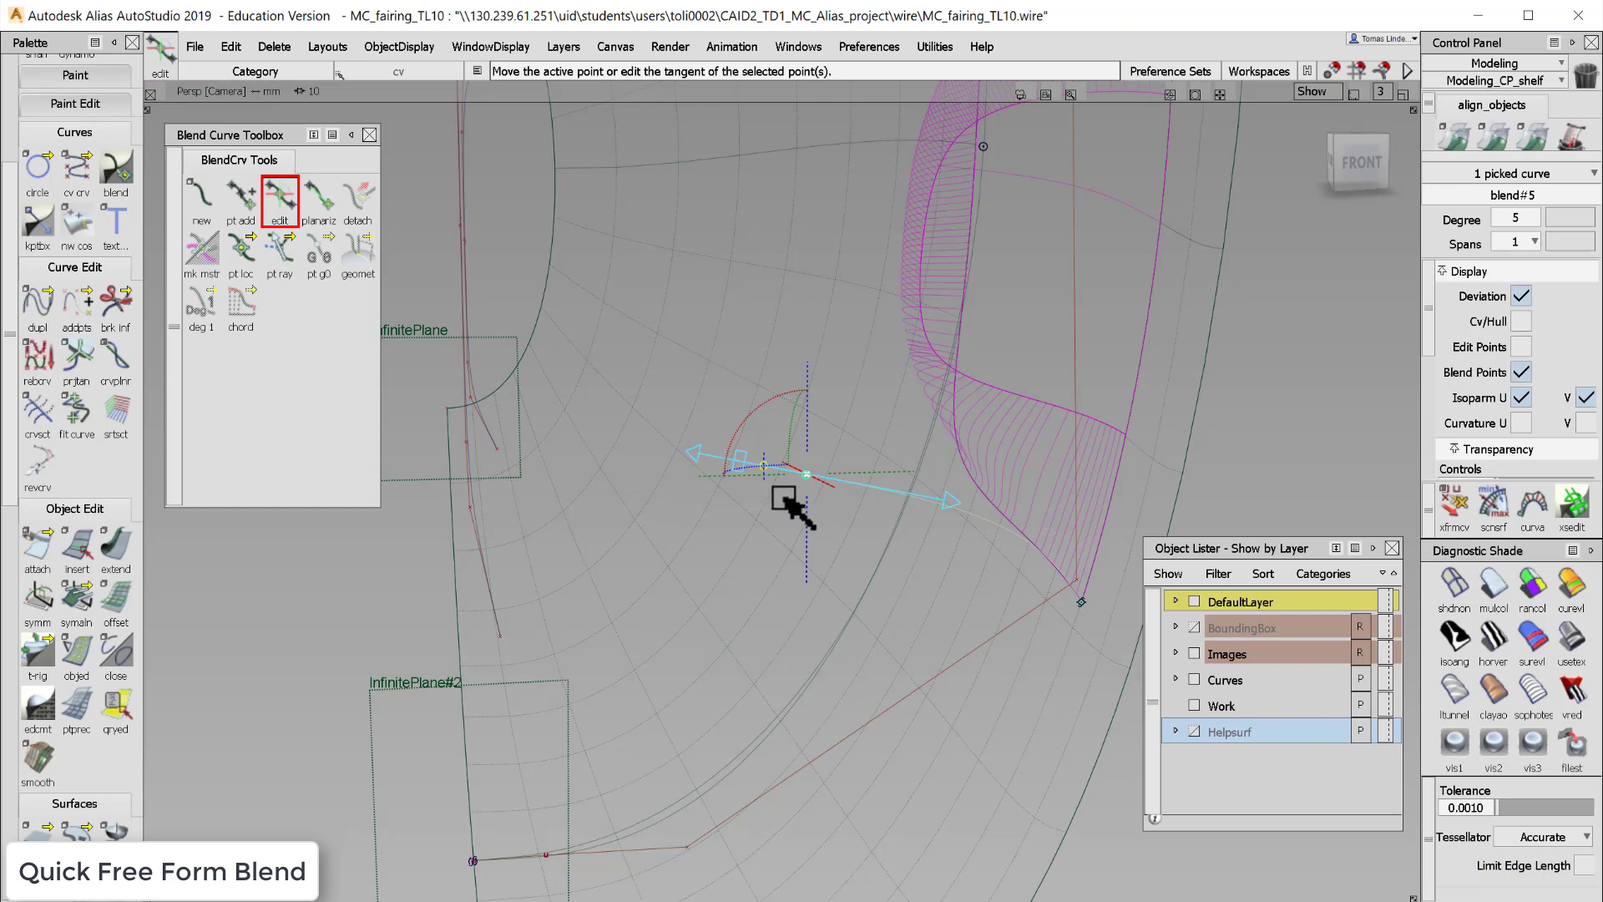
middle_drag(785, 503, 785, 503)
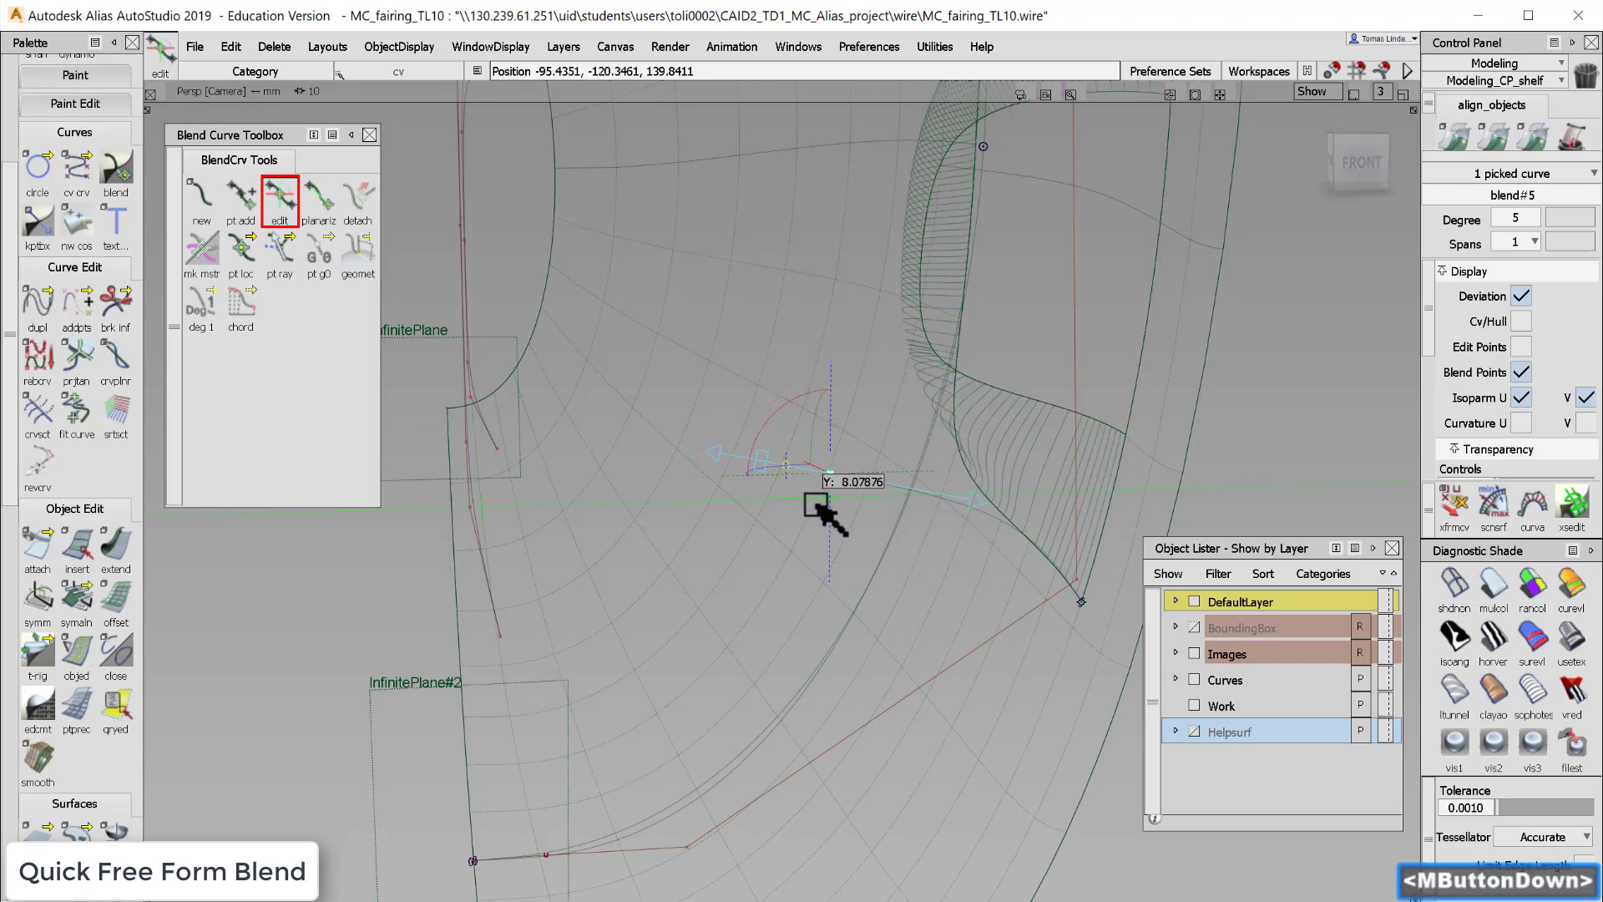
middle_drag(818, 504, 816, 507)
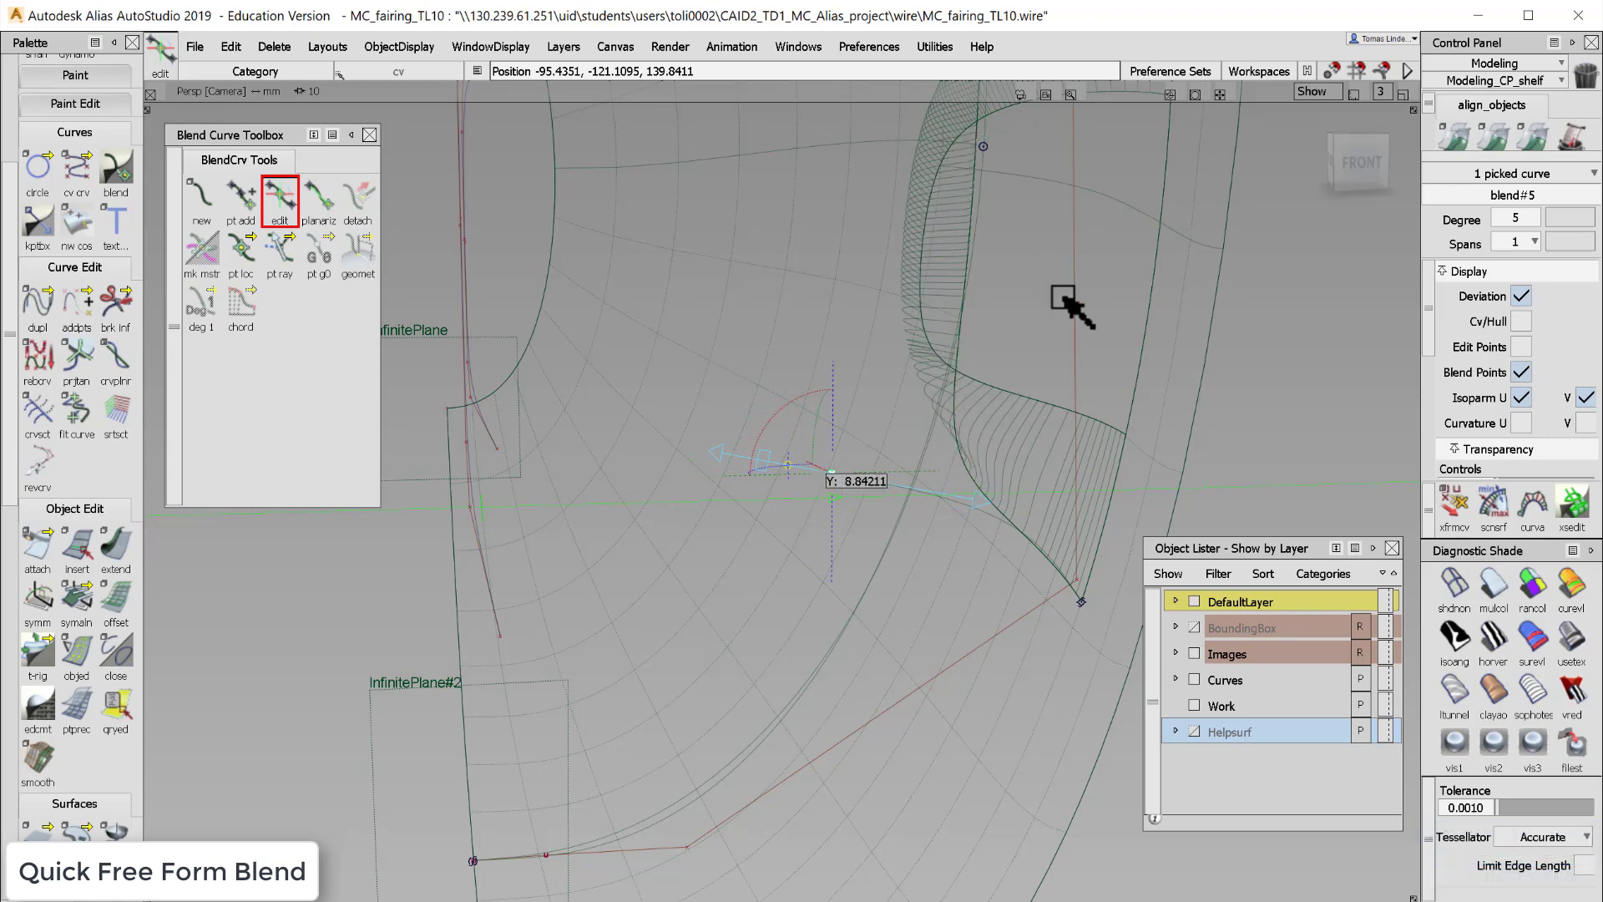
- Rotate the point's tangent to a Z sweep angle of about 11.36
alt+shift+drag(1069, 321, 889, 450)
alt+shift+drag(883, 382, 1042, 369)
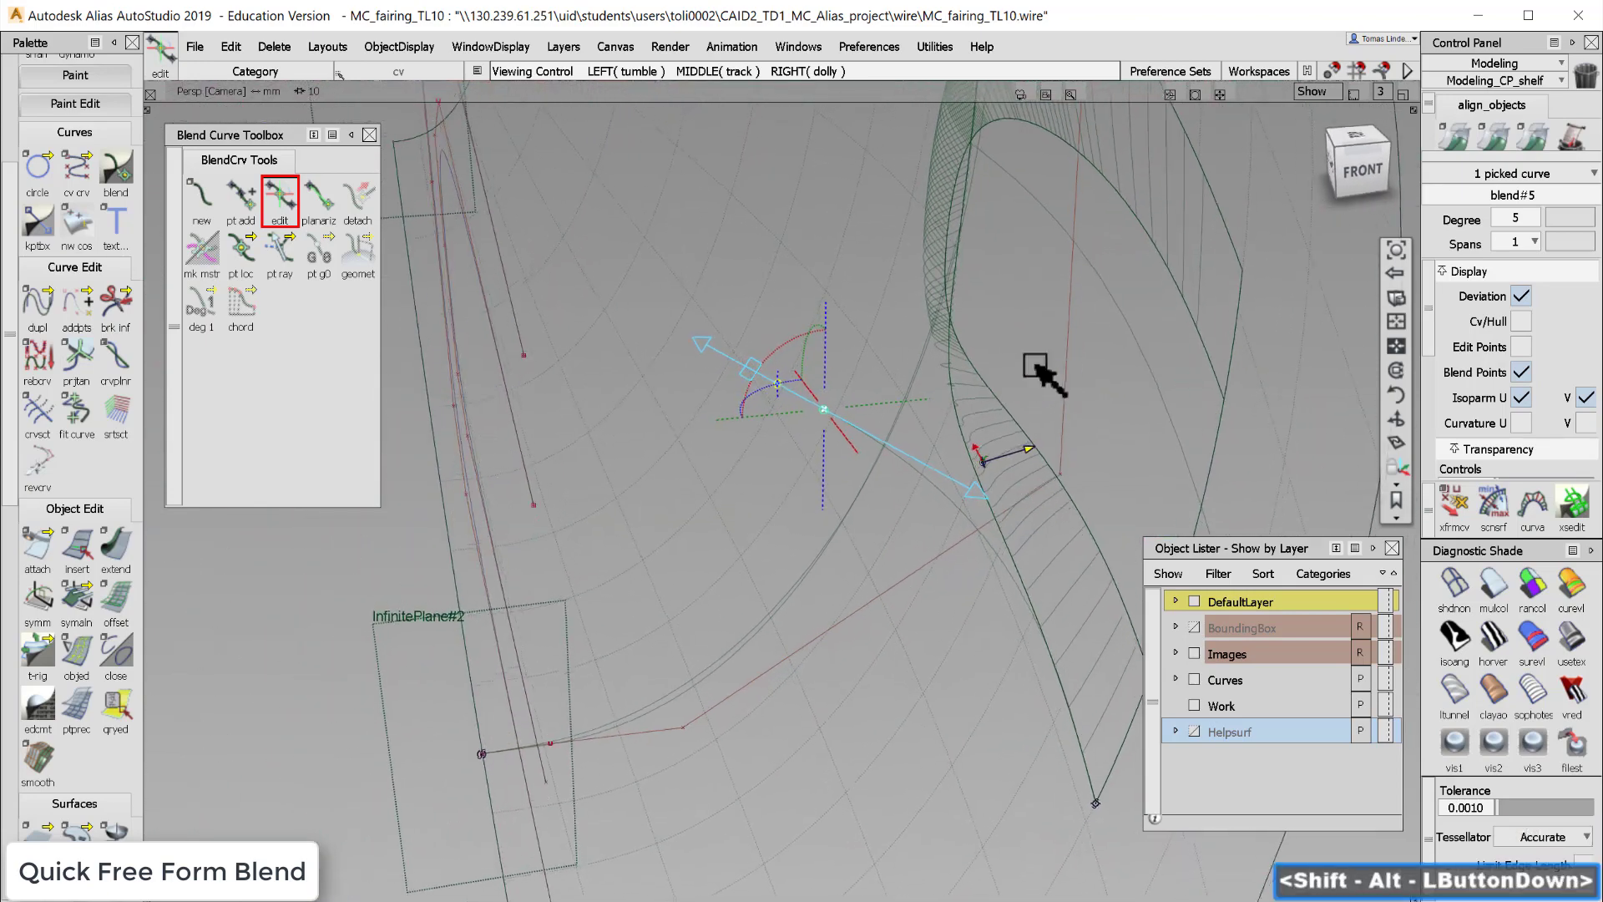
alt+shift+drag(756, 401, 776, 401)
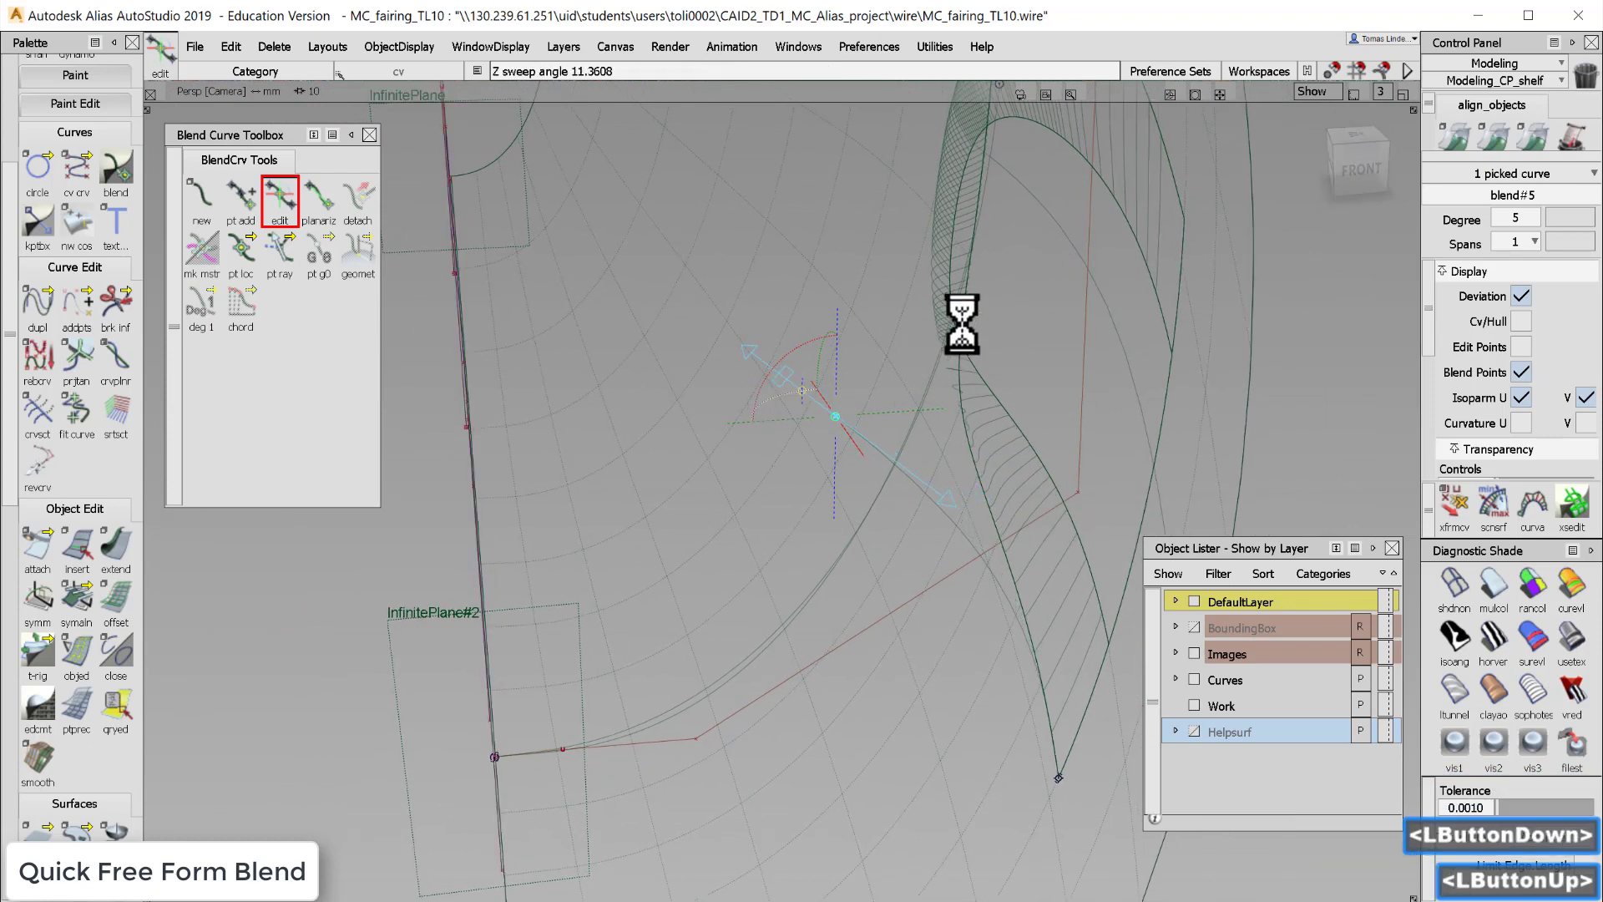
- Orbit and zoom to examine the edited blend curve against the blend surface
alt+shift+drag(1002, 354, 634, 308)
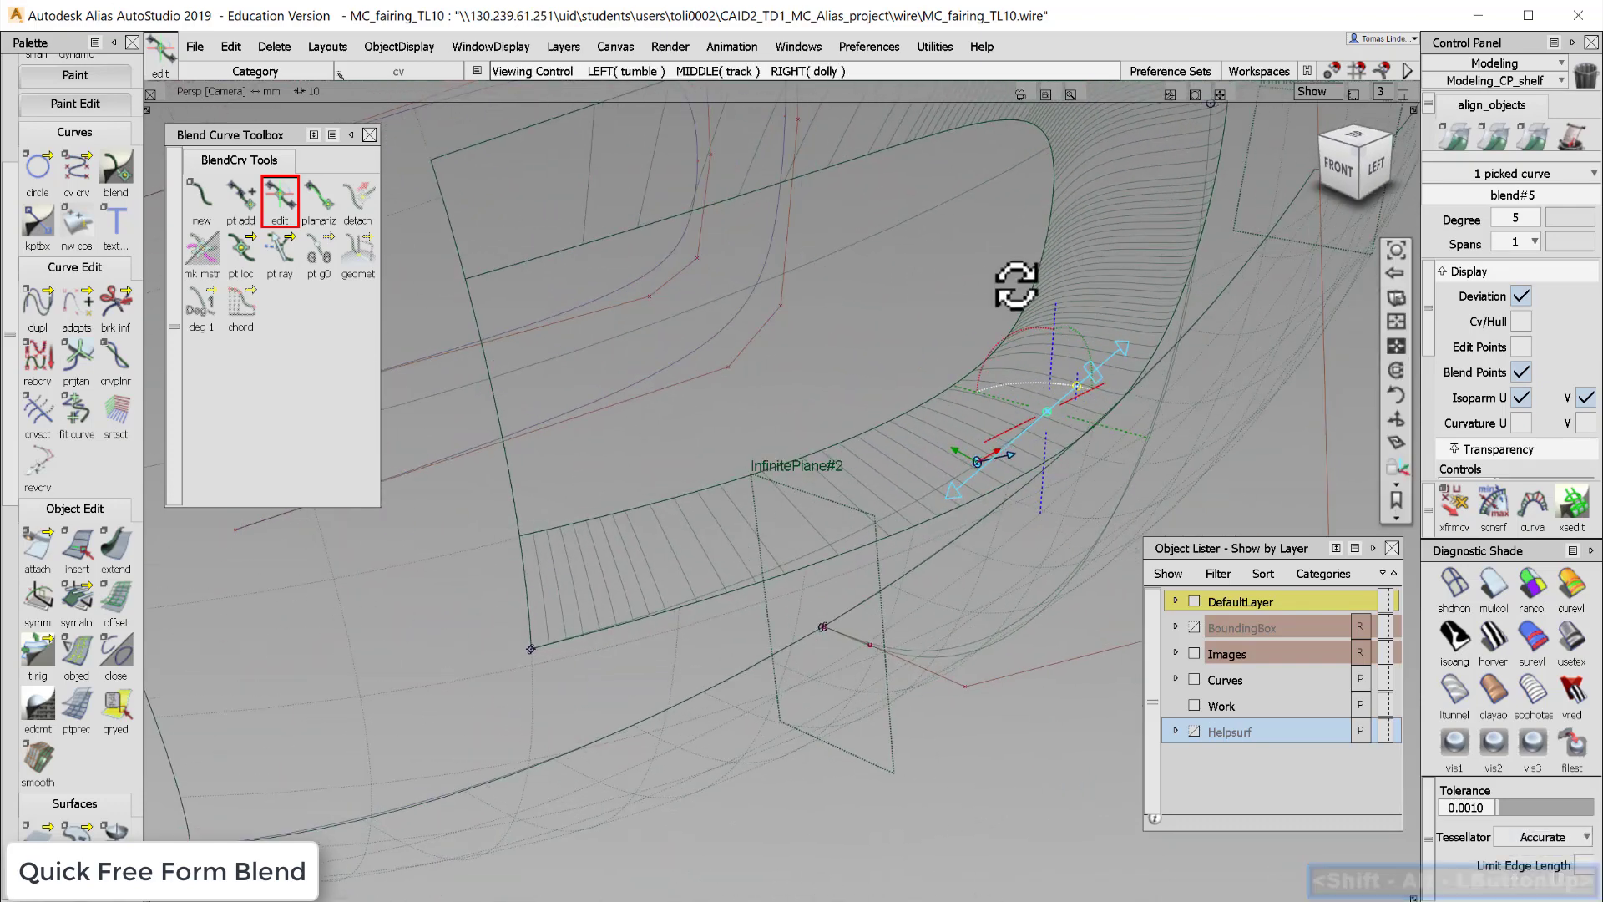
alt+shift+drag(1016, 286, 1092, 326)
alt+shift+middle_drag(1092, 326, 1017, 458)
alt+shift+drag(1016, 458, 949, 358)
alt+shift+middle_drag(948, 359, 916, 414)
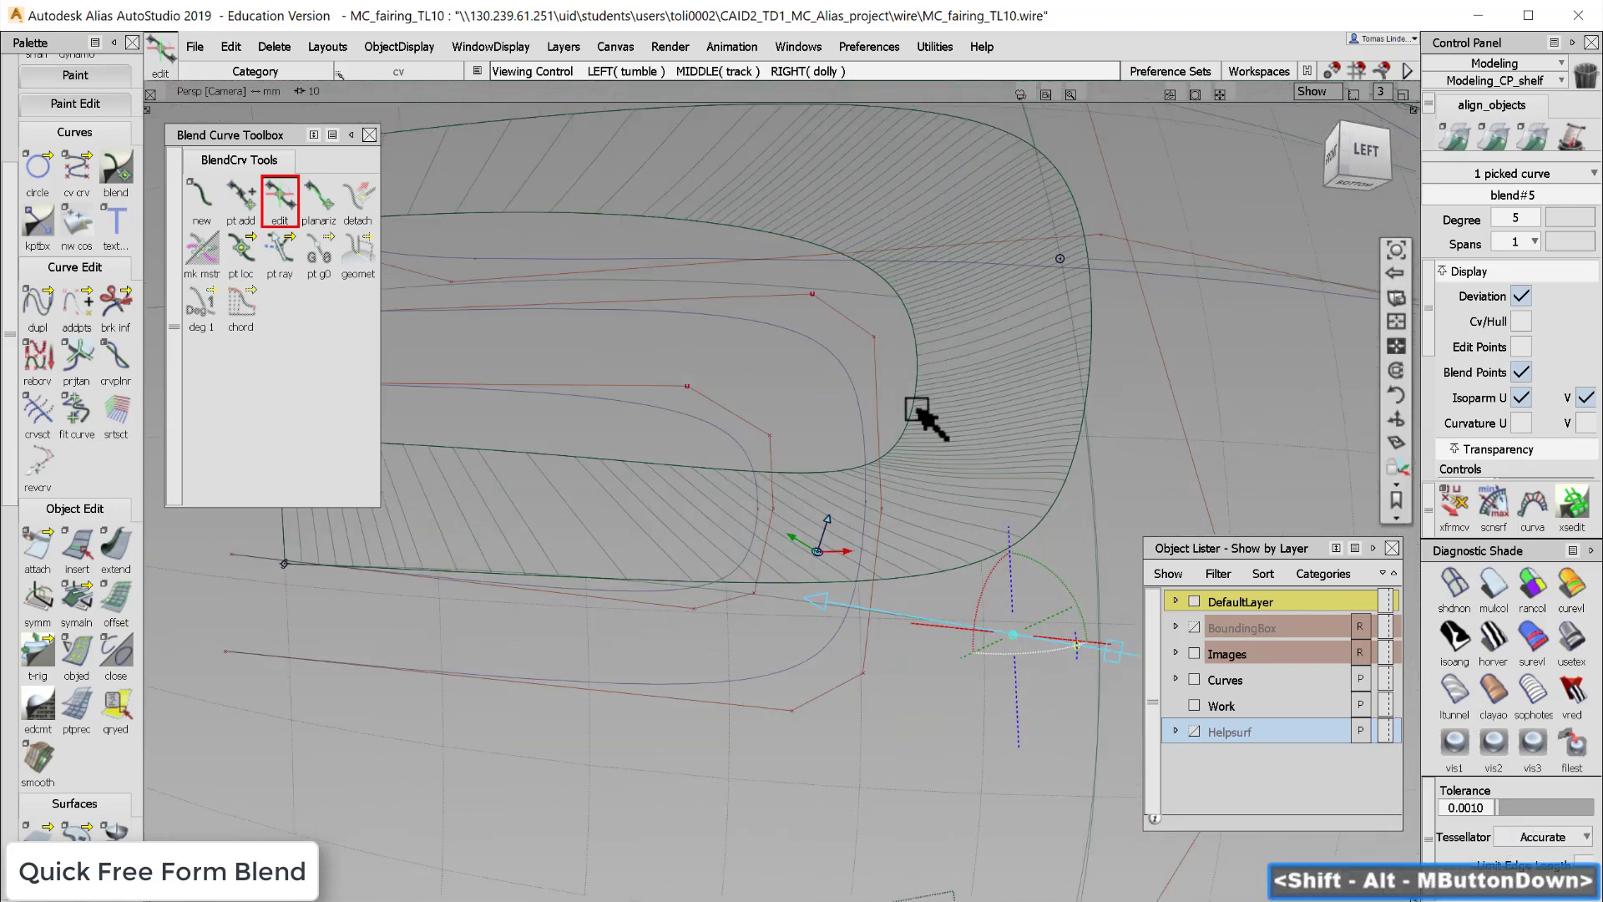
alt+shift+drag(915, 415, 683, 498)
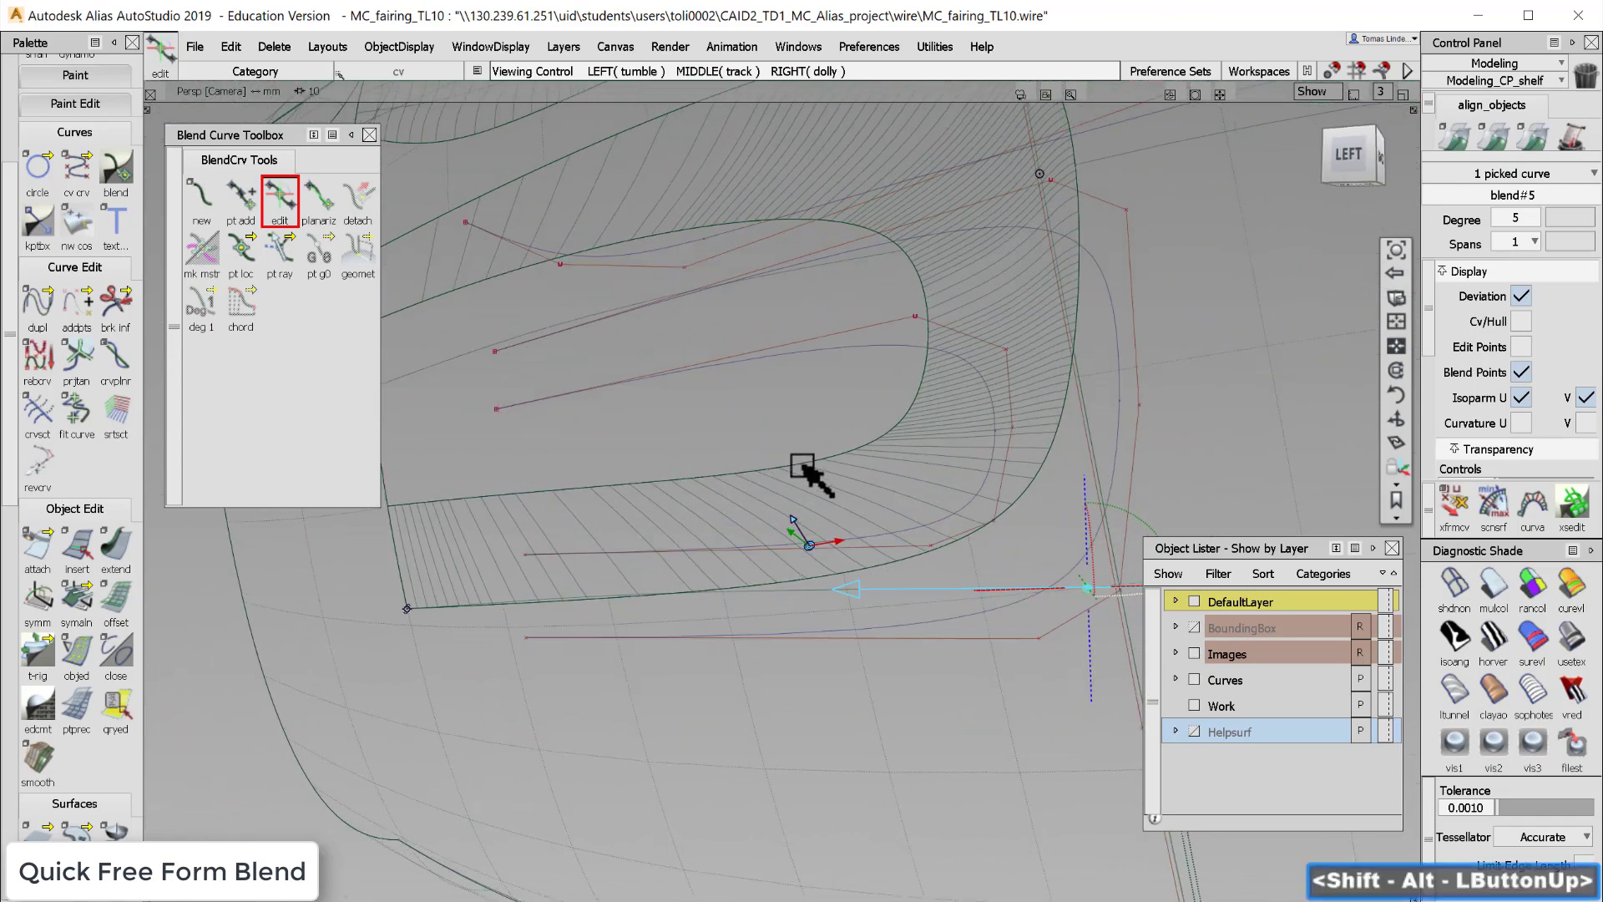
alt+shift+drag(805, 465, 916, 459)
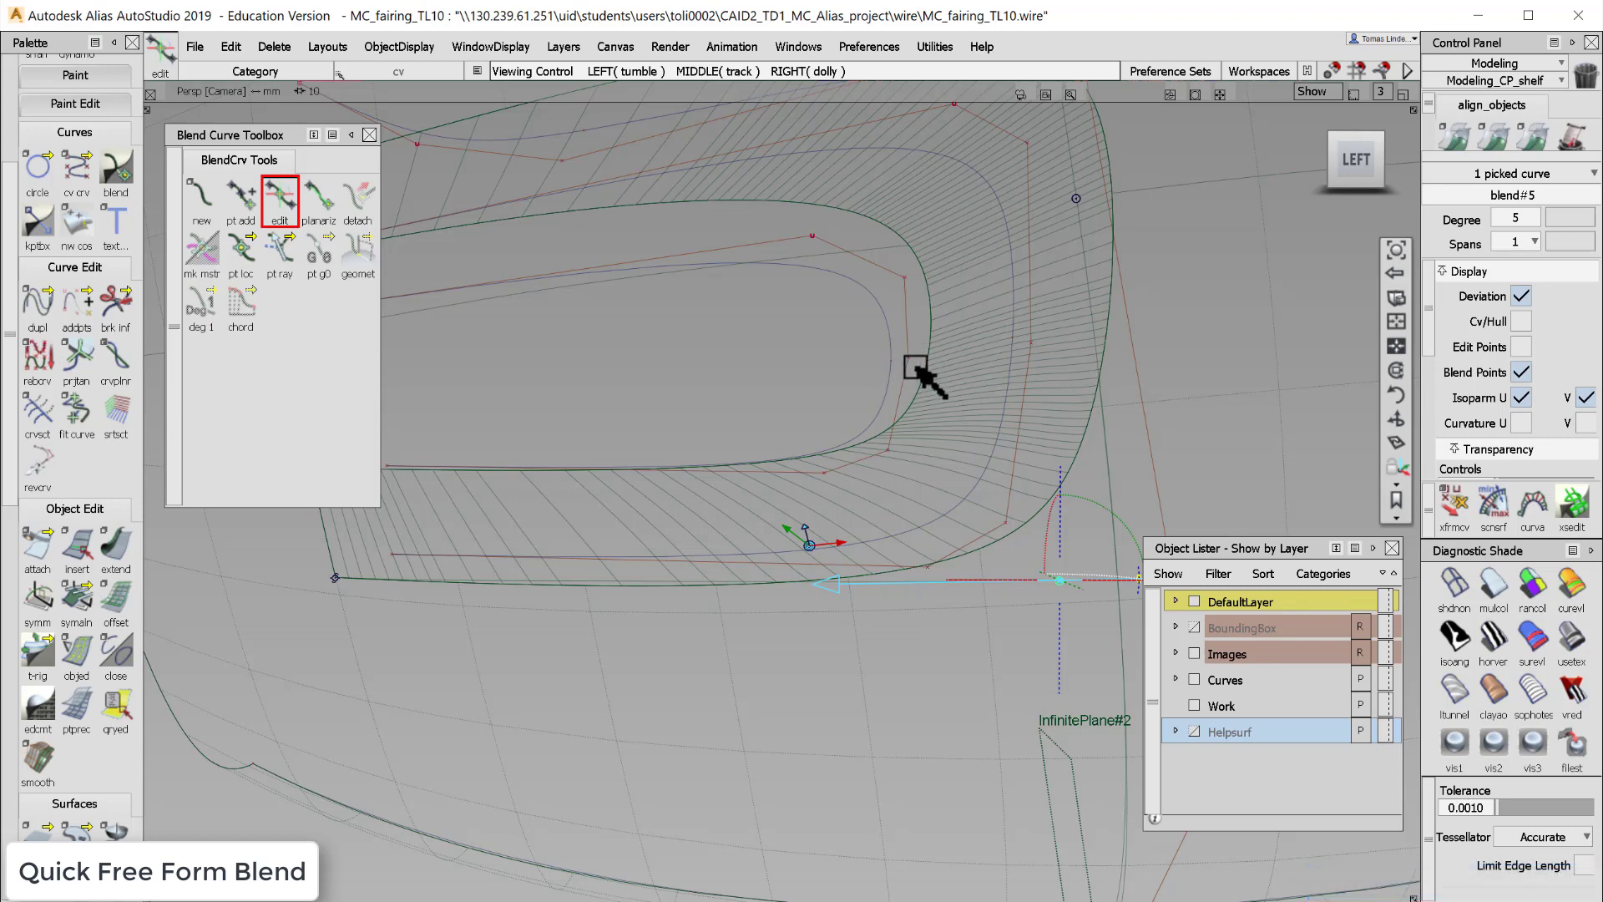
- Select the inner opening curve and move it by about -2.19 along X
ctrl+shift+drag(833, 400, 889, 357)
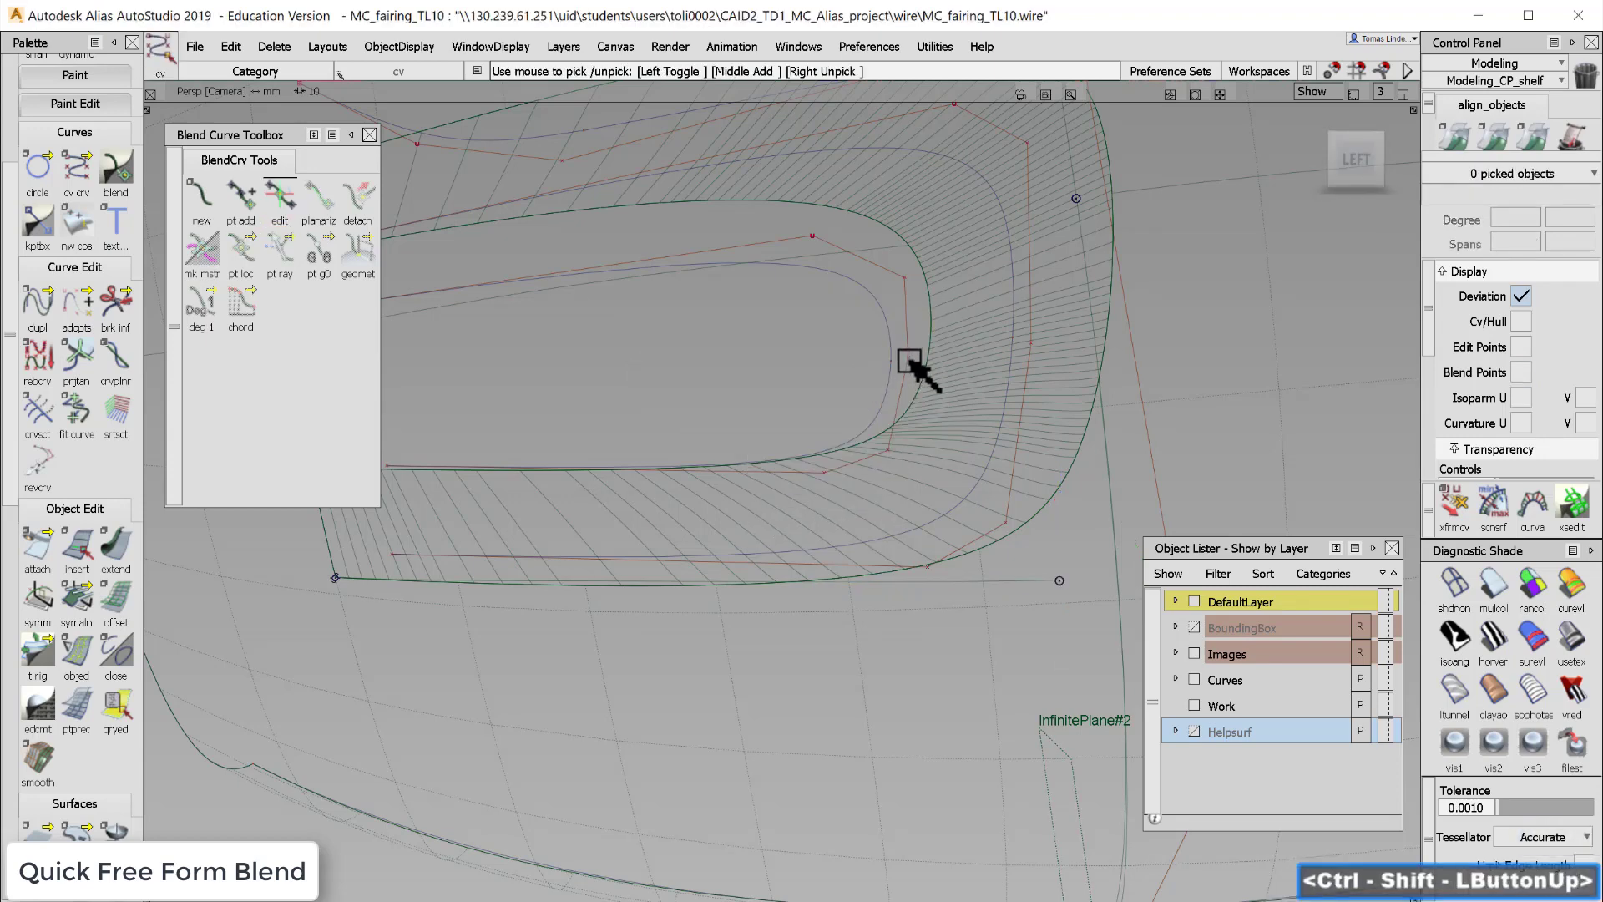
click(909, 361)
ctrl+shift+middle_drag(827, 370, 822, 330)
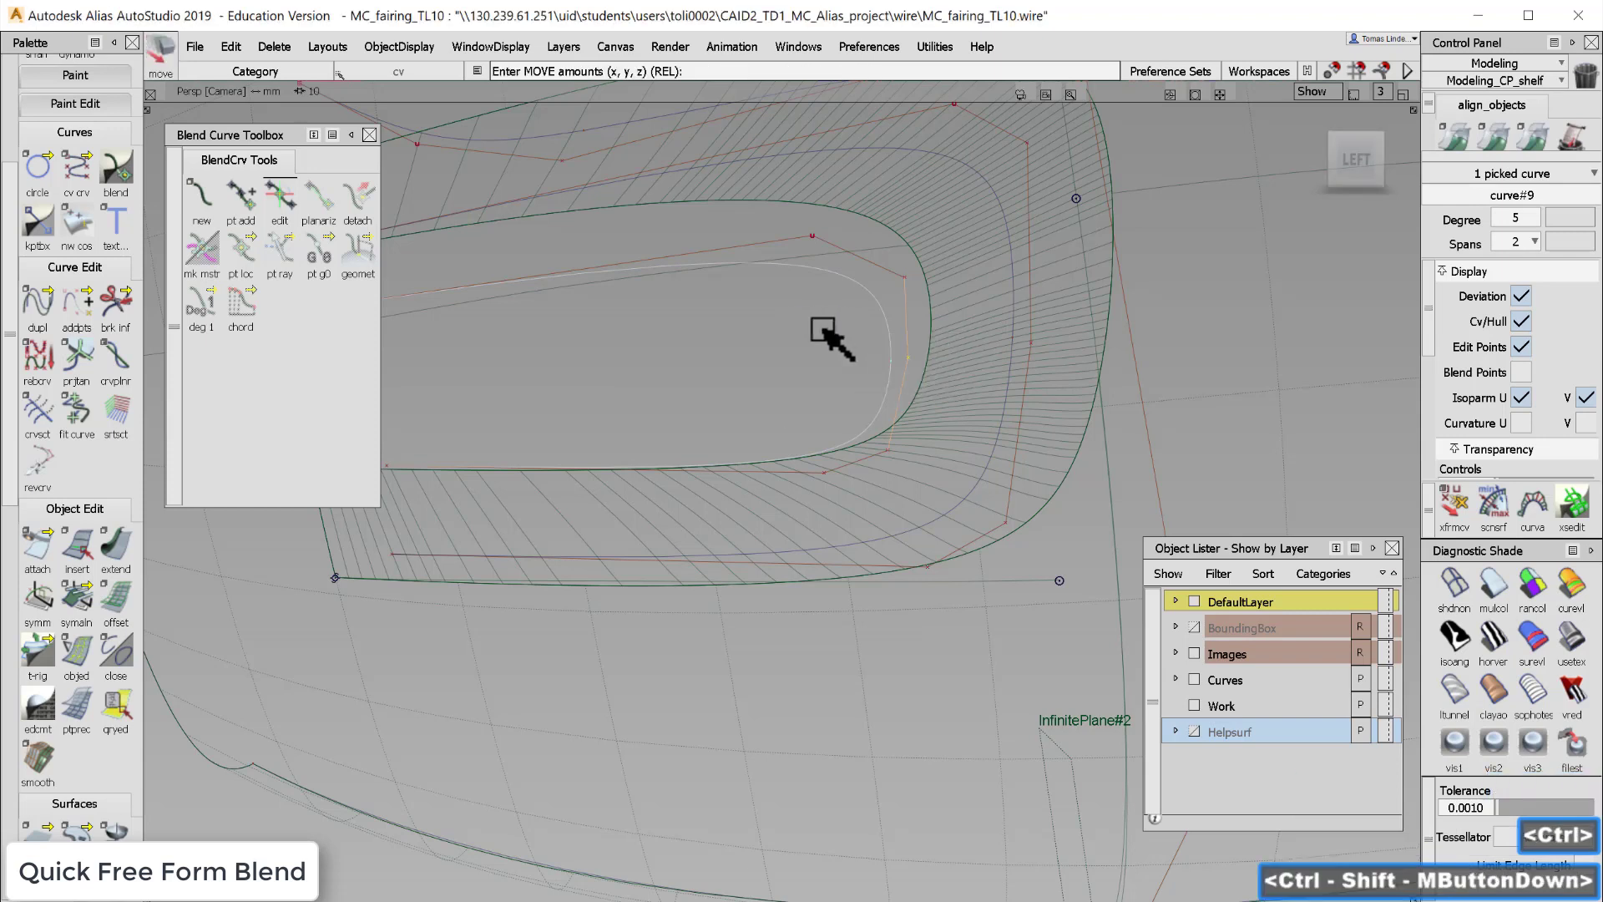
drag(822, 330, 817, 337)
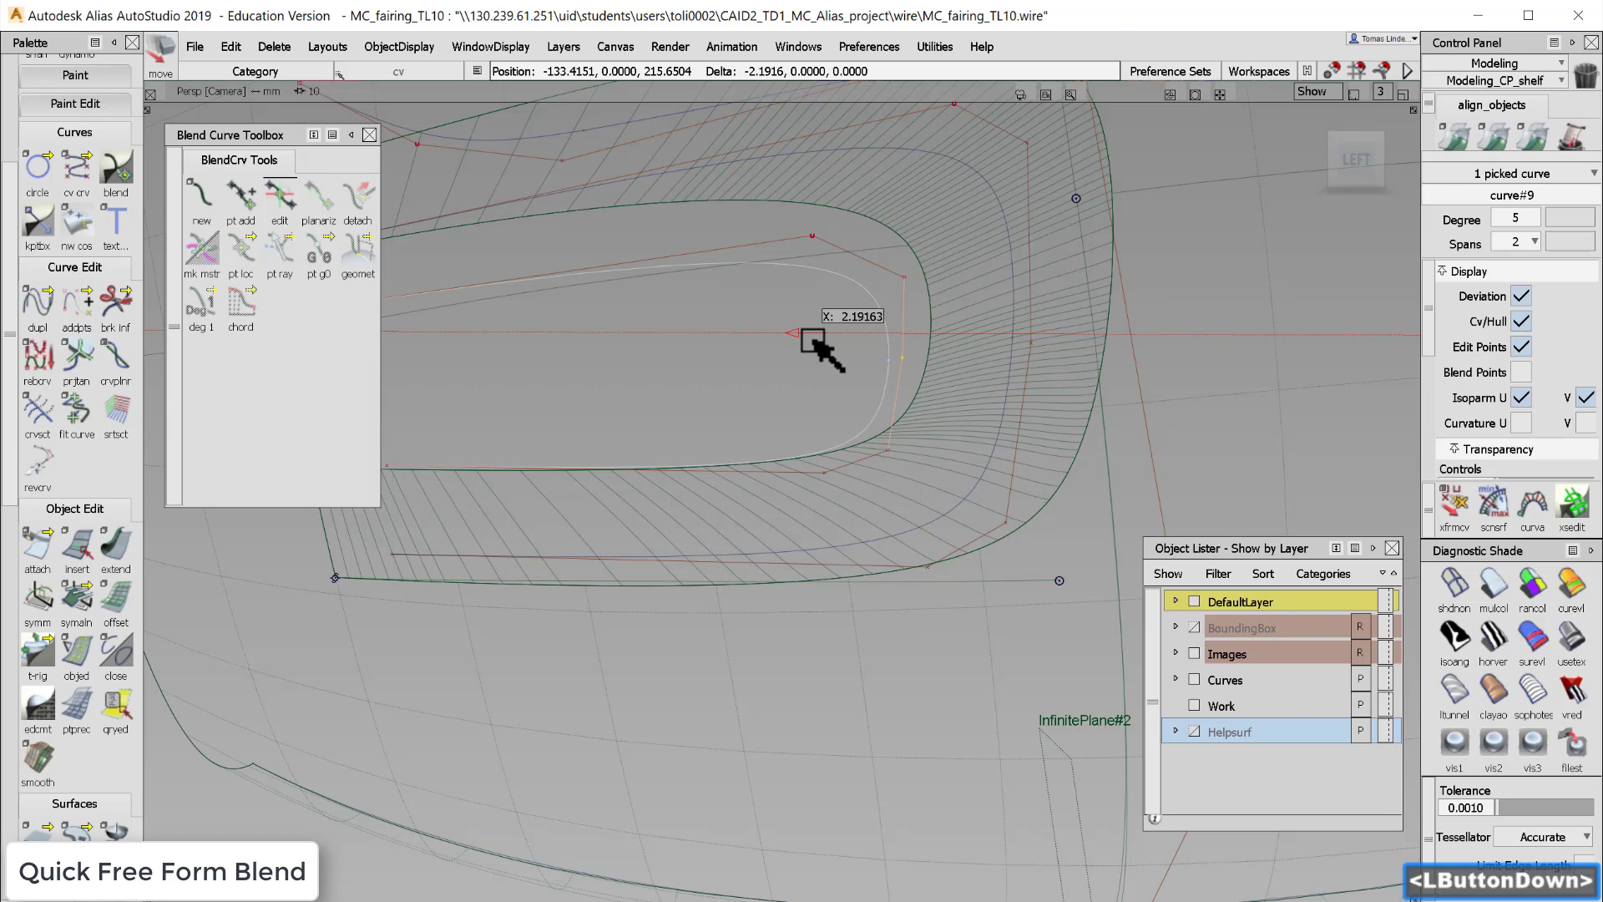
- Pick five CVs on the inner opening curve's lower corner and move them to reshape the curve
drag(822, 351, 894, 357)
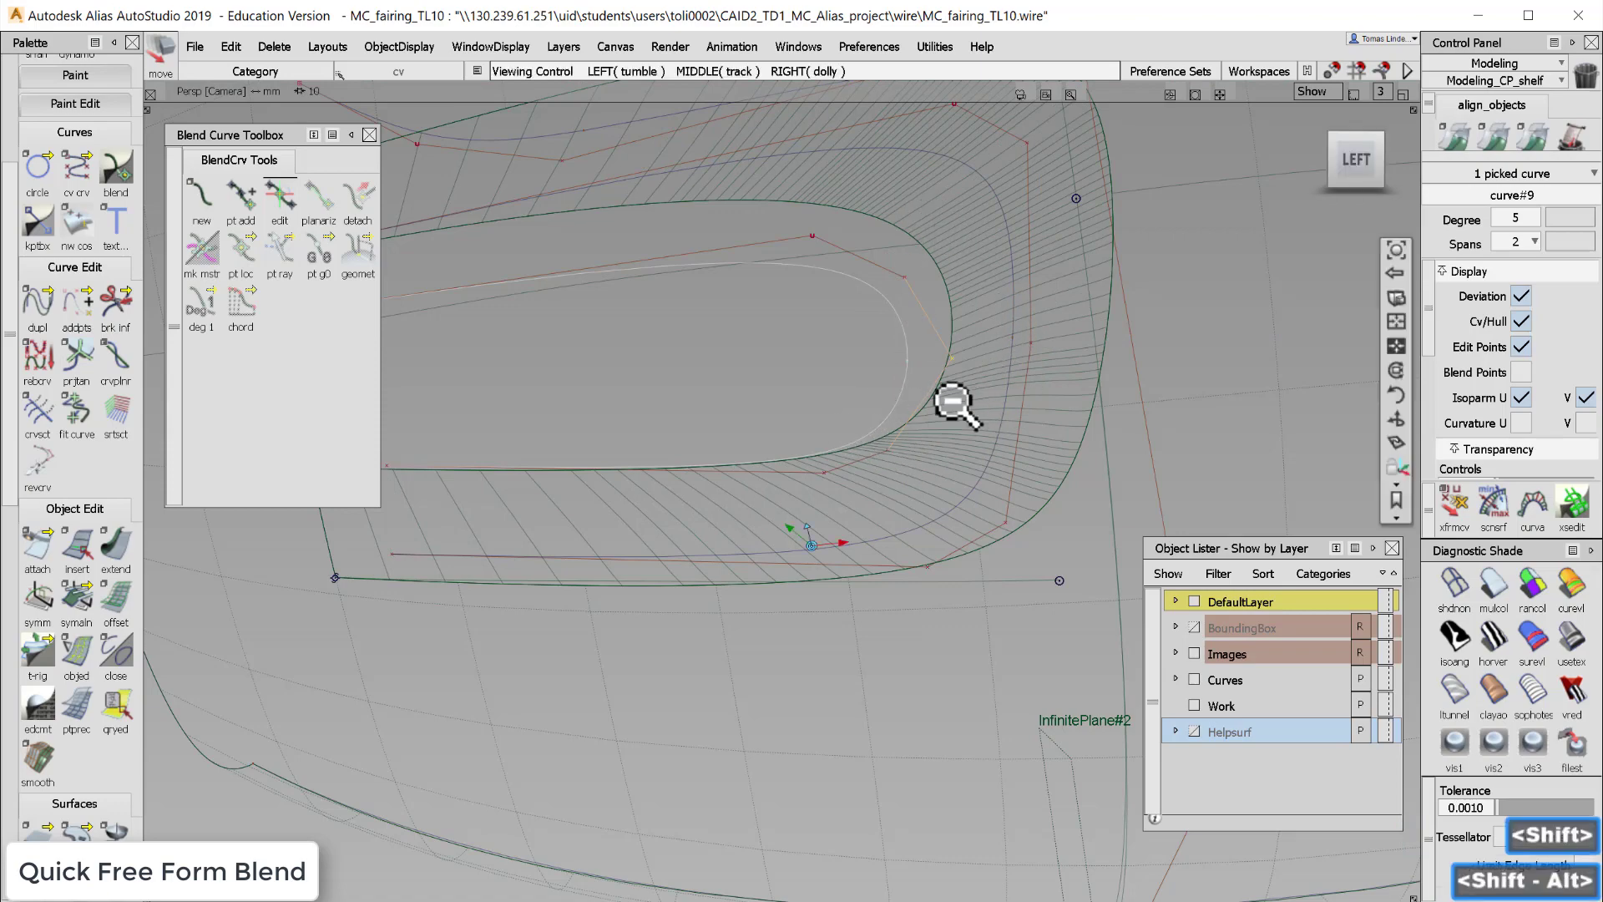
alt+shift+right_drag(955, 405, 924, 404)
alt+shift+drag(923, 404, 880, 447)
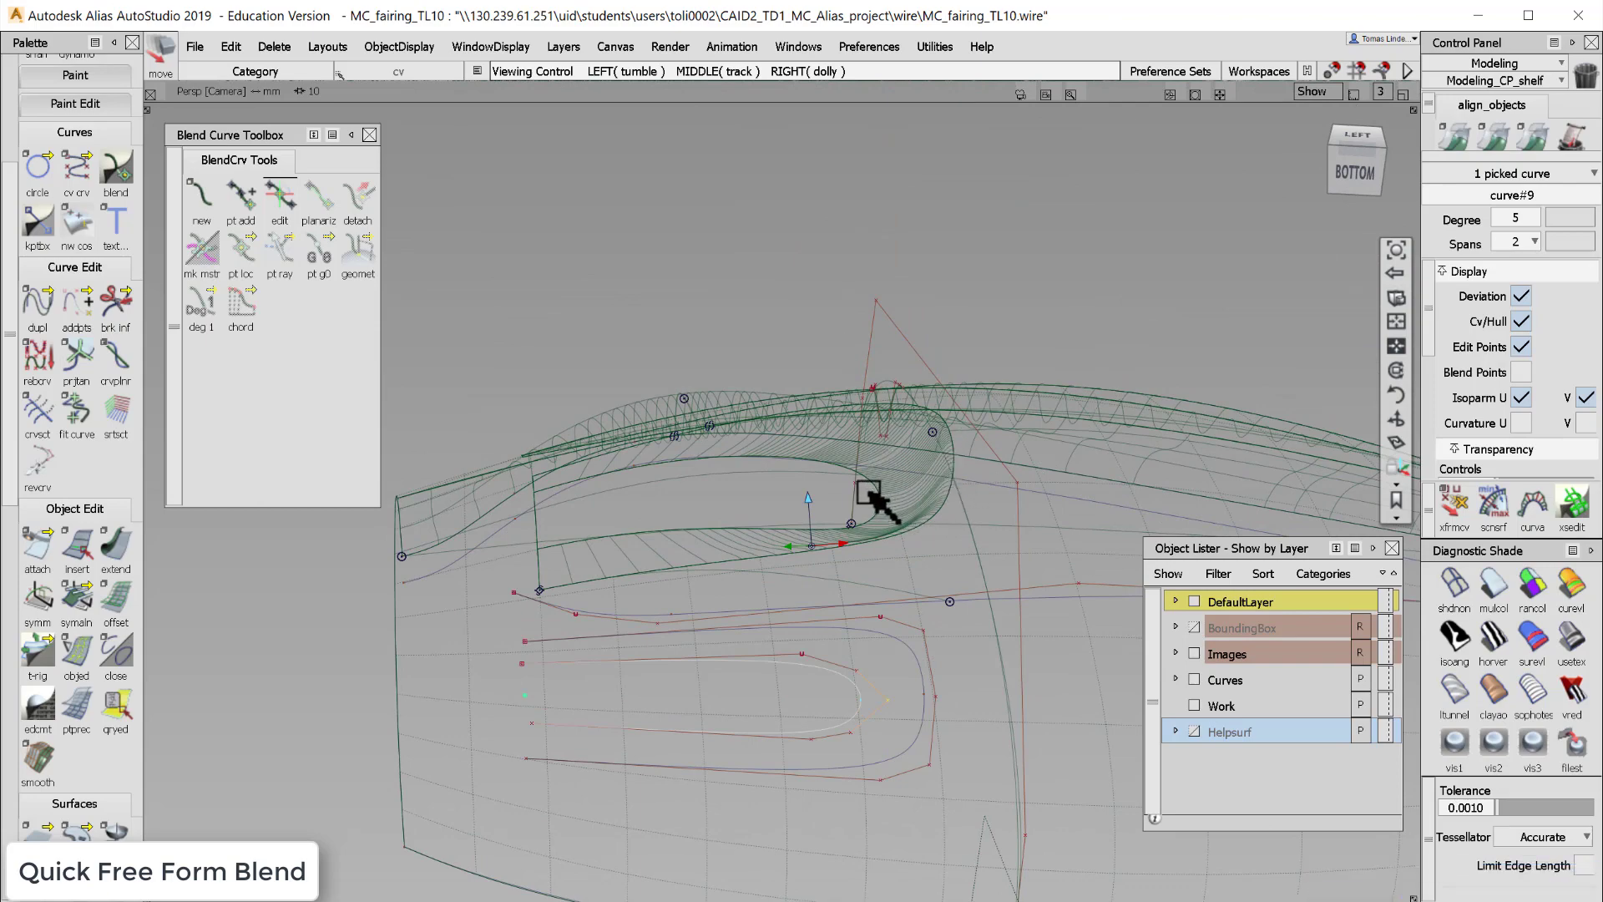
alt+shift+drag(881, 505, 852, 644)
alt+shift+right_drag(851, 644, 916, 562)
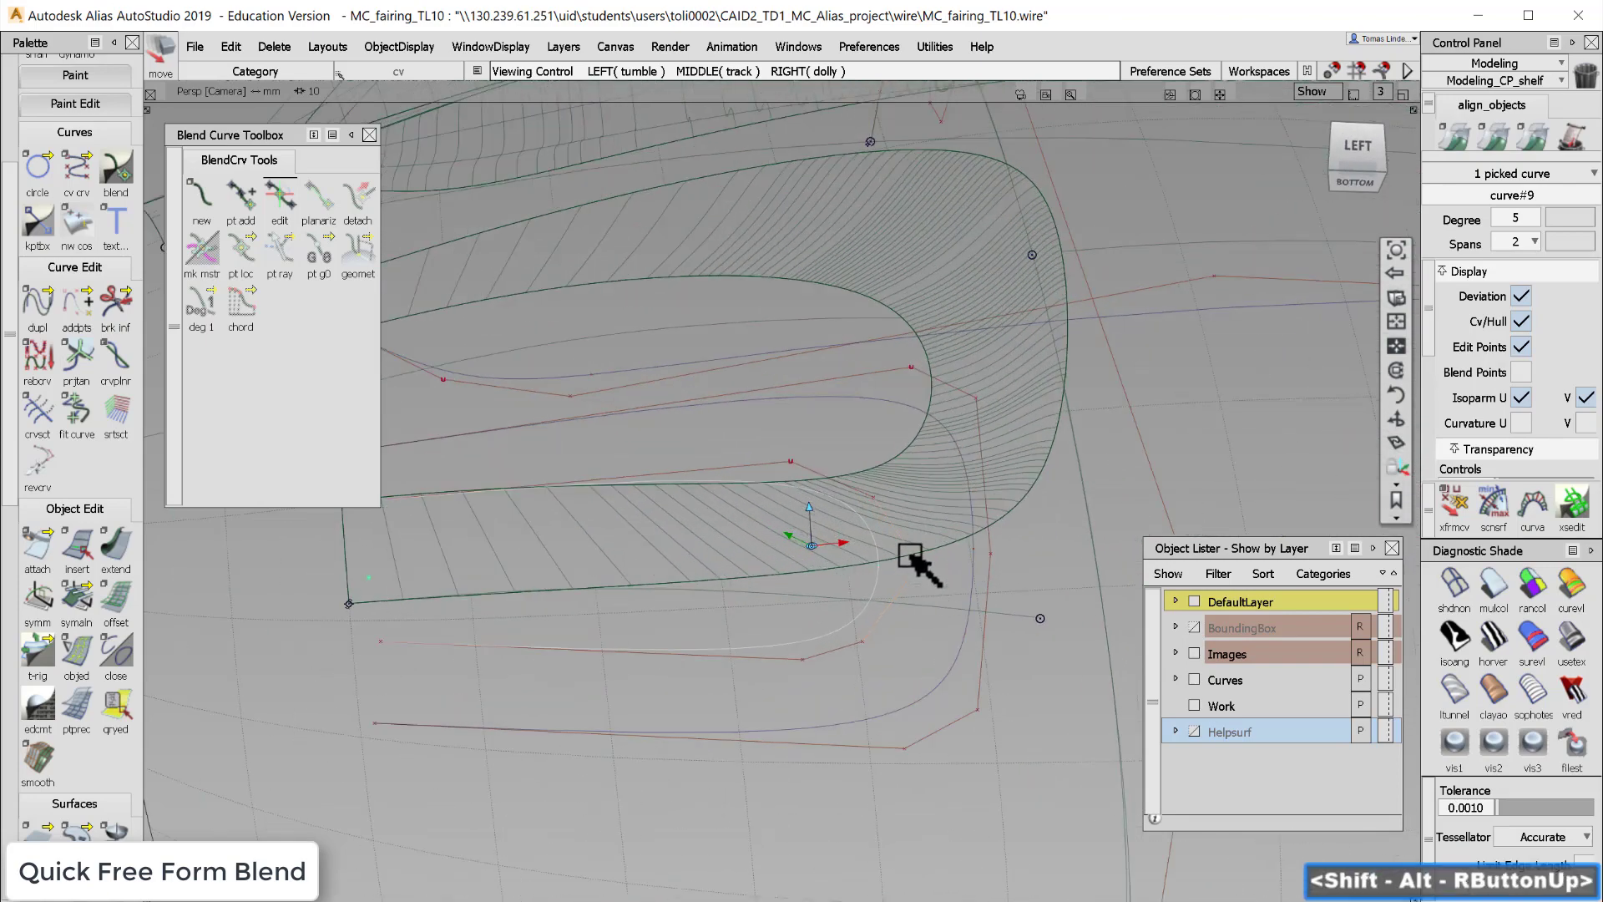
mouse_move(916, 561)
alt+shift+mouse_down()
mouse_move(882, 600)
mouse_move(891, 559)
alt+shift+mouse_up()
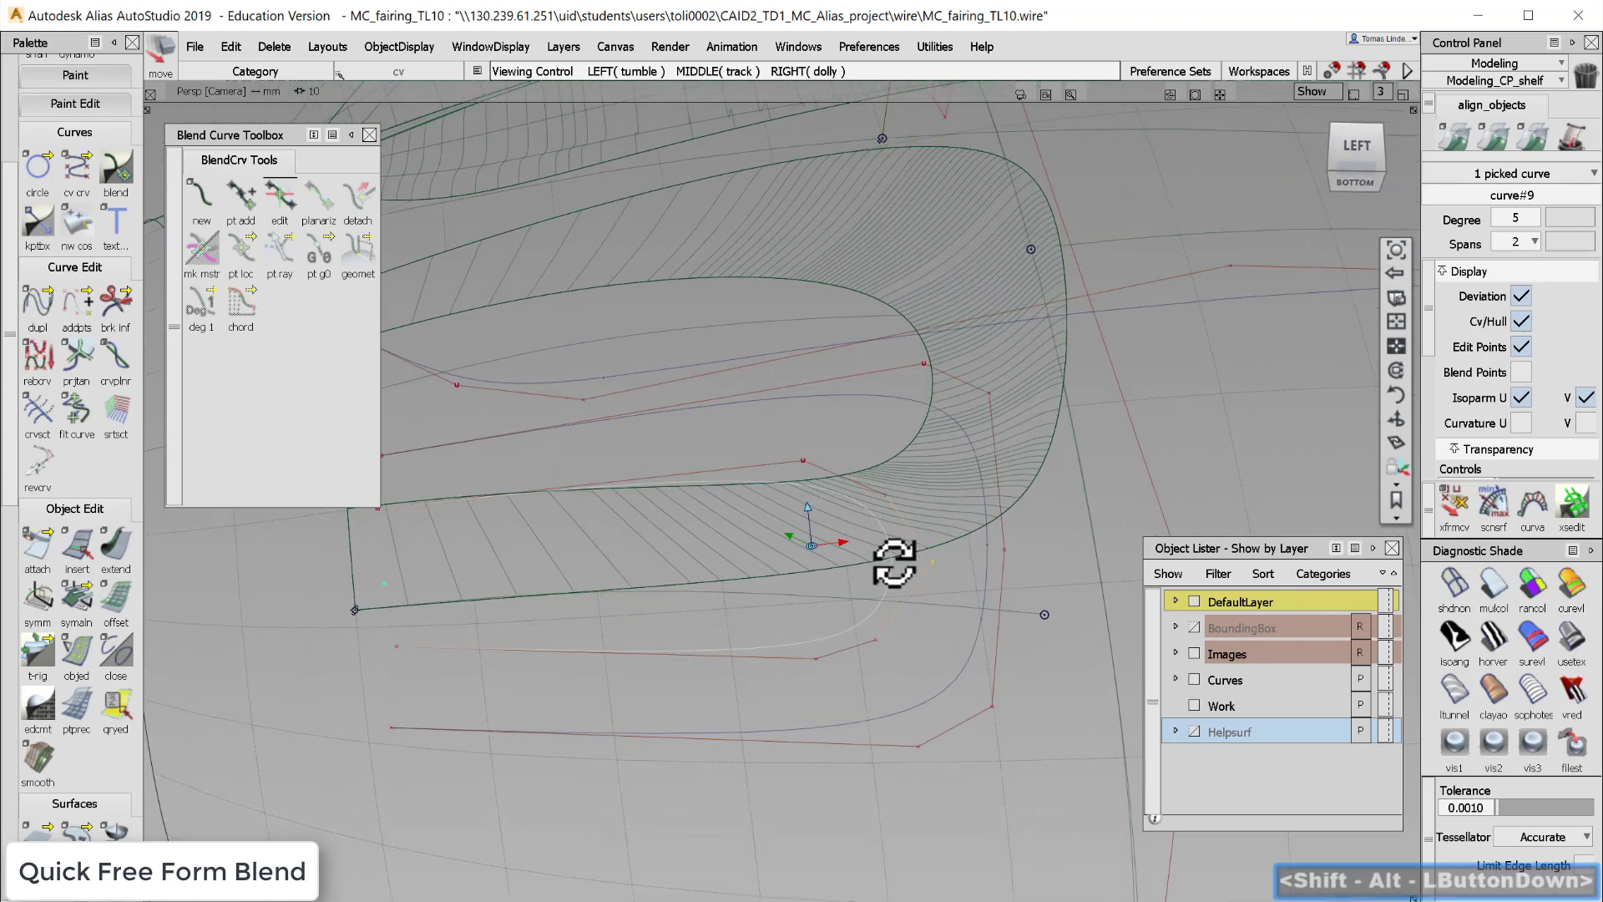
shift+click(886, 498)
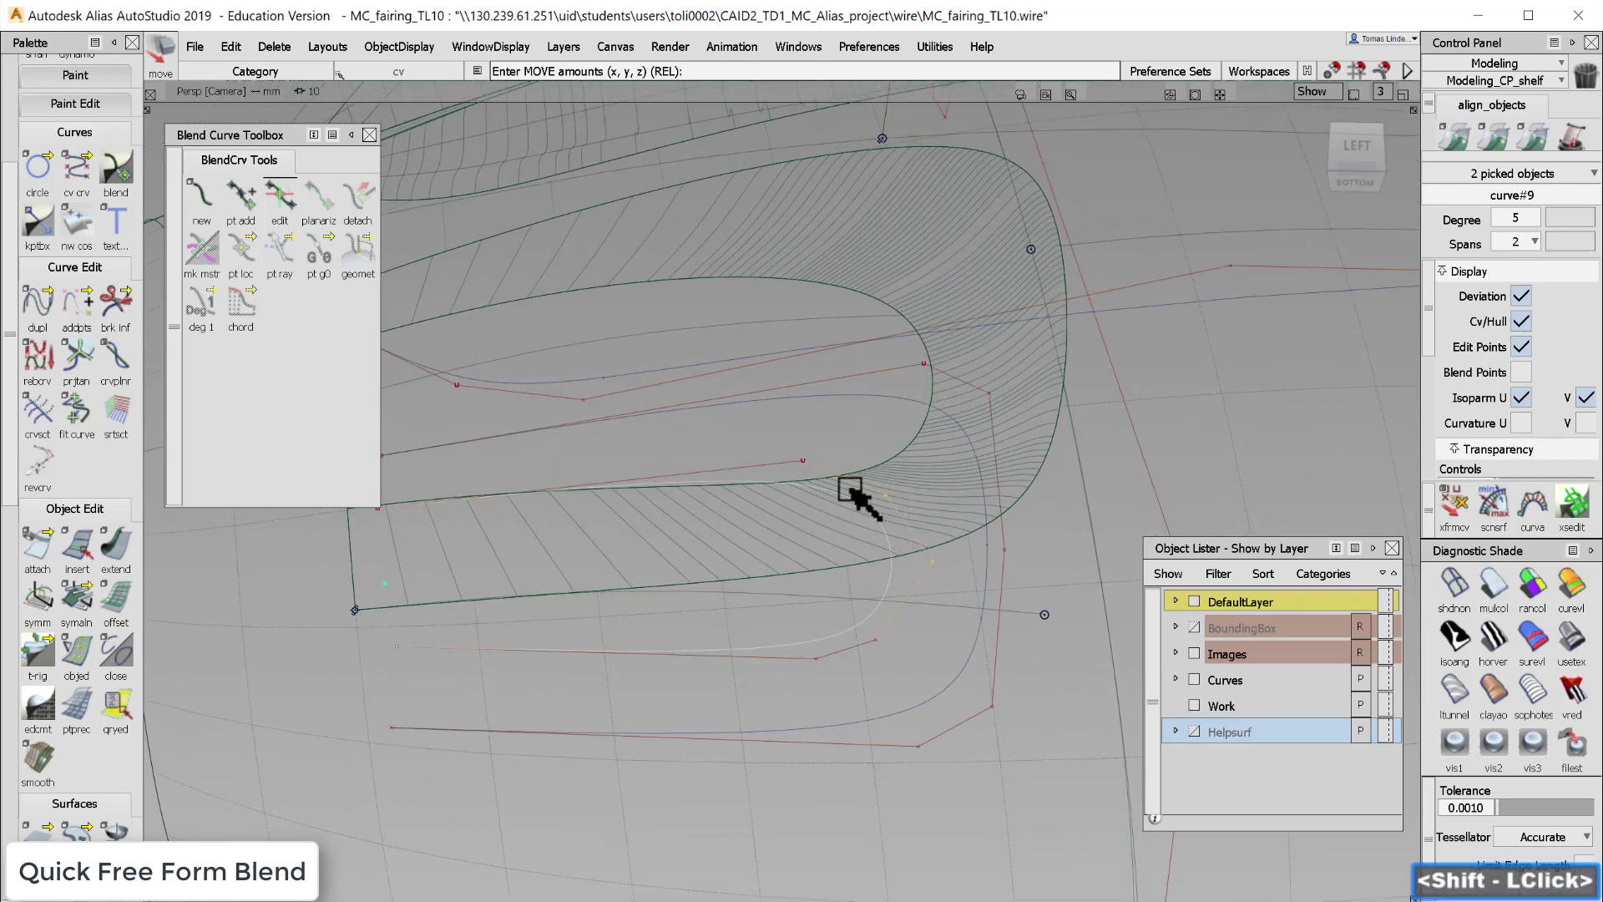
shift+click(803, 468)
shift+click(873, 652)
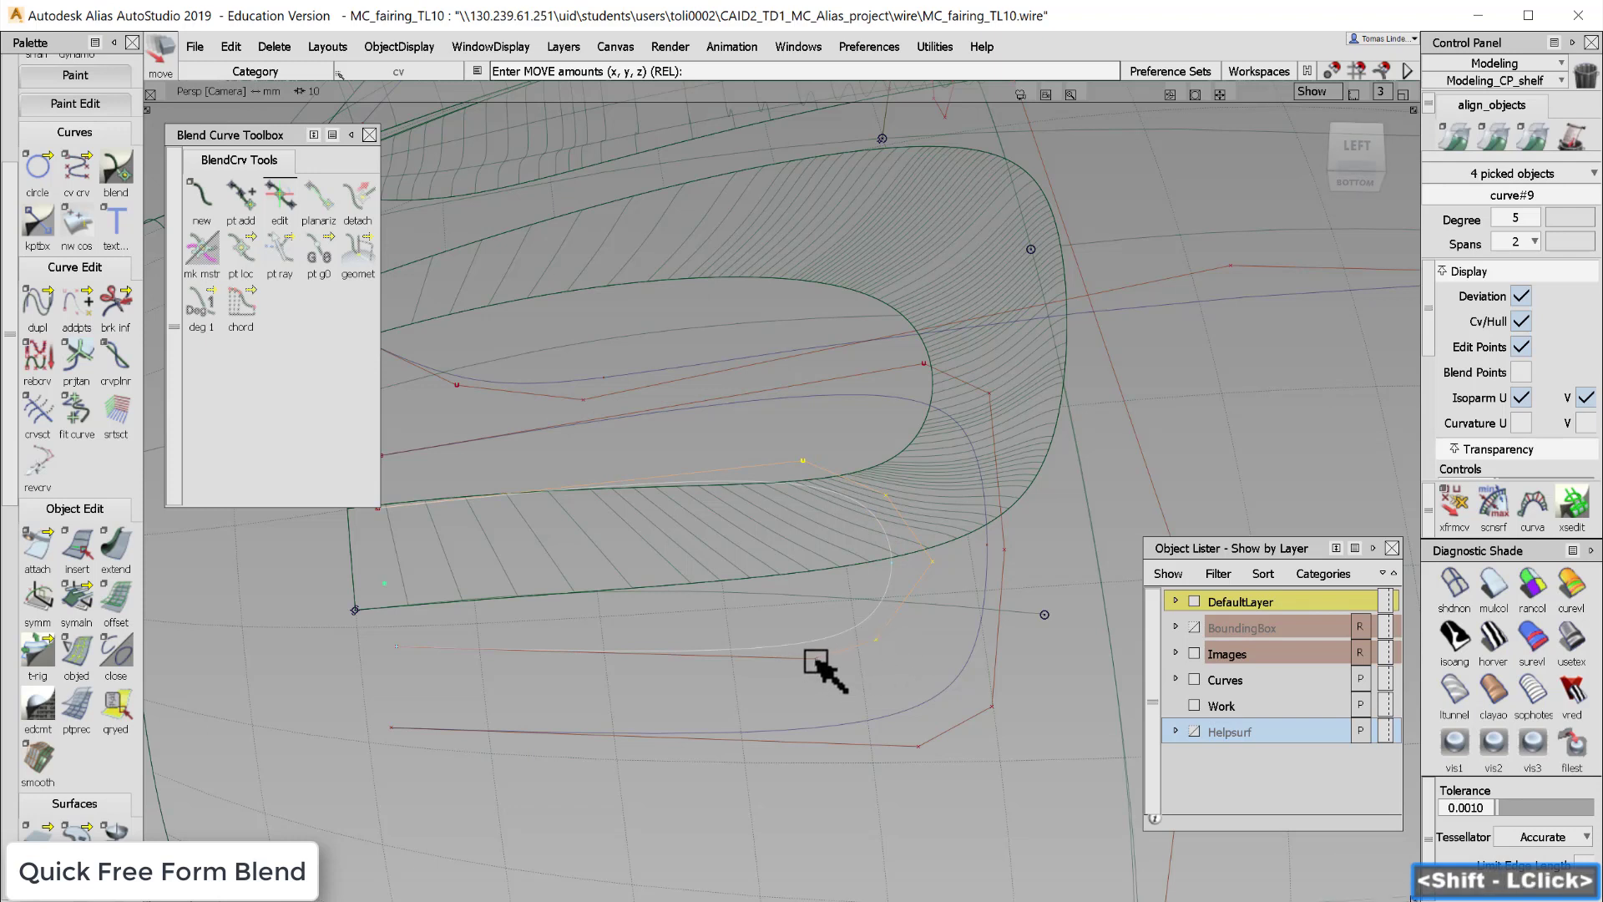
drag(945, 658, 891, 663)
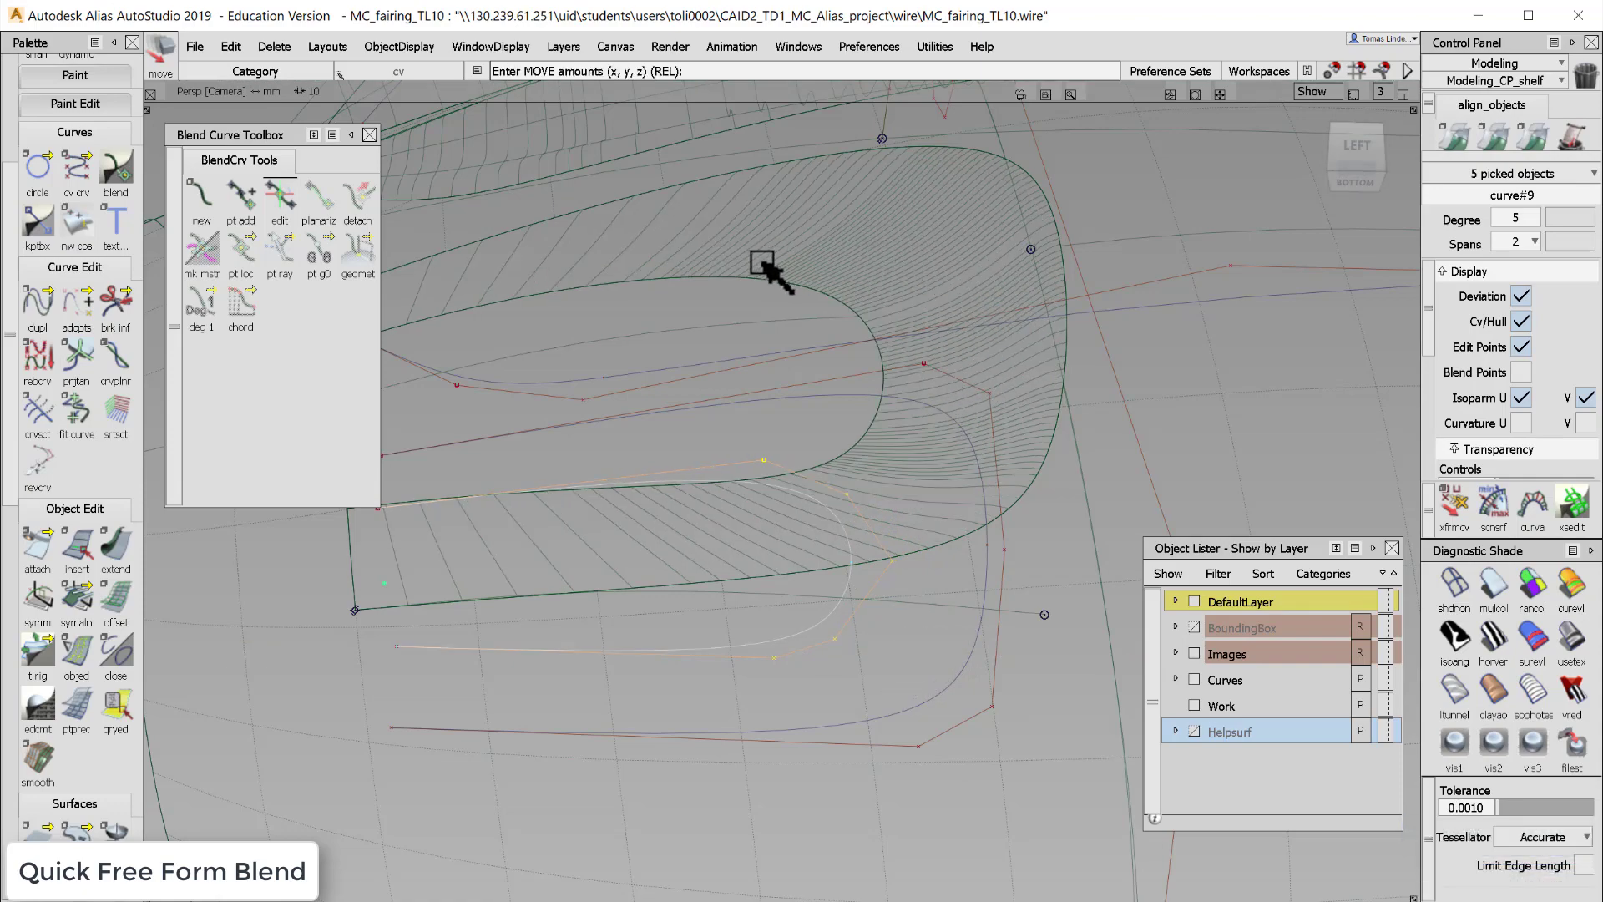
alt+shift+drag(859, 375, 698, 382)
- Orbit around the reshaped opening to review it and clear the selection
alt+shift+right_drag(813, 424, 794, 422)
alt+shift+drag(794, 422, 860, 486)
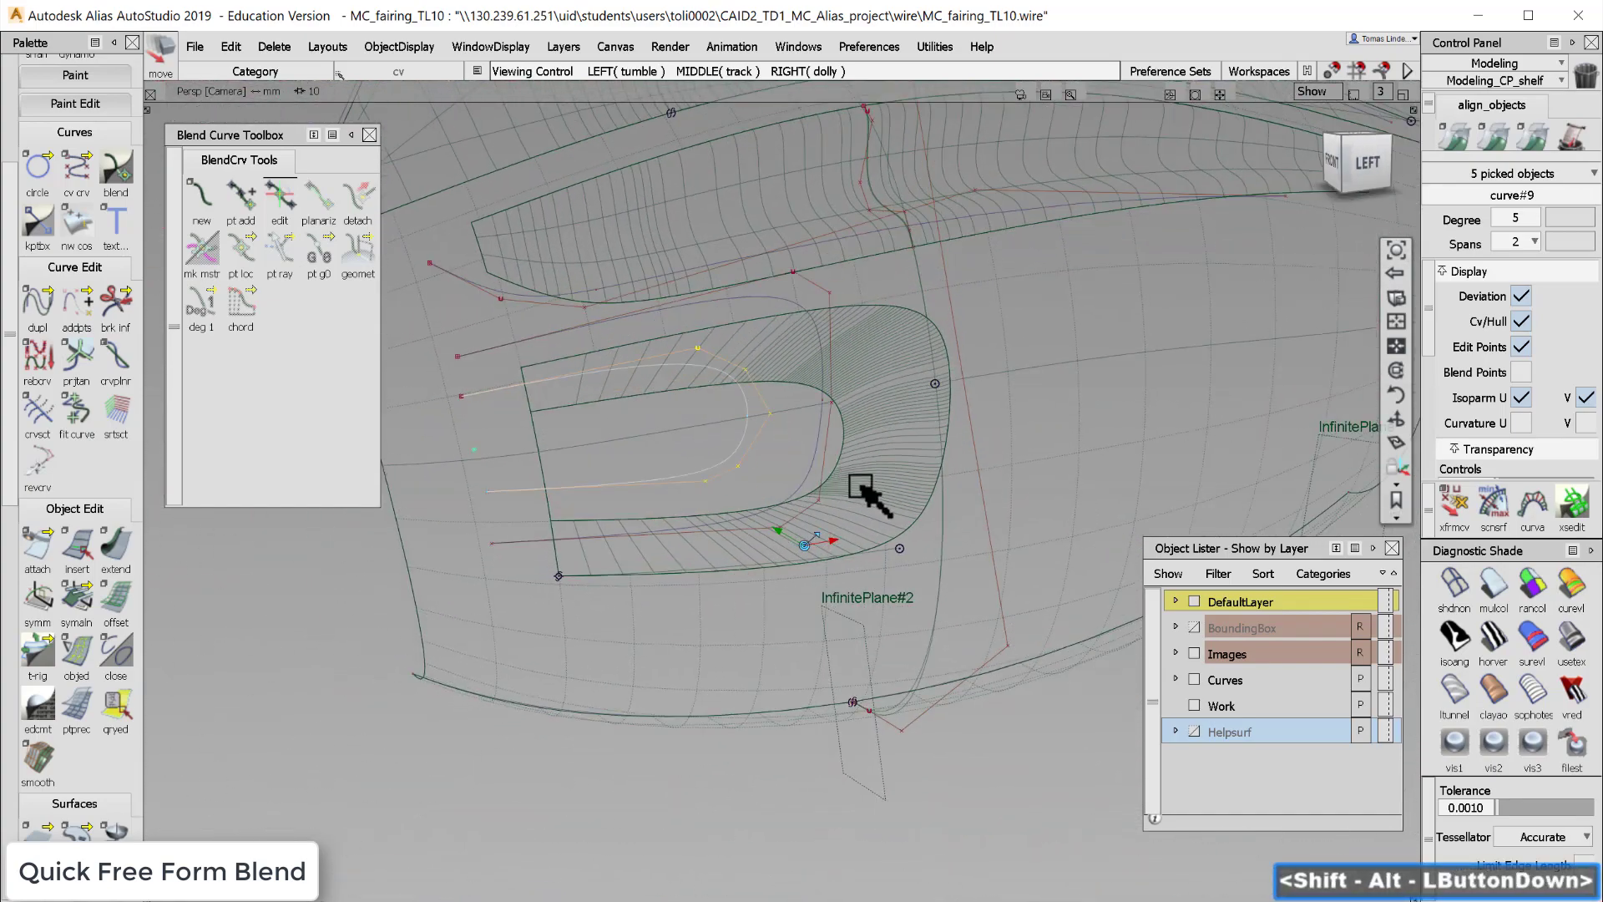
alt+shift+right_drag(861, 486, 894, 455)
alt+shift+middle_drag(894, 455, 988, 496)
ctrl+shift+click(960, 546)
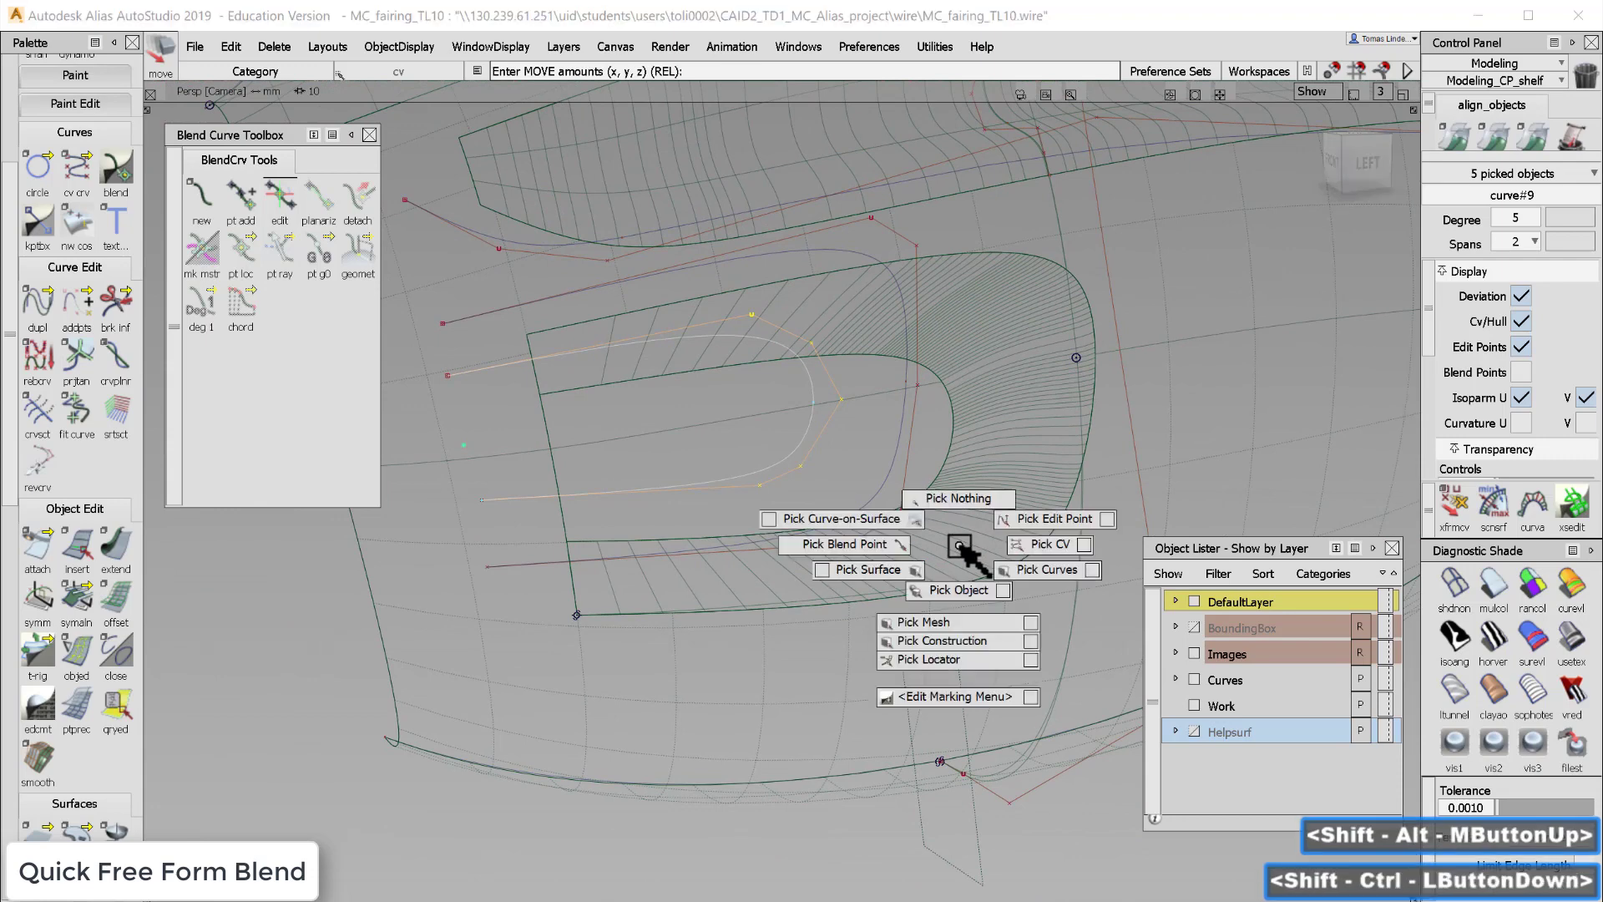
ctrl+shift+drag(961, 546, 994, 476)
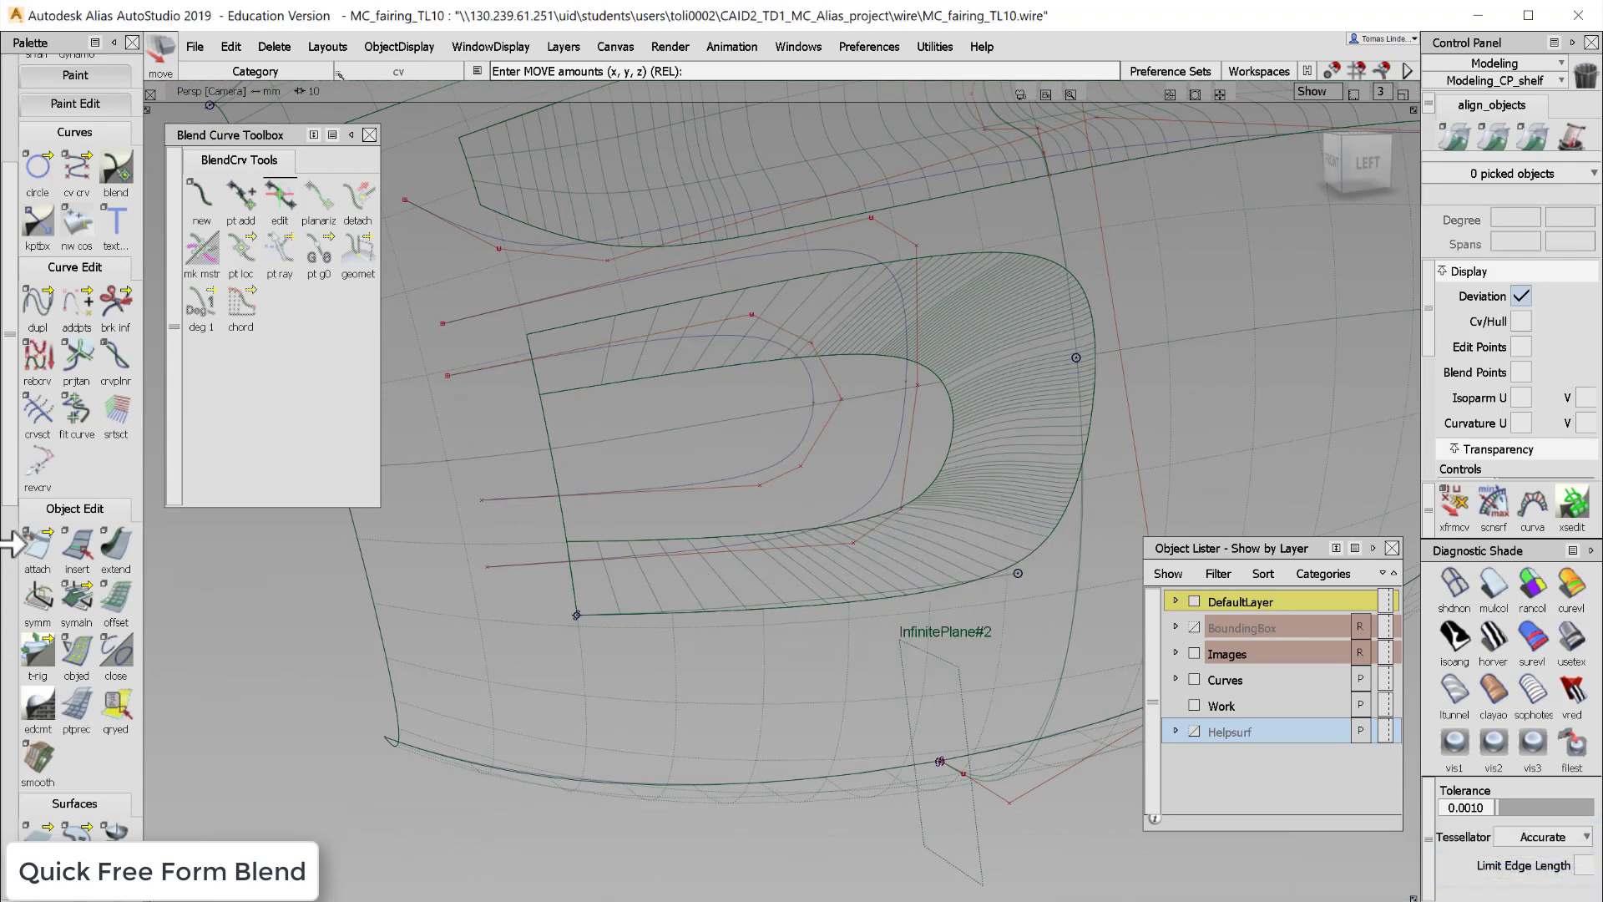
- Run the surface continuity check on the blend surface's boundary edges against the neighbouring geometry
scroll(15, 503, down, 10)
click(35, 822)
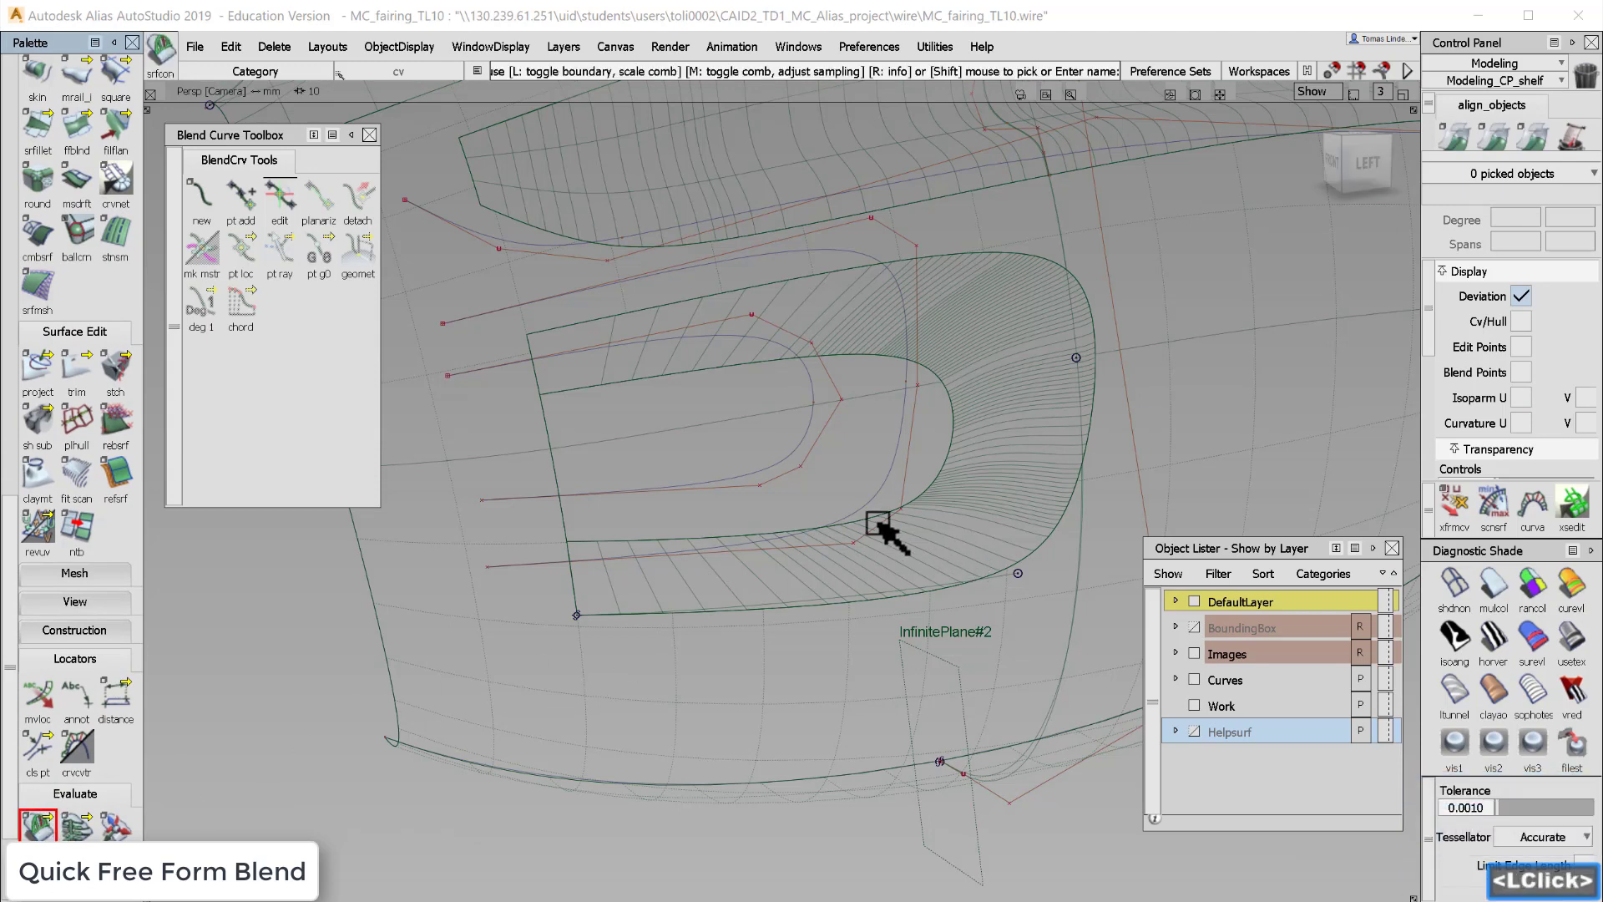
click(619, 385)
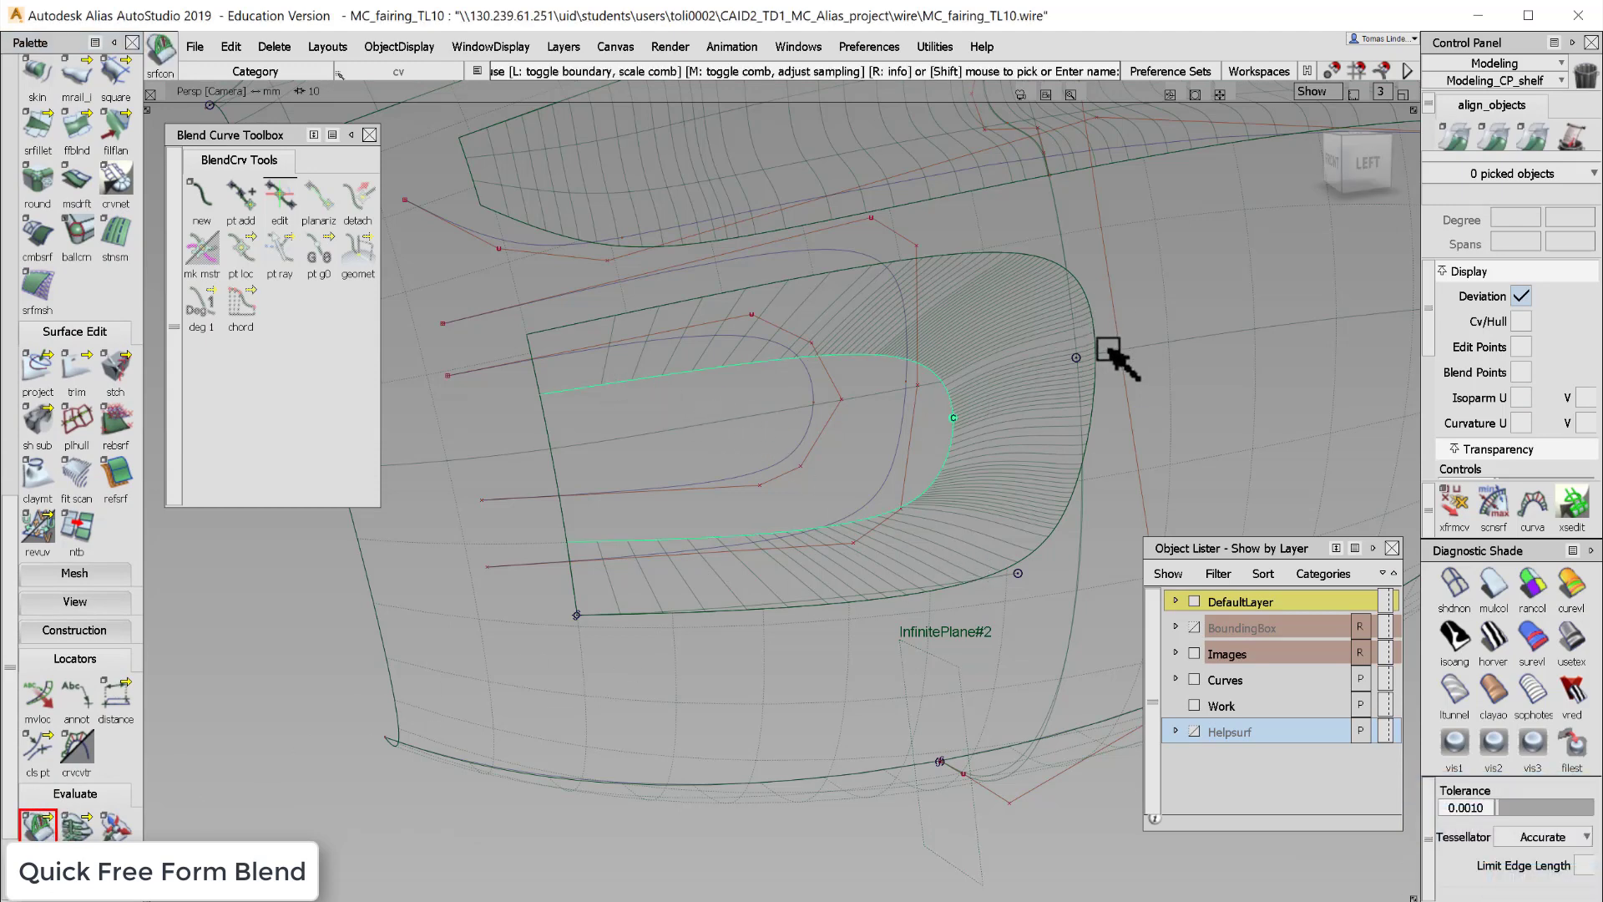
alt+shift+right_drag(1109, 362, 1043, 442)
click(1092, 302)
alt+shift+drag(1042, 442, 1040, 342)
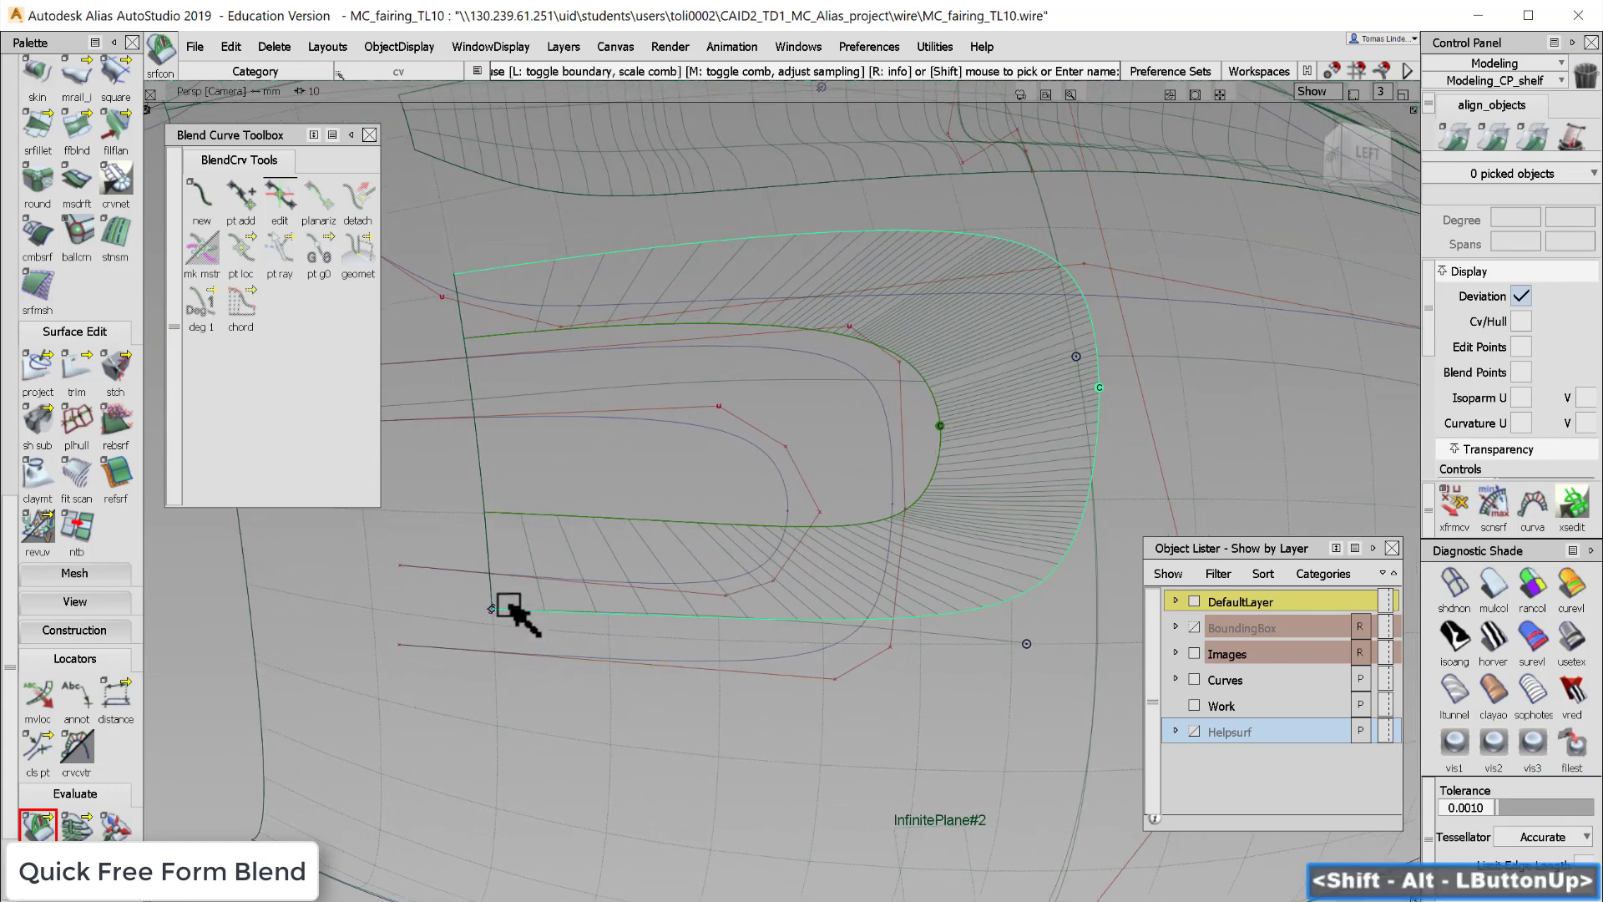
click(496, 576)
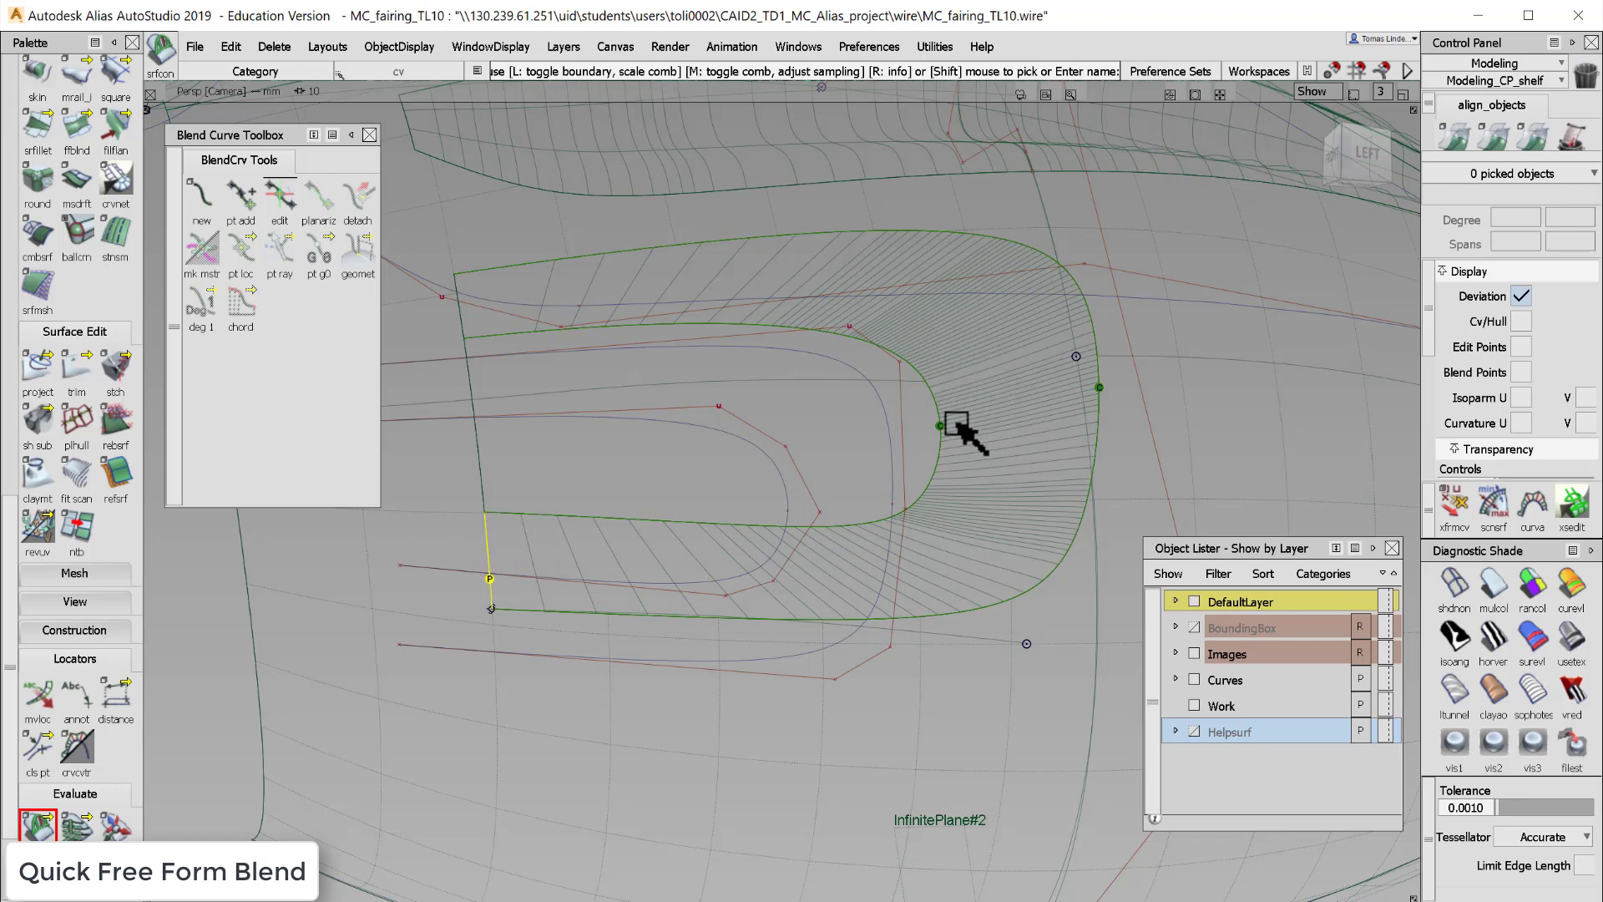
ctrl+shift+drag(570, 448, 686, 556)
alt+shift+right_drag(686, 555, 959, 522)
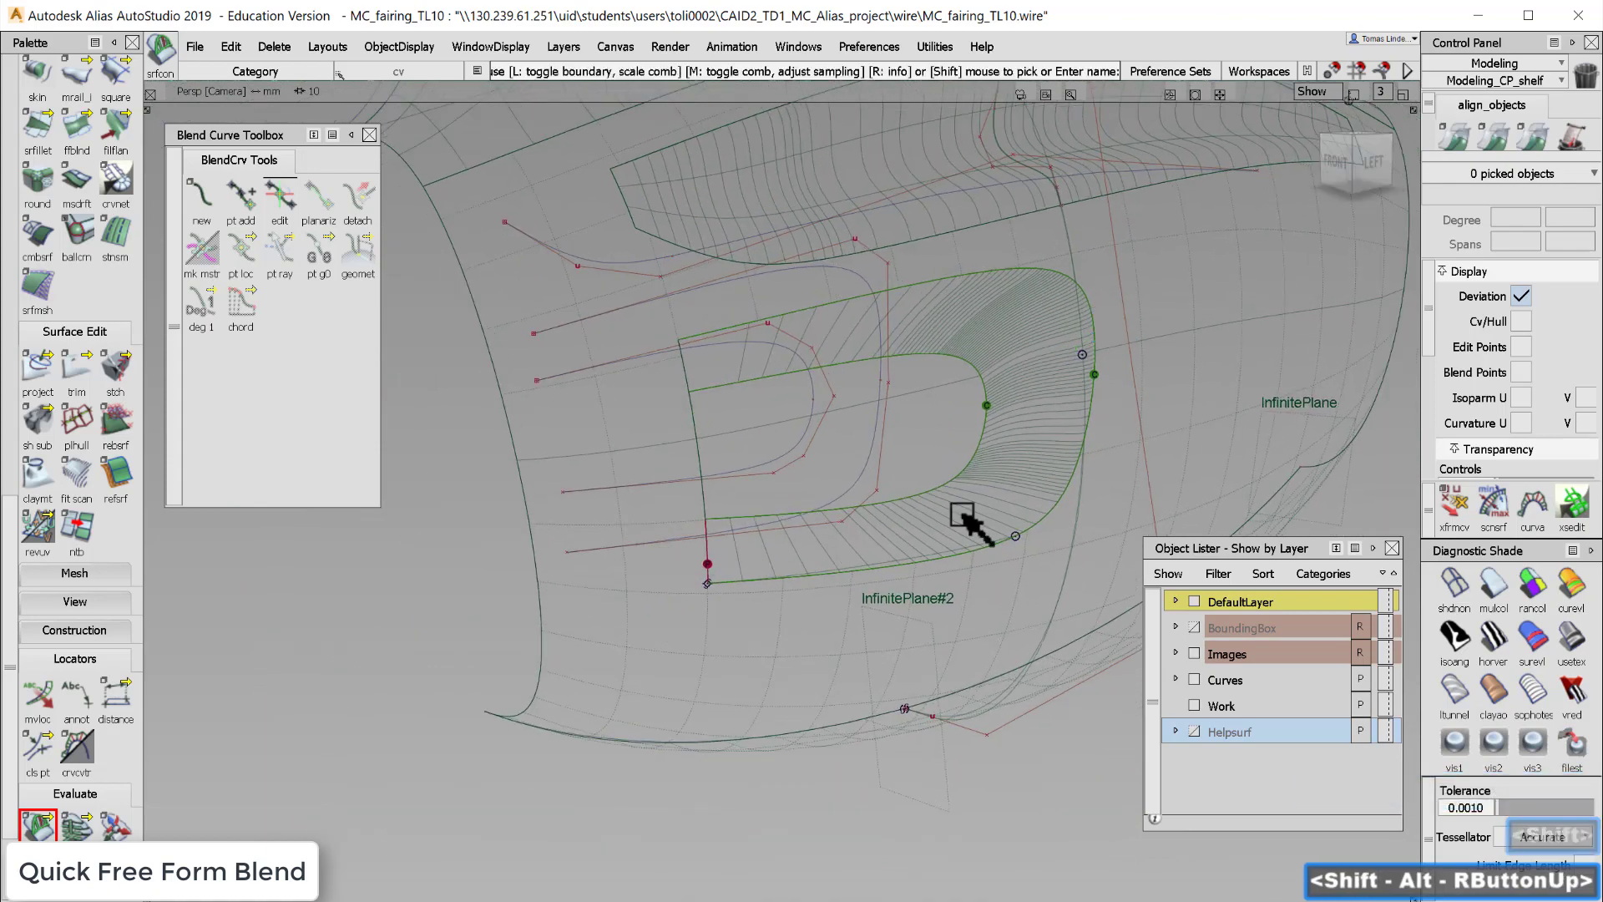
- Switch to shaded display and orbit and zoom to inspect the blend surface's shape
click(1535, 752)
key(F12)
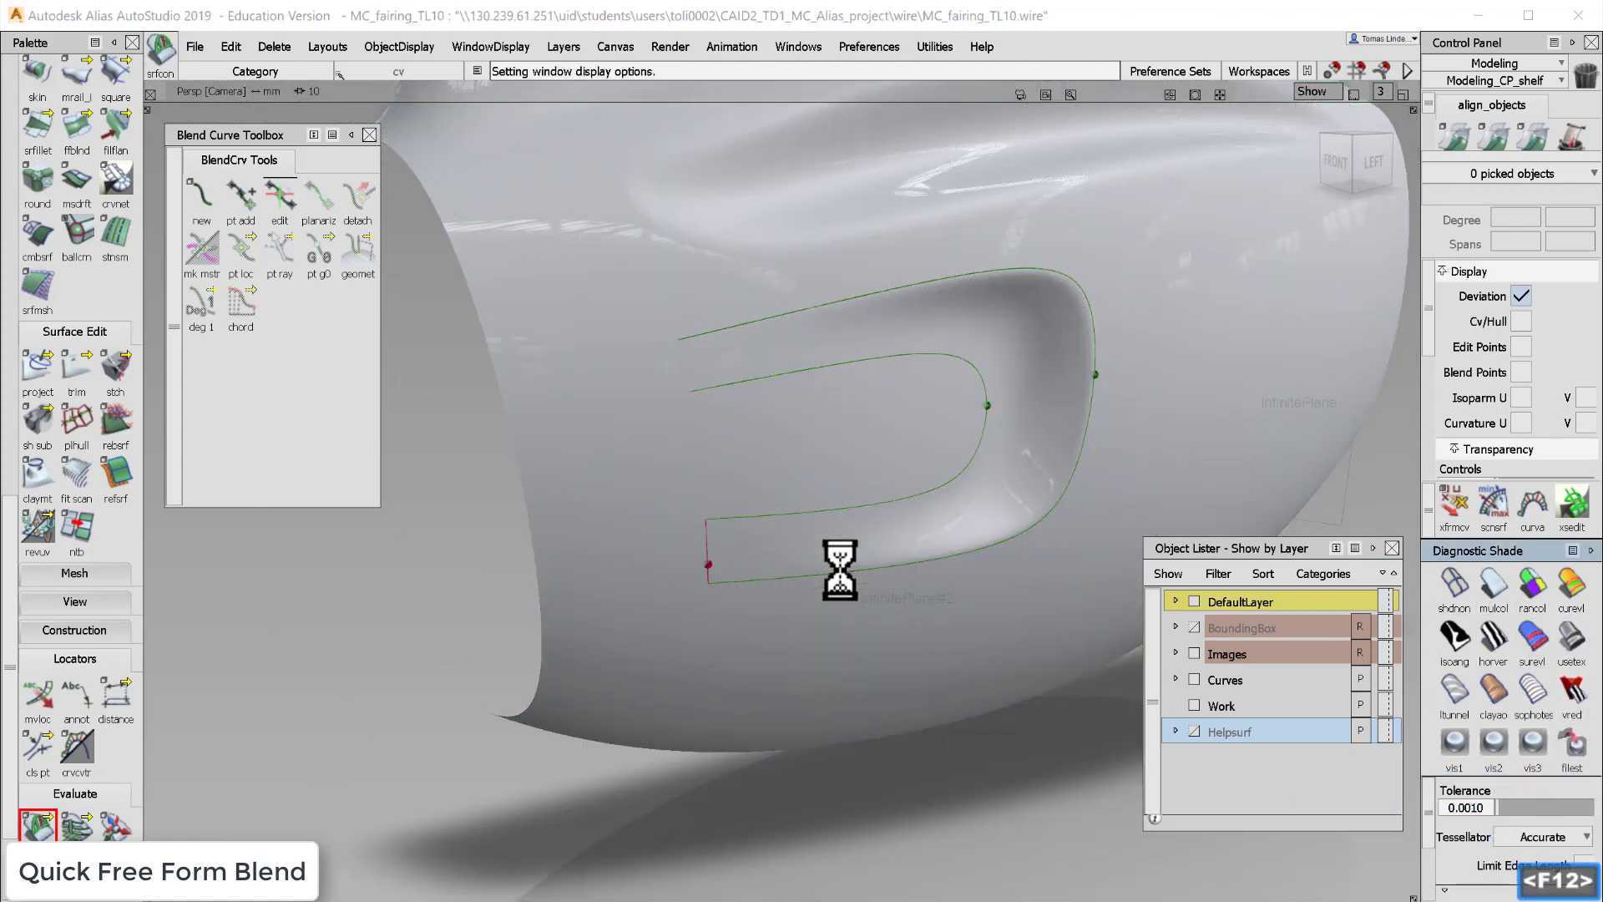
alt+shift+drag(887, 490, 952, 423)
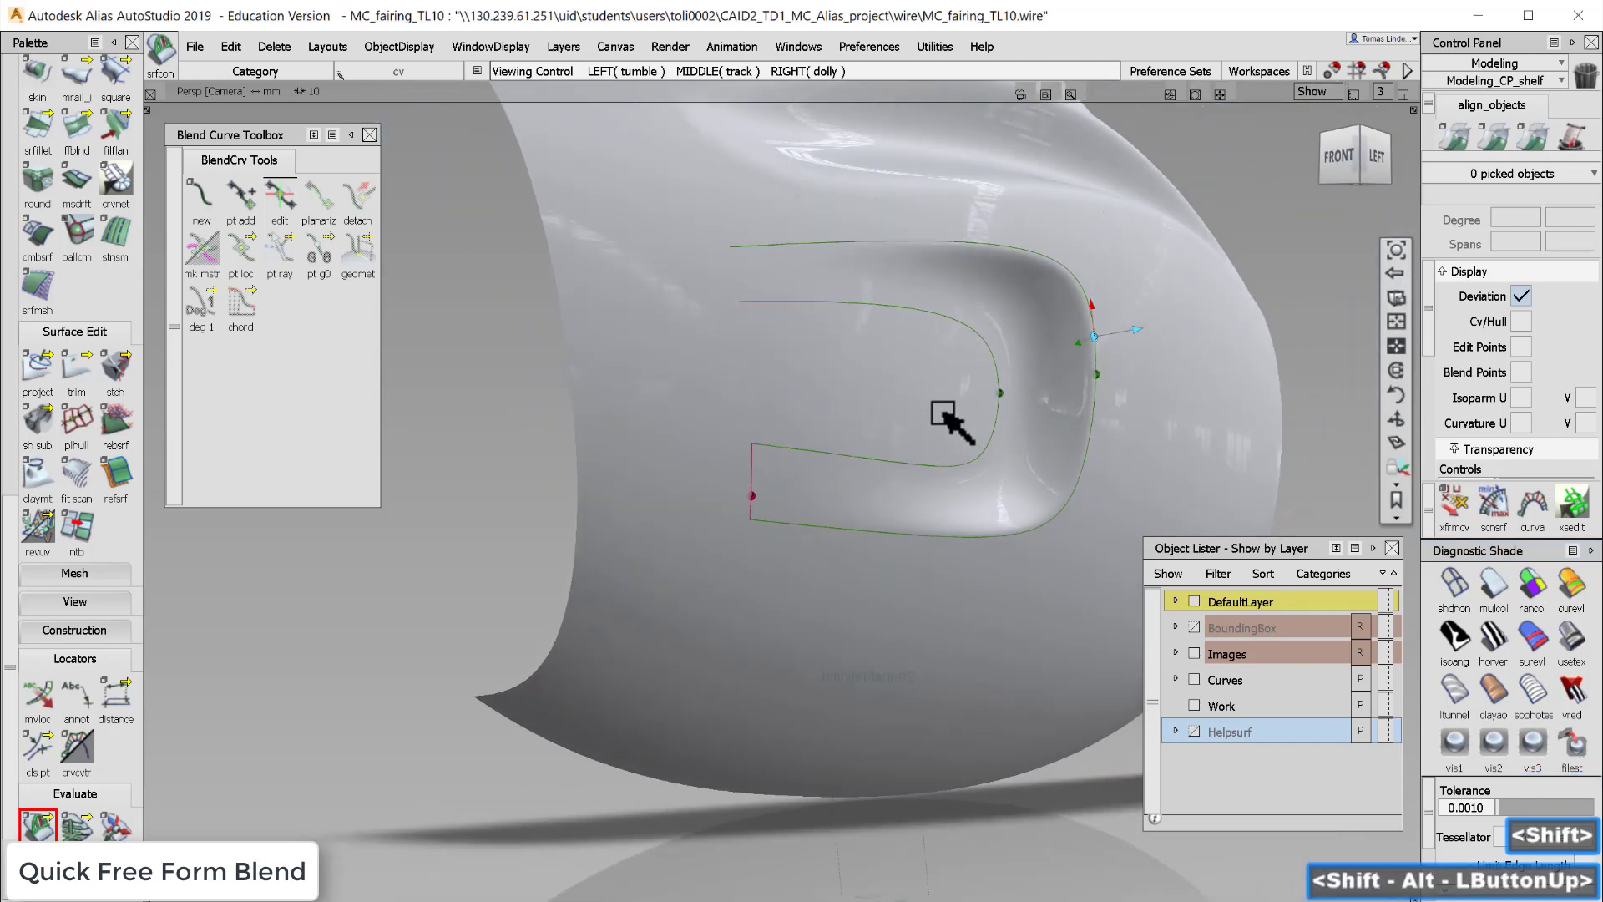
alt+shift+middle_drag(951, 423, 846, 442)
alt+shift+drag(846, 442, 596, 315)
alt+shift+drag(701, 384, 829, 503)
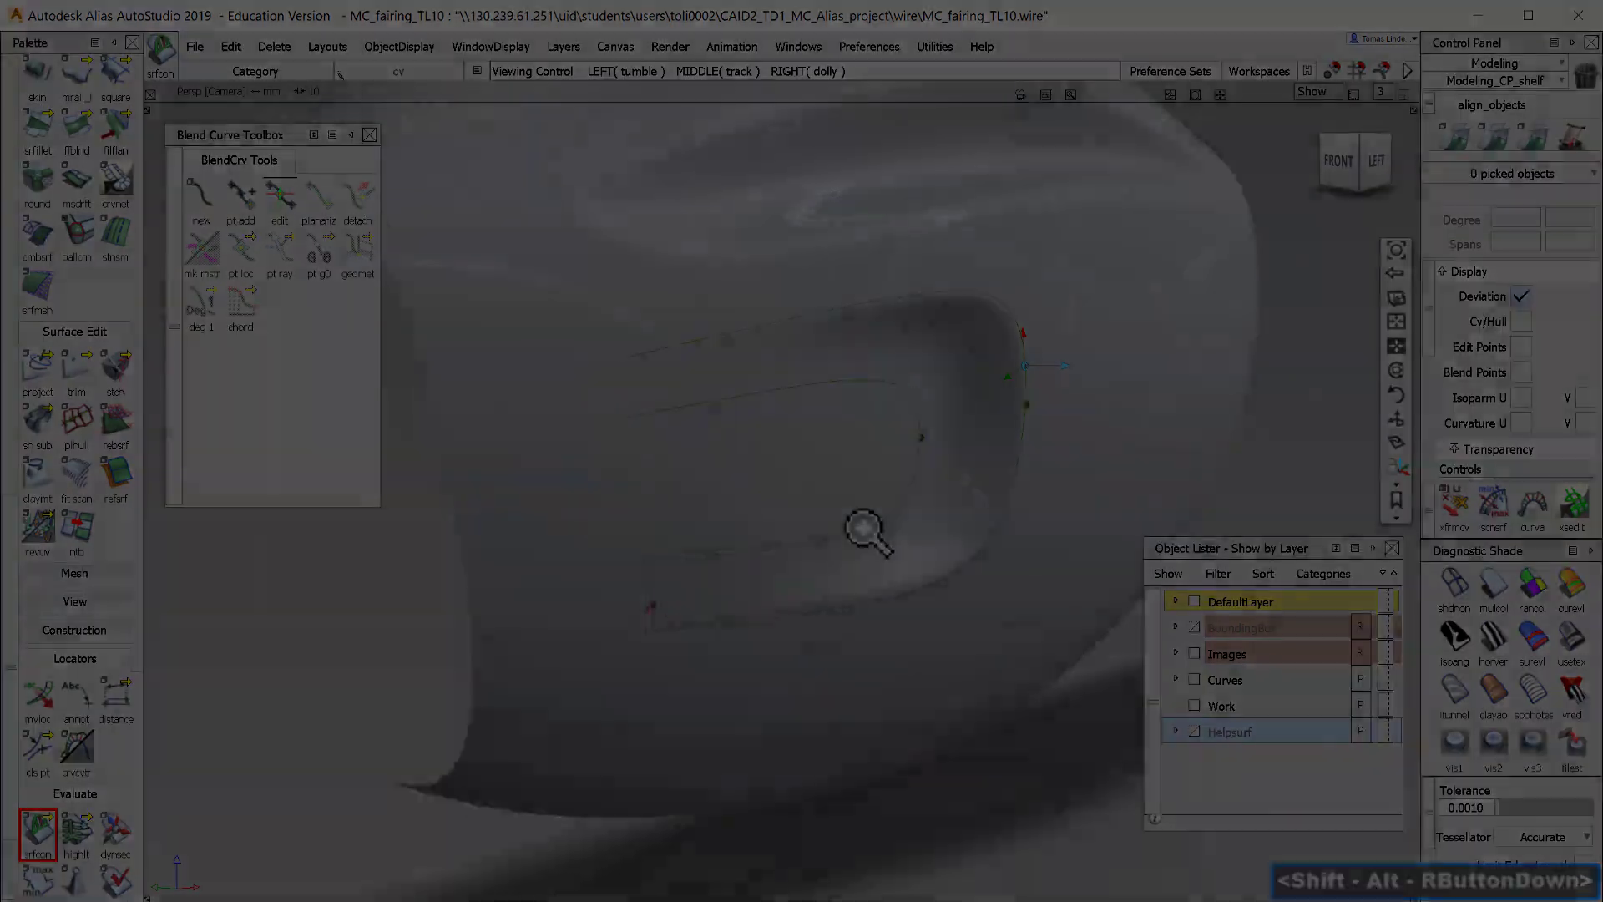